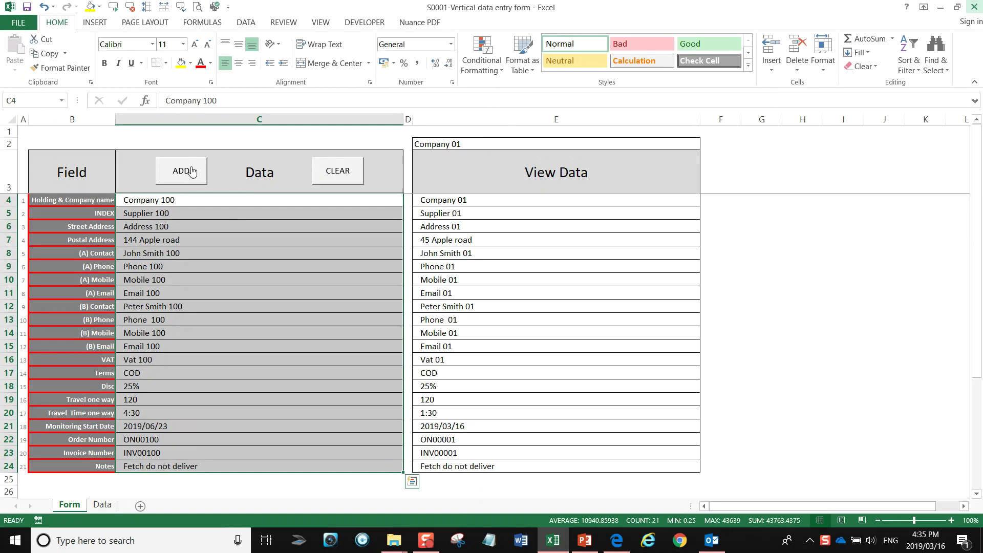
On the Data sheet, examine the last Company 100 records across their columns, from the company name through to the order details
{"action": "left_click", "coordinate": [102, 504]}
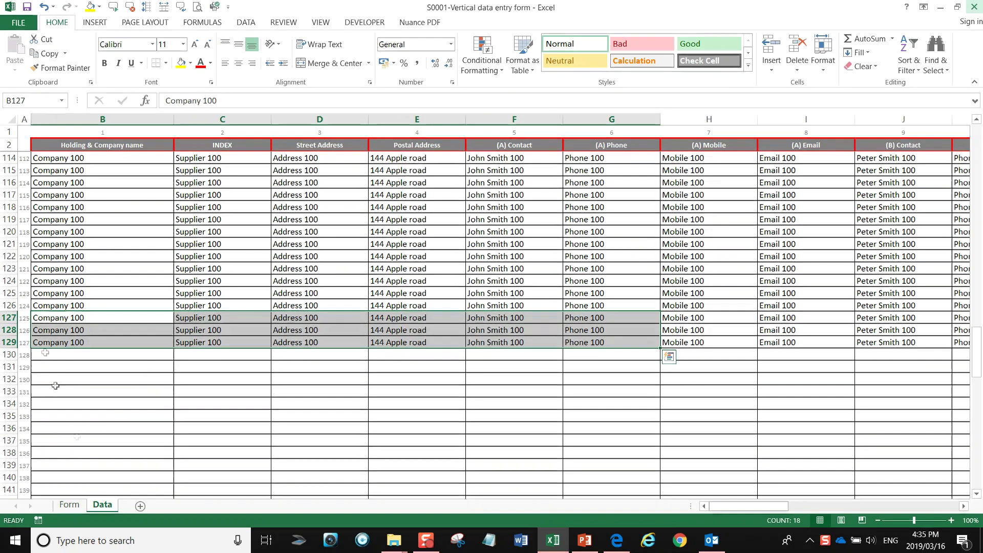
{"action": "left_click", "coordinate": [77, 291]}
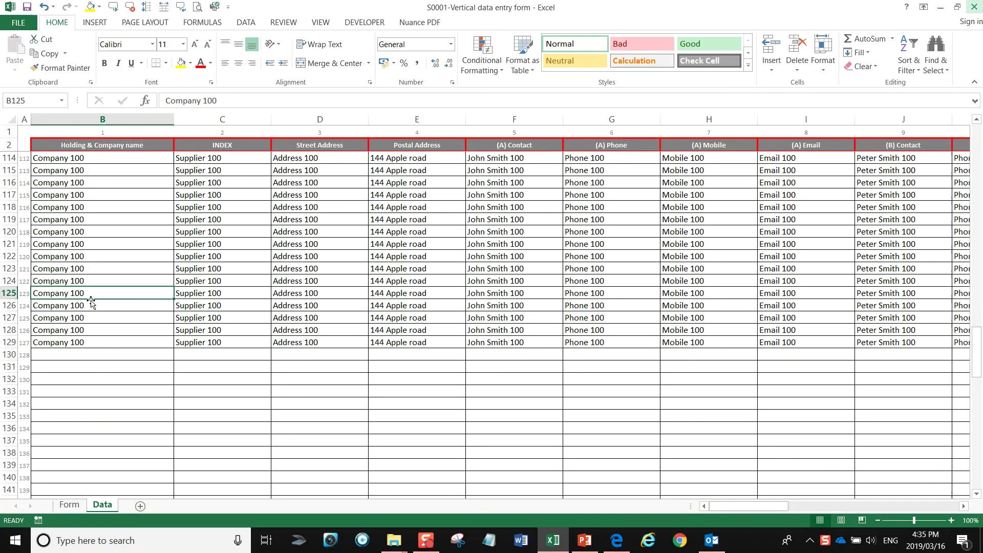
{"action": "key", "text": "Right"}
{"action": "key", "text": "Right"}
{"action": "key", "text": "Right"}
{"action": "key", "text": "Right"}
{"action": "key", "text": "Right"}
{"action": "key", "text": "Right"}
{"action": "key", "text": "Right"}
{"action": "key", "text": "Right"}
{"action": "key", "text": "Right"}
{"action": "key", "text": "Right"}
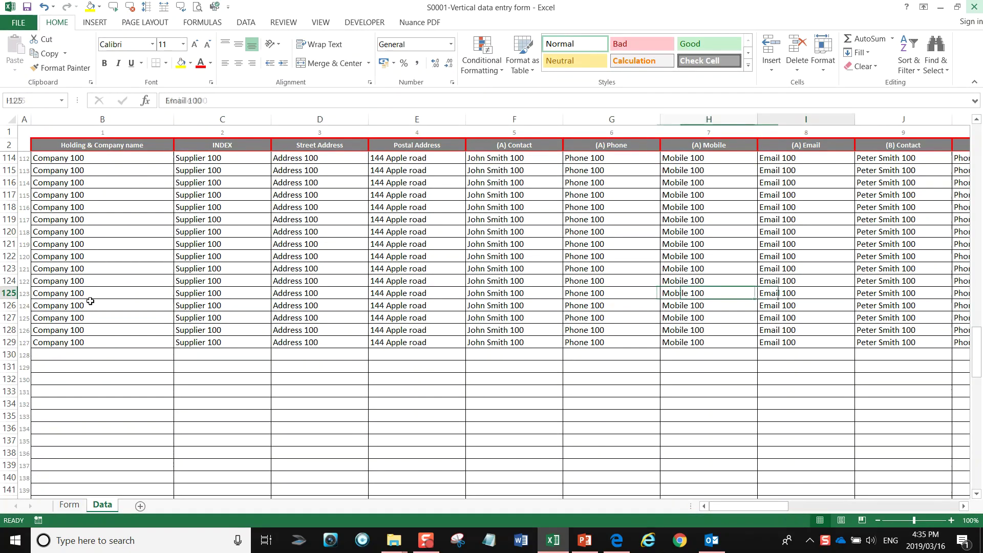
{"action": "key", "text": "Right"}
{"action": "key", "text": "Right"}
{"action": "key", "text": "Right"}
{"action": "key", "text": "Right"}
{"action": "key", "text": "Left"}
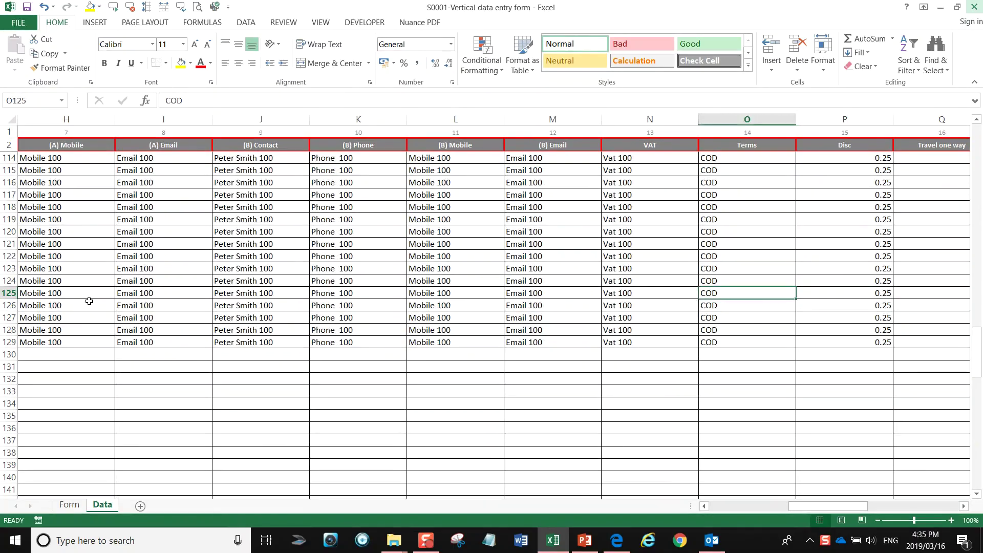
{"action": "key", "text": "ctrl+Left"}
{"action": "key", "text": "Right"}
{"action": "key", "text": "Right"}
{"action": "key", "text": "Right"}
{"action": "key", "text": "Right"}
{"action": "key", "text": "Right"}
{"action": "key", "text": "Right"}
{"action": "key", "text": "Right"}
{"action": "key", "text": "Right"}
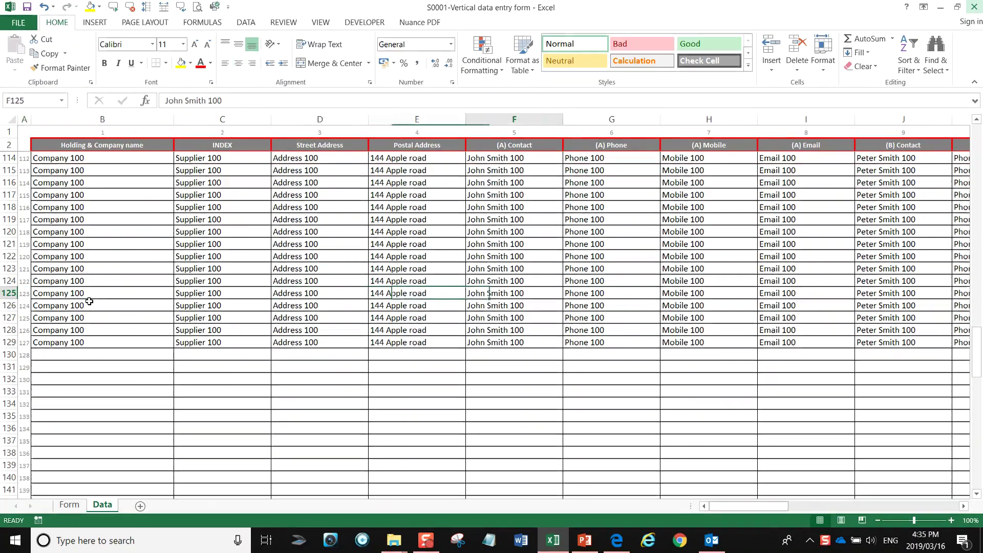
{"action": "key", "text": "Right"}
{"action": "key", "text": "Right"}
{"action": "key", "text": "Right"}
{"action": "key", "text": "Right"}
{"action": "key", "text": "Right"}
{"action": "key", "text": "Right"}
{"action": "key", "text": "Right"}
{"action": "key", "text": "Up"}
{"action": "key", "text": "Up"}
{"action": "key", "text": "Up"}
{"action": "key", "text": "Up"}
{"action": "key", "text": "Left"}
{"action": "key", "text": "Left"}
{"action": "key", "text": "Down"}
{"action": "key", "text": "Down"}
{"action": "key", "text": "Up"}
{"action": "key", "text": "Up"}
{"action": "key", "text": "Left"}
{"action": "key", "text": "Left"}
{"action": "key", "text": "Left"}
{"action": "key", "text": "Left"}
{"action": "key", "text": "Left"}
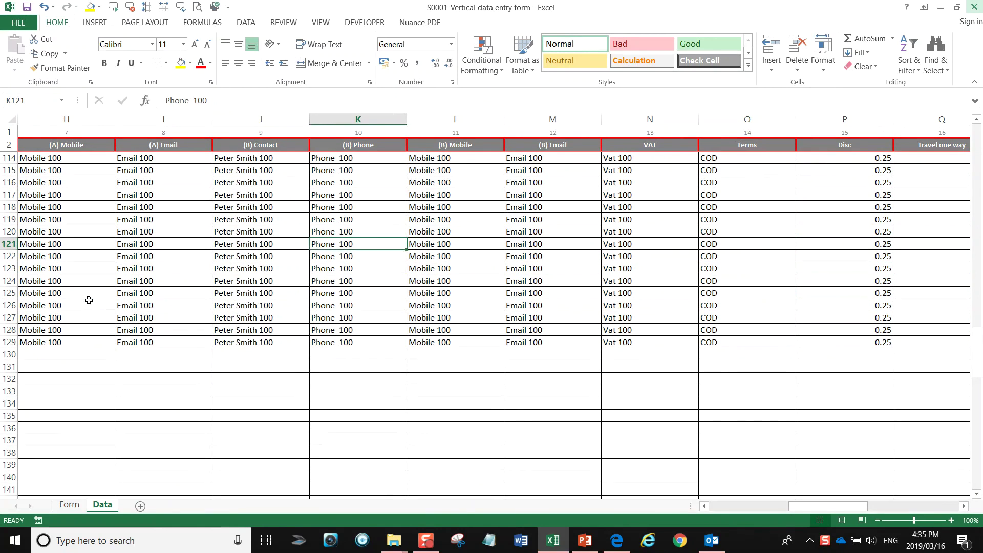
Examine the earlier records on the Data sheet, going up to row 72 and across to its Order Number
{"action": "key", "text": "Home"}
{"action": "key", "text": "Right"}
{"action": "key", "text": "Up"}
{"action": "key", "text": "Up"}
{"action": "key", "text": "Up"}
{"action": "key", "text": "Up"}
{"action": "key", "text": "Up"}
{"action": "key", "text": "Up"}
{"action": "key", "text": "Up"}
{"action": "key", "text": "Up"}
{"action": "key", "text": "Up"}
{"action": "key", "text": "Up"}
{"action": "key", "text": "Up"}
{"action": "key", "text": "Up"}
{"action": "key", "text": "Up"}
{"action": "key", "text": "Up"}
{"action": "key", "text": "Up"}
{"action": "key", "text": "Up"}
{"action": "key", "text": "Up"}
{"action": "key", "text": "Up"}
{"action": "key", "text": "Up"}
{"action": "key", "text": "Up"}
{"action": "key", "text": "Up"}
{"action": "key", "text": "Up"}
{"action": "key", "text": "Up"}
{"action": "key", "text": "Up"}
{"action": "key", "text": "Up"}
{"action": "key", "text": "Up"}
{"action": "key", "text": "Right"}
{"action": "key", "text": "Right"}
{"action": "key", "text": "Right"}
{"action": "key", "text": "Right"}
{"action": "key", "text": "Right"}
{"action": "key", "text": "Right"}
{"action": "key", "text": "Right"}
{"action": "key", "text": "Right"}
{"action": "key", "text": "Right"}
{"action": "key", "text": "Right"}
{"action": "key", "text": "Right"}
{"action": "key", "text": "Right"}
{"action": "key", "text": "Right"}
{"action": "key", "text": "Right"}
{"action": "key", "text": "Right"}
{"action": "key", "text": "Right"}
{"action": "key", "text": "Right"}
{"action": "key", "text": "Right"}
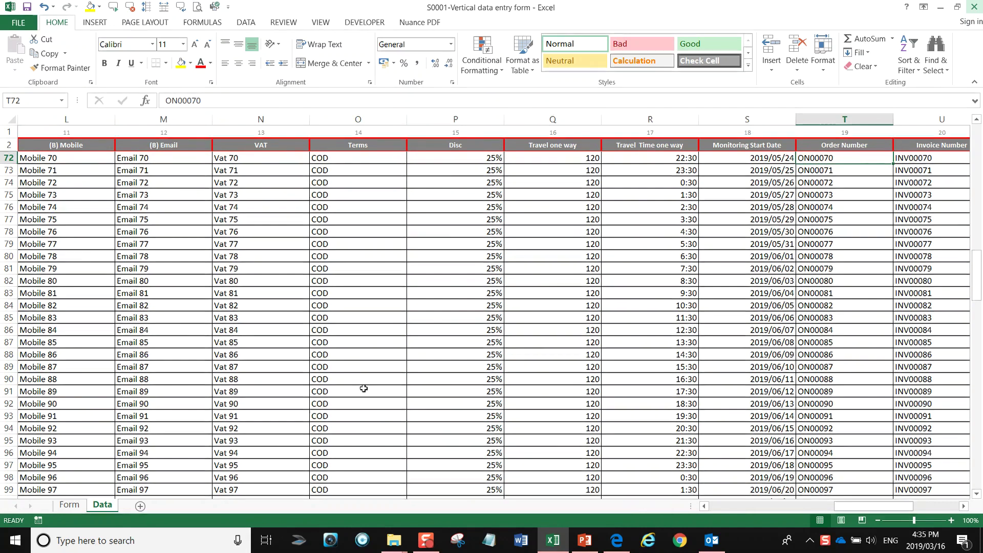
On the Form sheet, display the records of Company 03, Company 06 and Company 11 one after another under View Data
{"action": "left_click", "coordinate": [69, 504]}
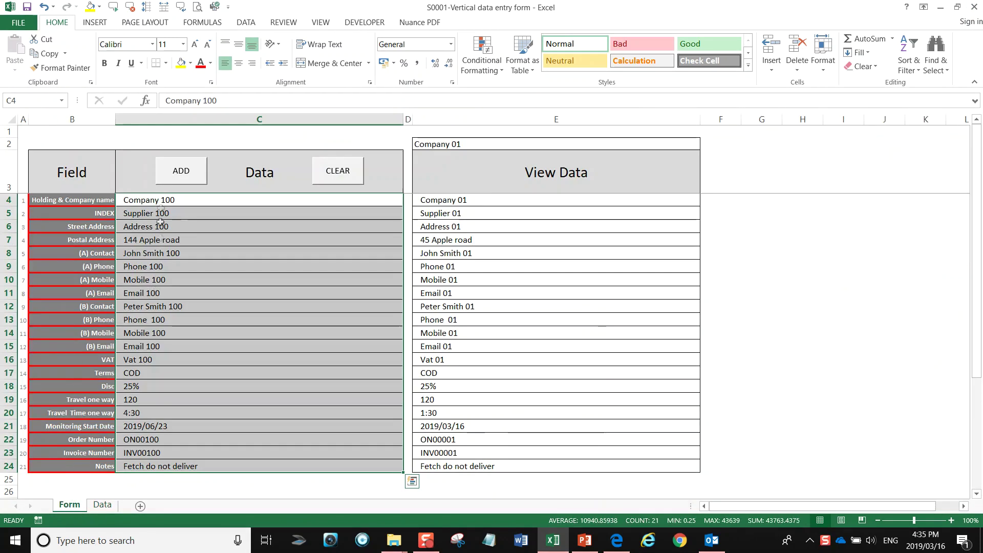
{"action": "left_click", "coordinate": [172, 266]}
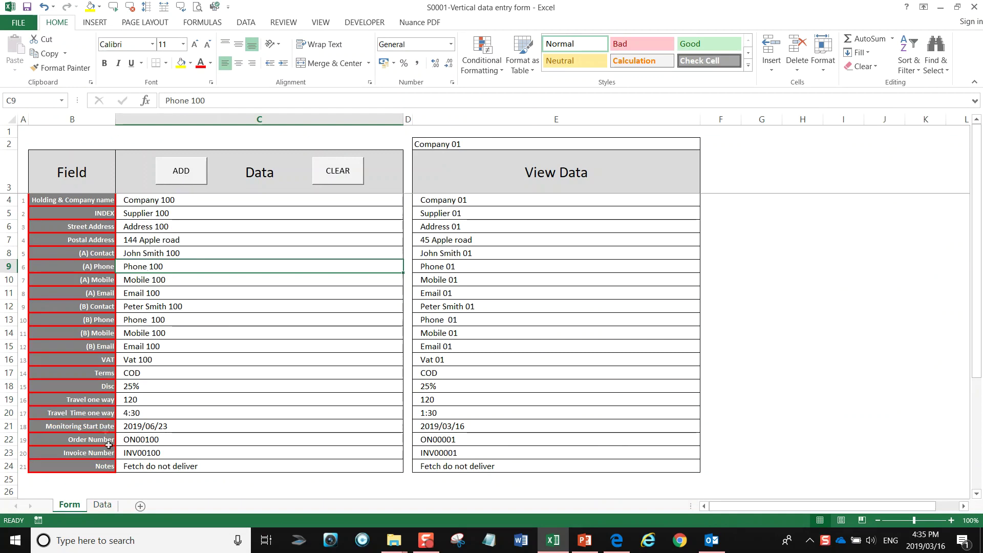
{"action": "left_click", "coordinate": [105, 506]}
{"action": "left_click", "coordinate": [69, 505]}
{"action": "left_click", "coordinate": [530, 145]}
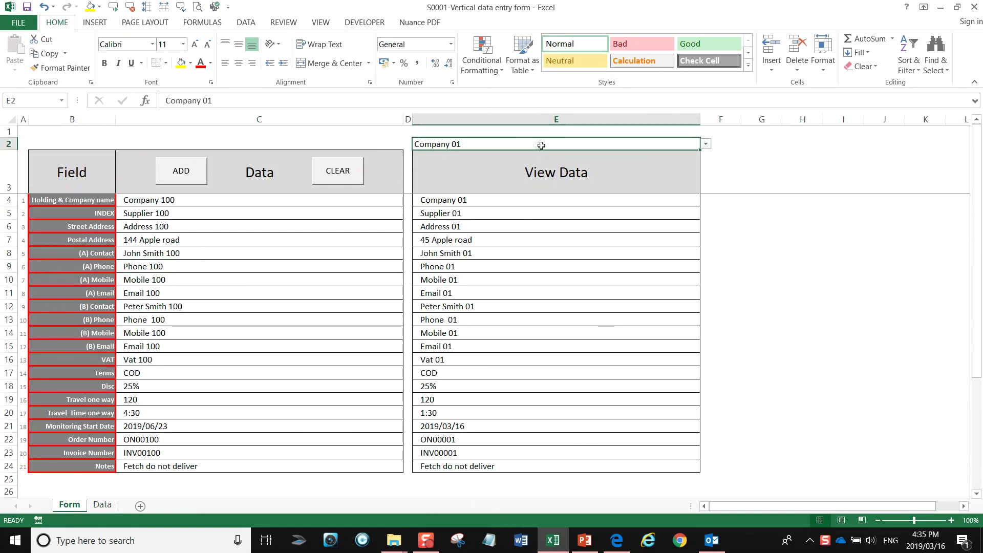
{"action": "left_click", "coordinate": [705, 145]}
{"action": "left_click", "coordinate": [669, 173]}
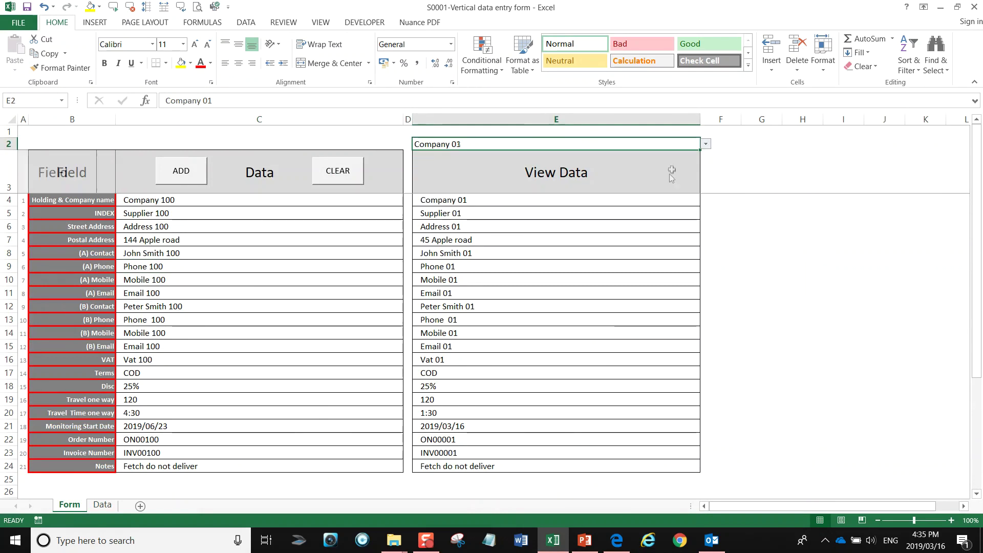
{"action": "left_click", "coordinate": [706, 145]}
{"action": "left_click", "coordinate": [671, 188]}
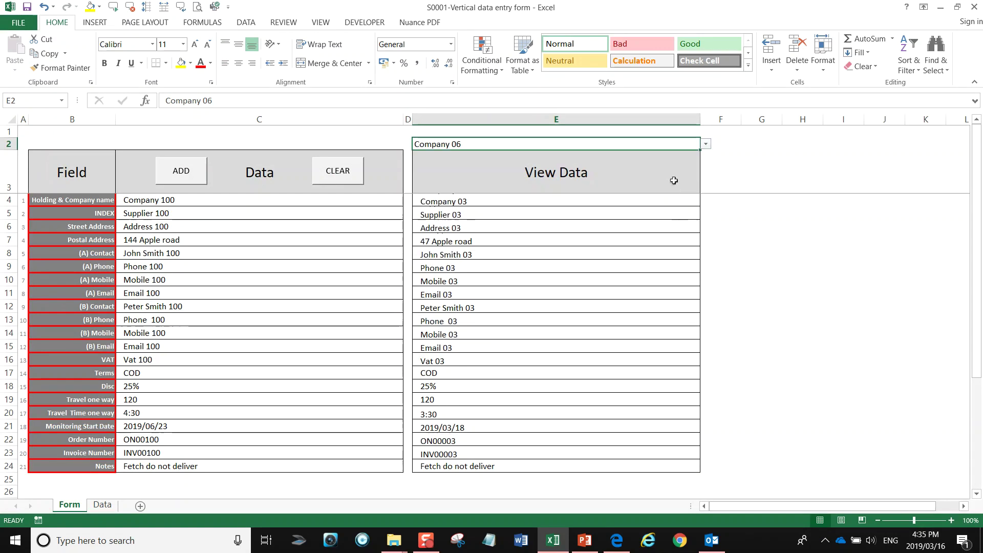
{"action": "left_click", "coordinate": [706, 145]}
{"action": "scroll", "coordinate": [598, 198], "scroll_direction": "down", "scroll_amount": 2}
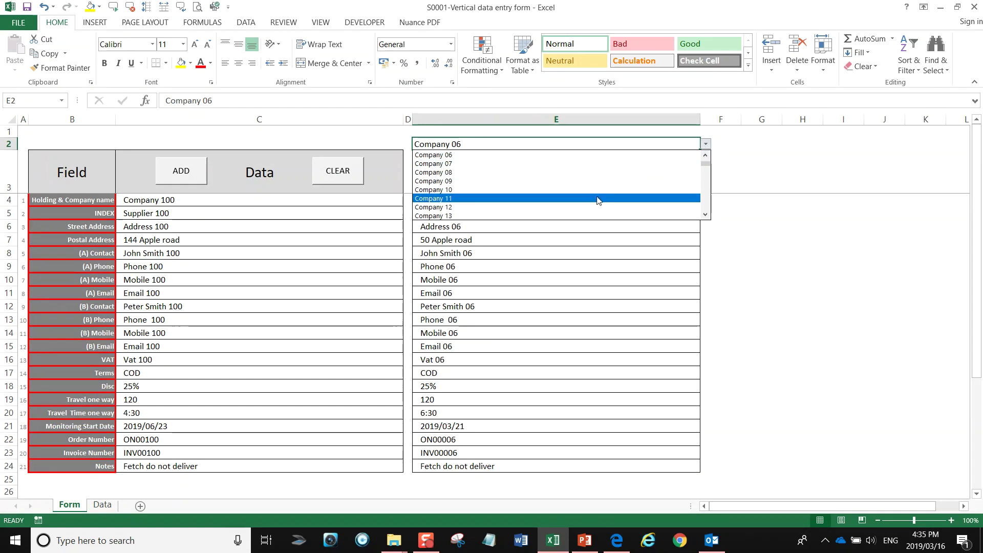
{"action": "left_click", "coordinate": [596, 200]}
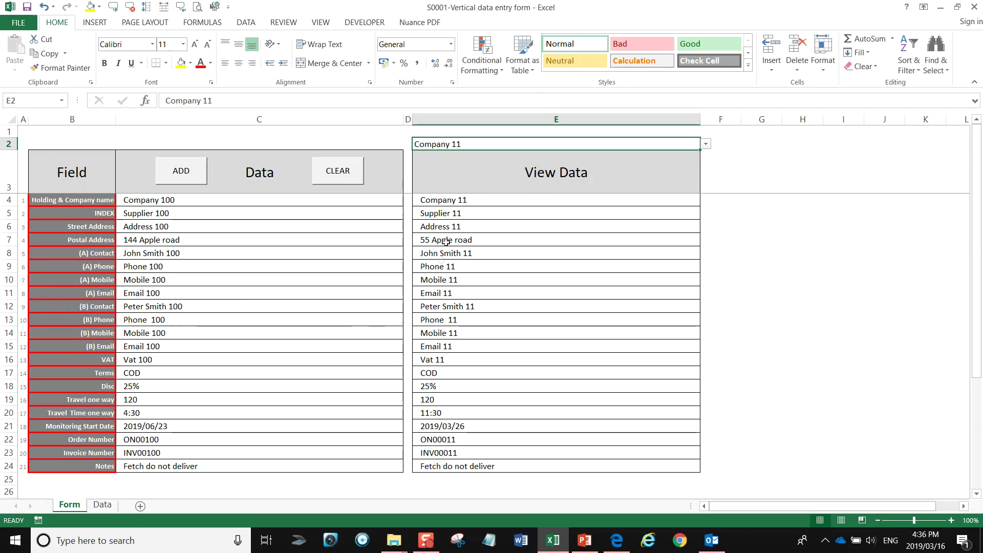
Check where the filled rows end on the Data sheet, starting from the Holding & Company name column
{"action": "left_click", "coordinate": [102, 504]}
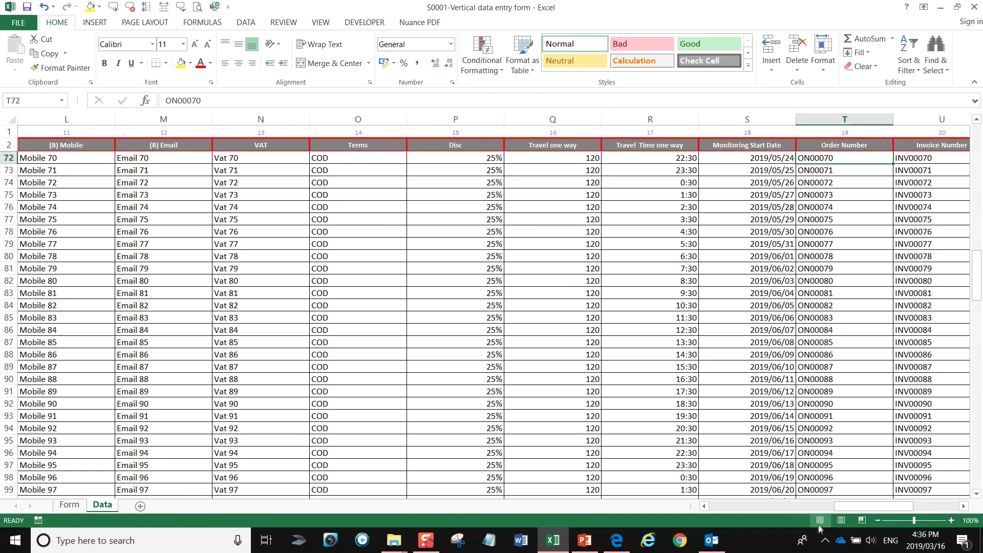
{"action": "left_click_drag", "start_coordinate": [850, 507], "coordinate": [721, 507]}
{"action": "scroll", "coordinate": [72, 362], "scroll_direction": "down", "scroll_amount": 20}
{"action": "scroll", "coordinate": [75, 362], "scroll_direction": "up", "scroll_amount": 12}
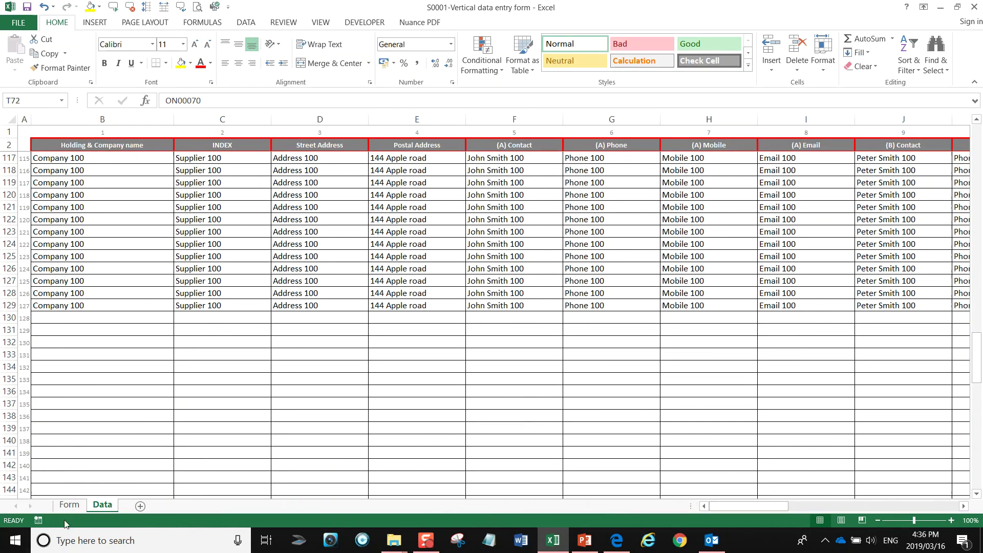
Add the Company 100 record from the Form sheet to the Data sheet three times
{"action": "left_click", "coordinate": [69, 505]}
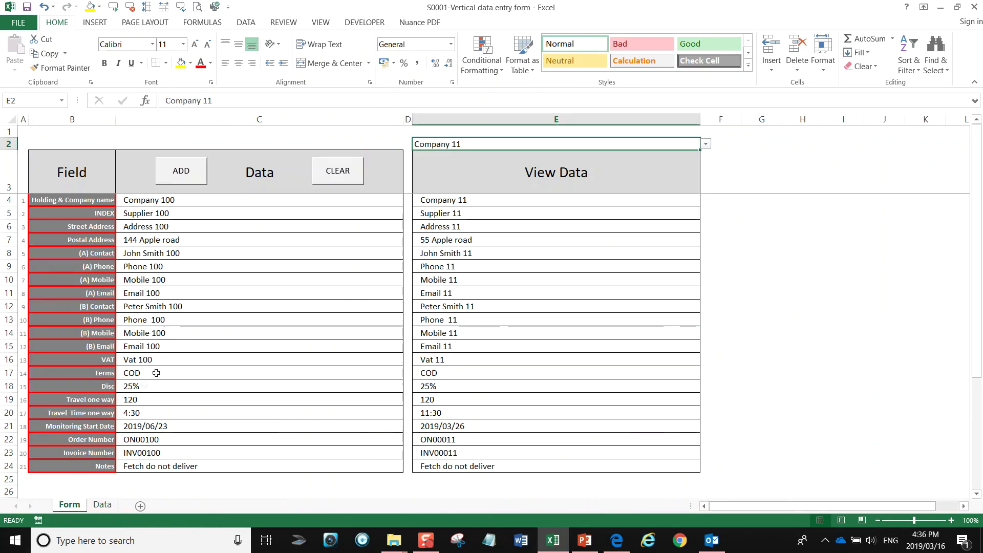
{"action": "left_click", "coordinate": [180, 174]}
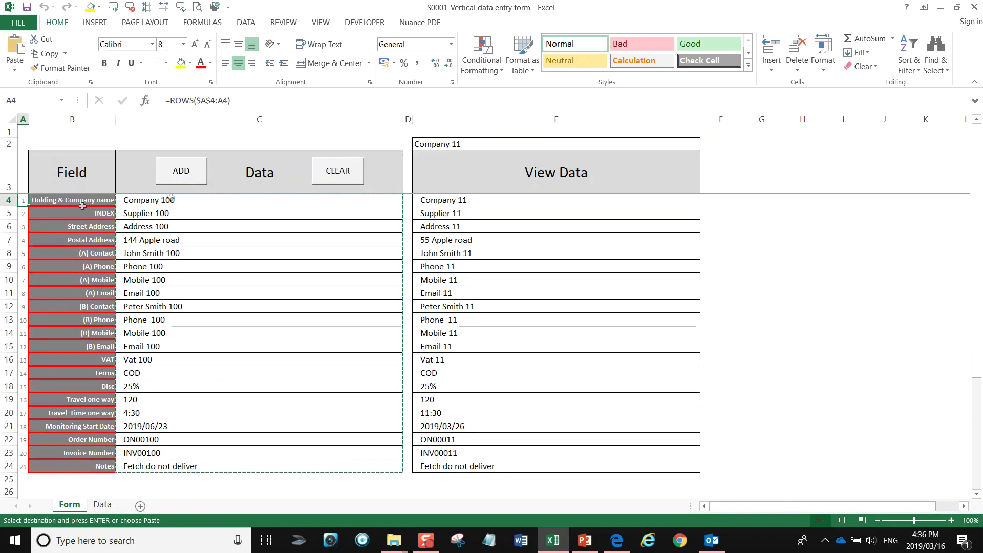
{"action": "left_click", "coordinate": [175, 184]}
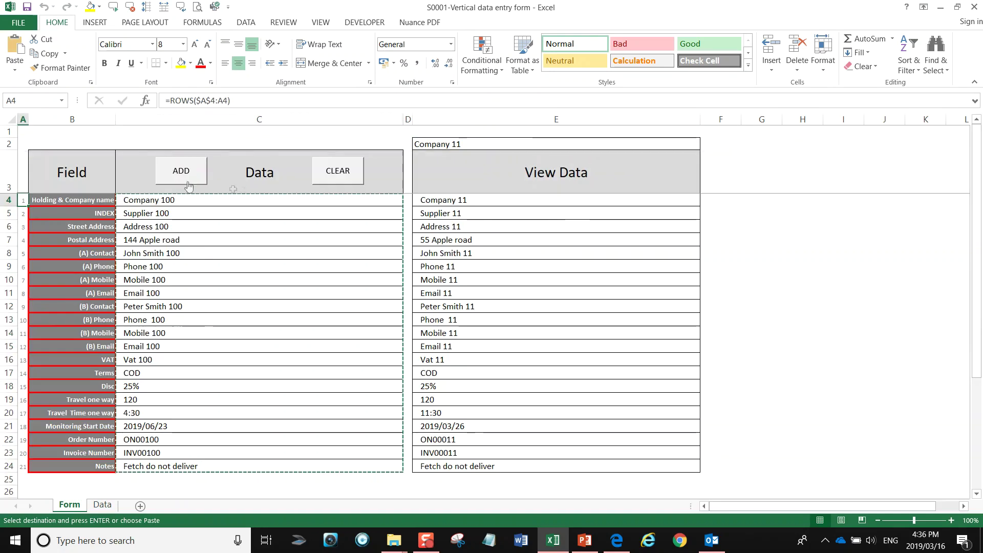
{"action": "left_click", "coordinate": [175, 183]}
Examine the newly added Company 100 rows on the Data sheet, following row 132 across to Invoice Number and back
{"action": "left_click", "coordinate": [103, 506]}
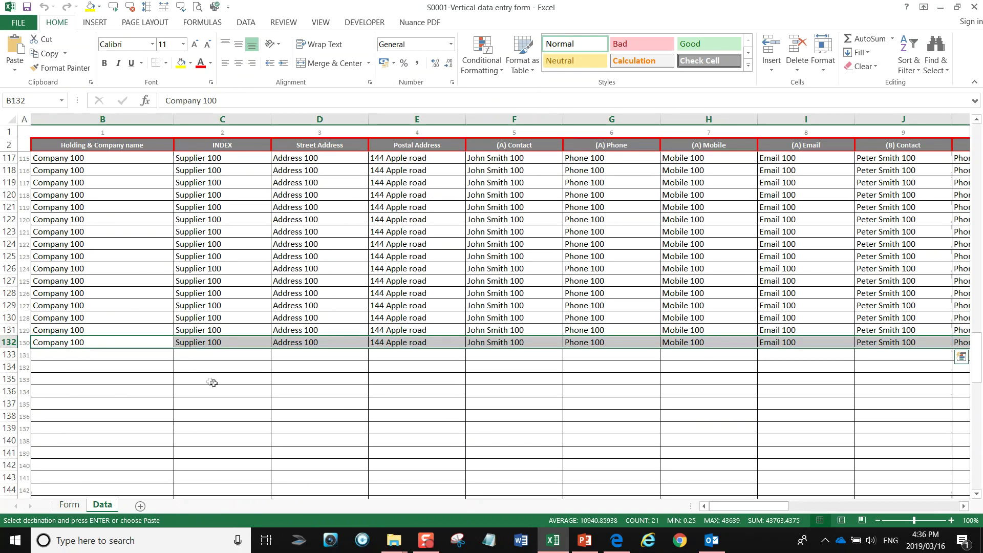
{"action": "key", "text": "Right"}
{"action": "key", "text": "Right"}
{"action": "key", "text": "Right"}
{"action": "key", "text": "Right"}
{"action": "key", "text": "Right"}
{"action": "key", "text": "Right"}
{"action": "key", "text": "Right"}
{"action": "key", "text": "Right"}
{"action": "key", "text": "Right"}
{"action": "key", "text": "Right"}
{"action": "key", "text": "Right"}
{"action": "key", "text": "Right"}
{"action": "key", "text": "Right"}
{"action": "key", "text": "Right"}
{"action": "key", "text": "Right"}
{"action": "key", "text": "Right"}
{"action": "key", "text": "Right"}
{"action": "key", "text": "Right"}
{"action": "key", "text": "Right"}
{"action": "key", "text": "Right"}
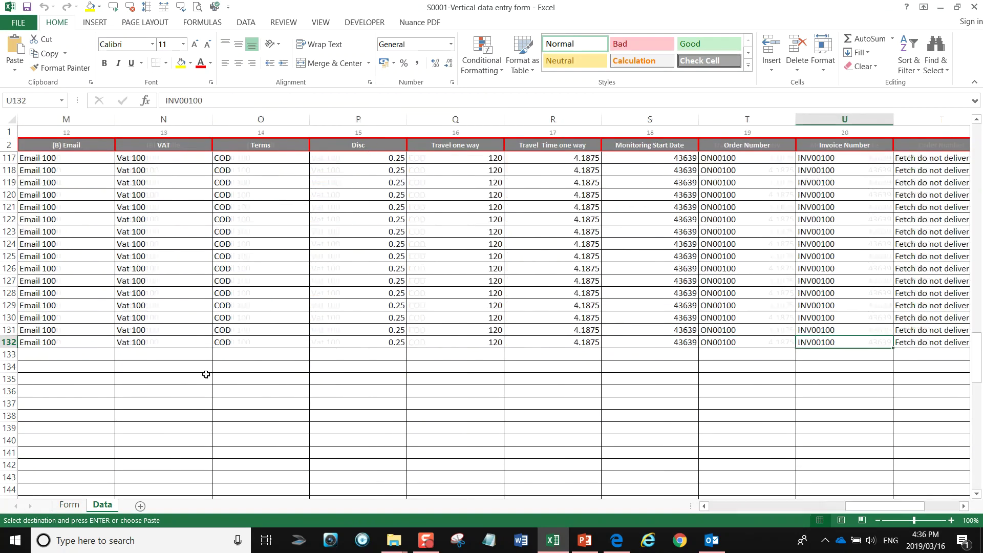
{"action": "key", "text": "Left"}
{"action": "key", "text": "Left"}
{"action": "key", "text": "Left"}
{"action": "key", "text": "Left"}
{"action": "key", "text": "Left"}
{"action": "key", "text": "Left"}
{"action": "key", "text": "Home"}
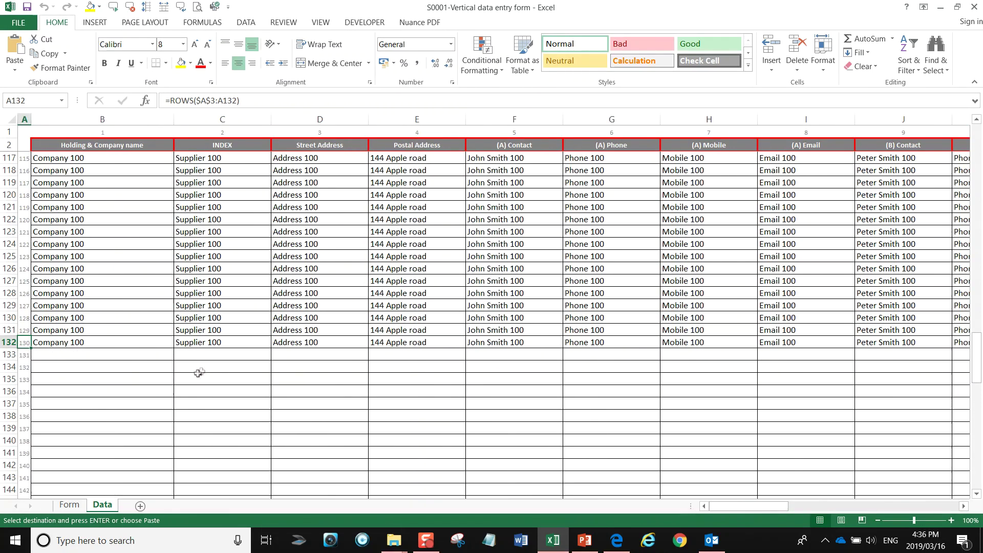
Return to the Form sheet and choose another company for the View Data section
{"action": "left_click", "coordinate": [69, 504]}
{"action": "left_click", "coordinate": [757, 334]}
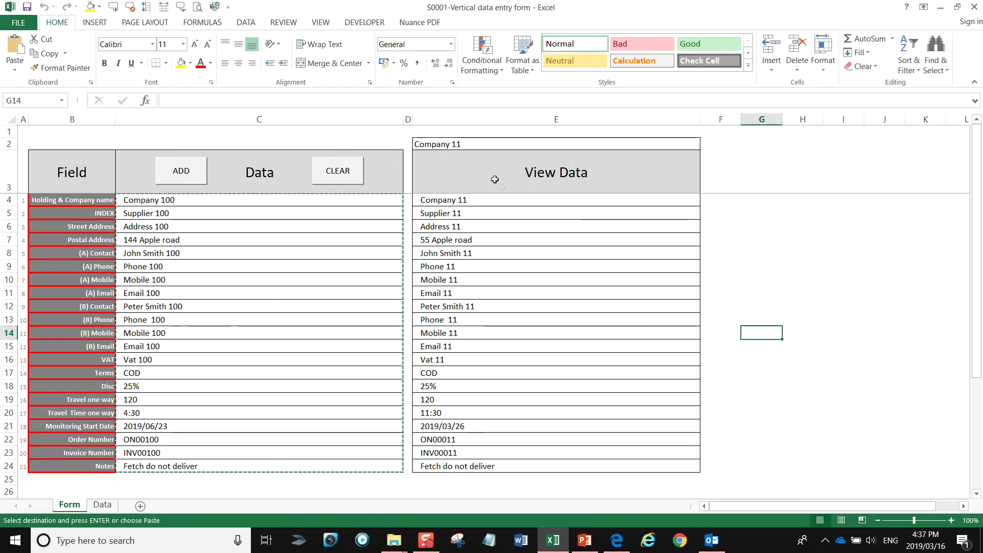
{"action": "left_click", "coordinate": [540, 145]}
{"action": "left_click", "coordinate": [706, 144]}
{"action": "left_click", "coordinate": [686, 168]}
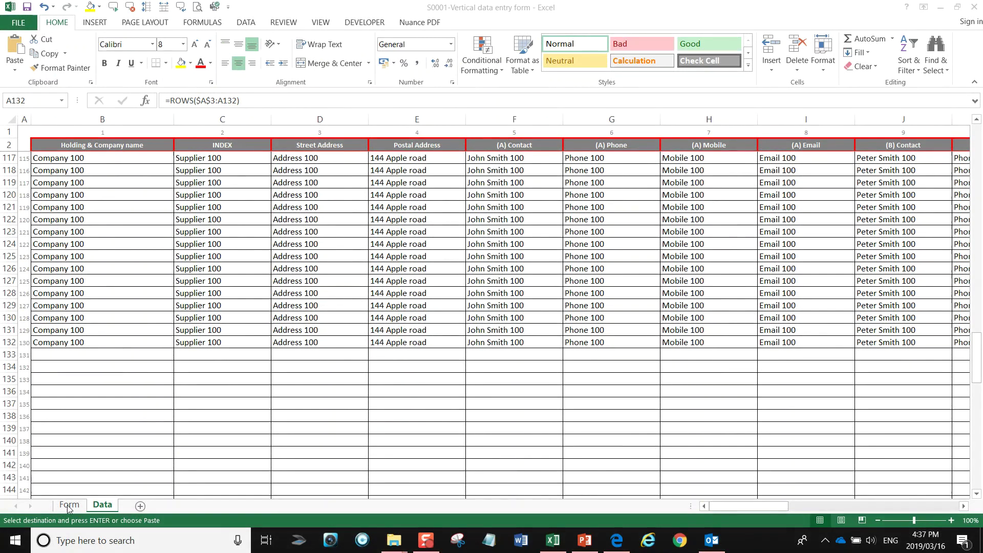
Review the Data sheet's records up to the first row and its row 2 column headings, beginning with Holding & Company name
{"action": "left_click", "coordinate": [106, 508]}
{"action": "scroll", "coordinate": [64, 294], "scroll_direction": "up", "scroll_amount": 20}
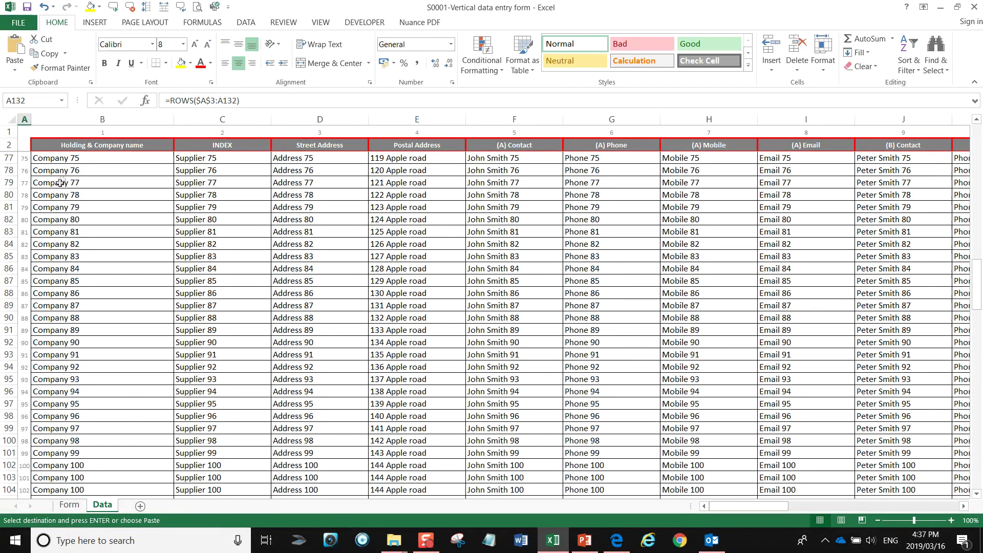
{"action": "scroll", "coordinate": [64, 206], "scroll_direction": "up", "scroll_amount": 2}
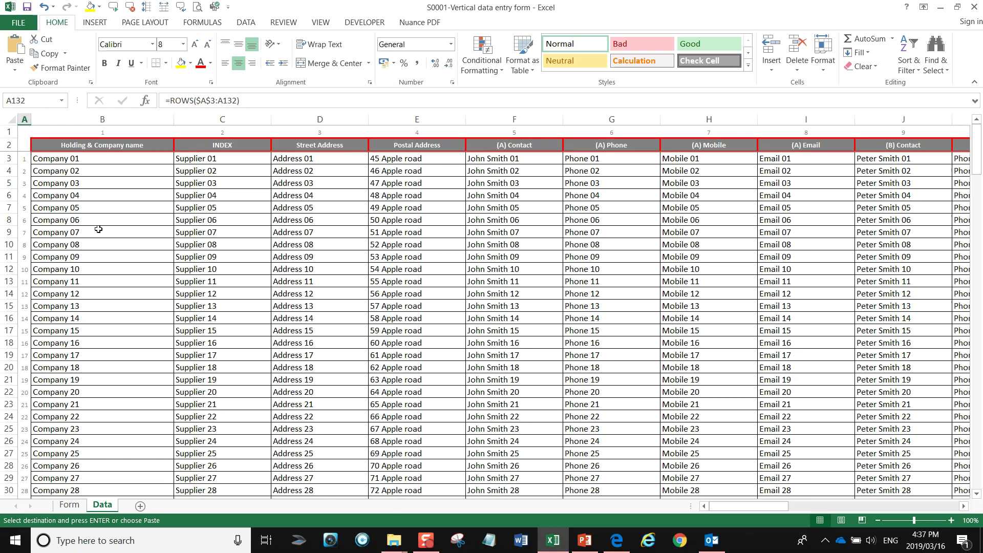
{"action": "left_click", "coordinate": [115, 144]}
{"action": "key", "text": "Right"}
{"action": "key", "text": "Right"}
{"action": "key", "text": "Right"}
{"action": "key", "text": "Right"}
{"action": "key", "text": "Right"}
{"action": "key", "text": "Right"}
{"action": "key", "text": "Right"}
{"action": "key", "text": "Right"}
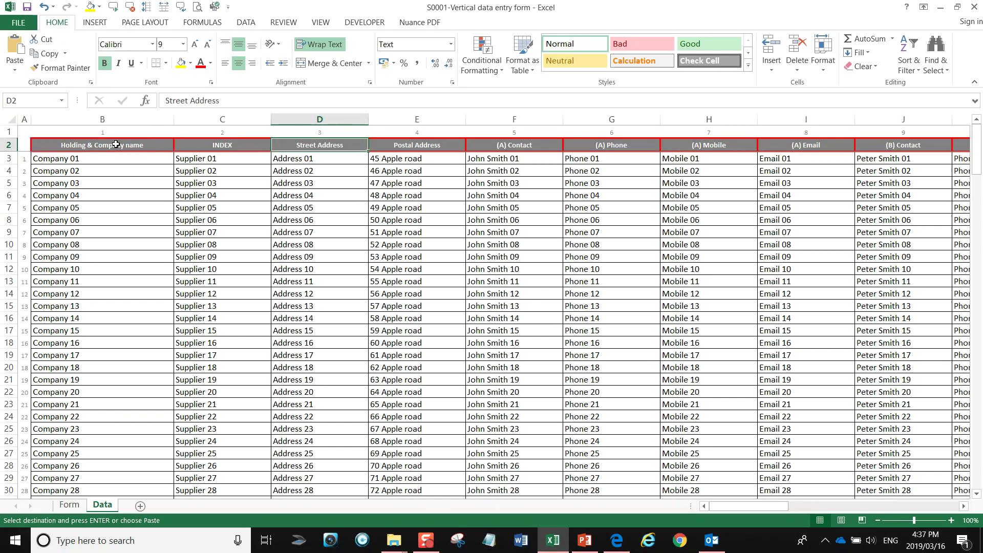
Examine the Data sheet's row 2 headings from Holding & Company name across to Notes, and return to the row's beginning
{"action": "key", "text": "Right"}
{"action": "key", "text": "Left"}
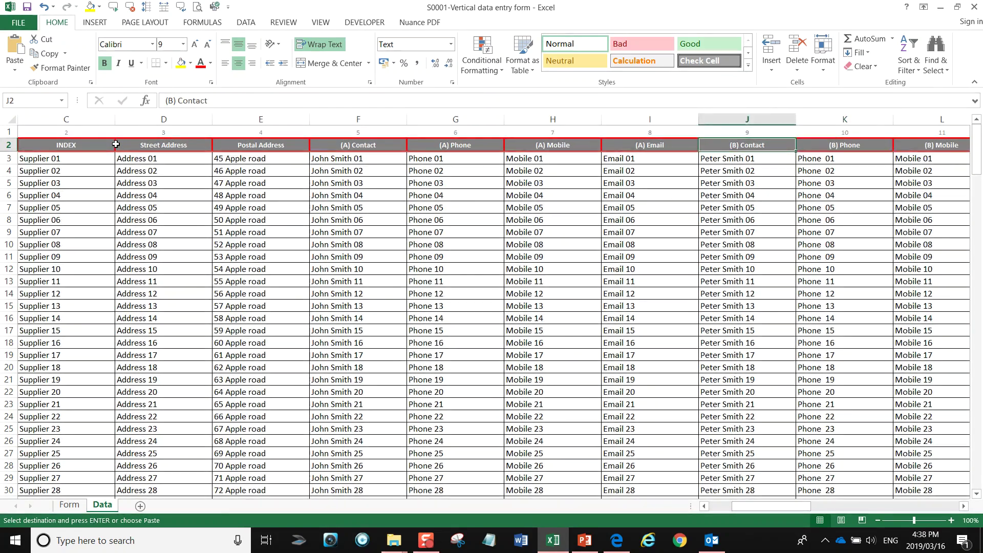
{"action": "key", "text": "Home"}
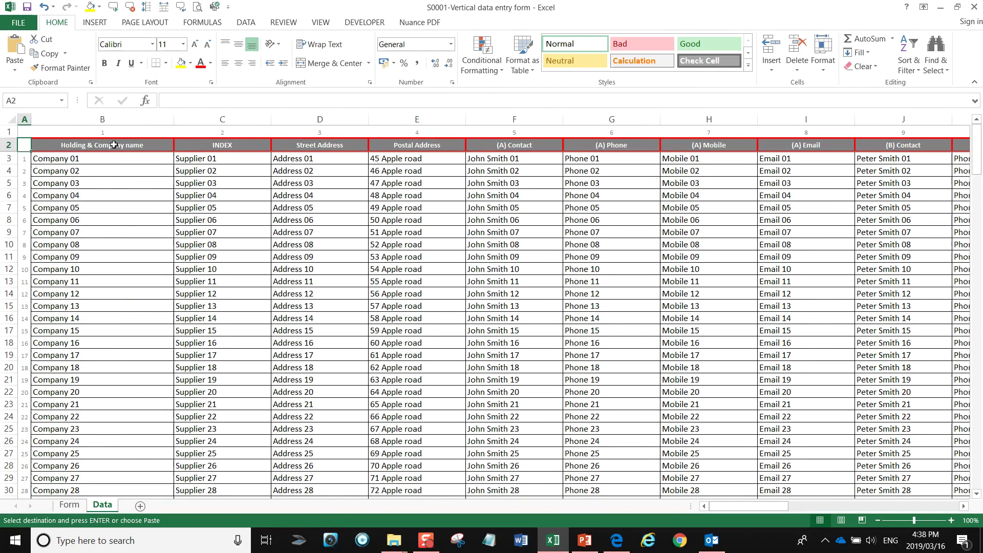
{"action": "key", "text": "Right"}
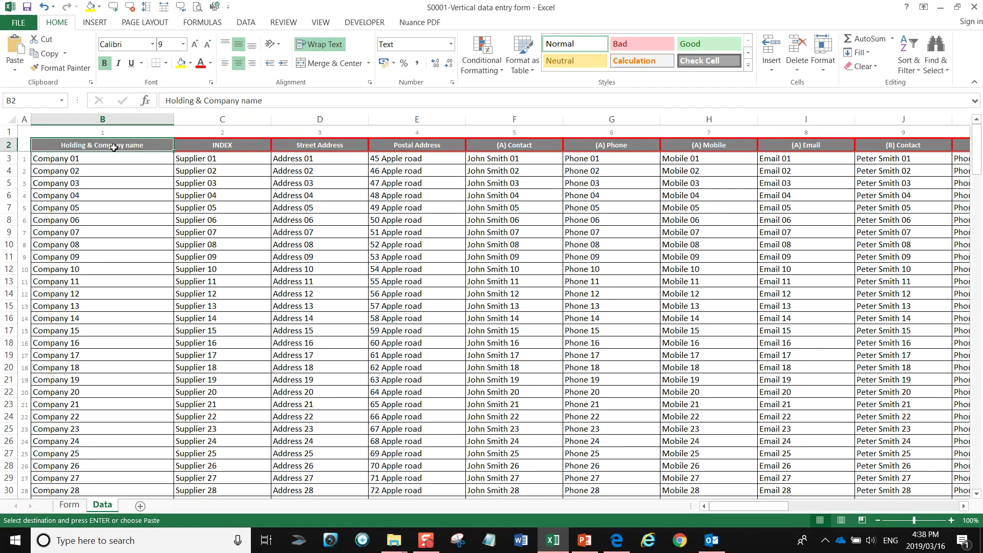
{"action": "key", "text": "Right"}
{"action": "key", "text": "Right"}
{"action": "key", "text": "Right"}
{"action": "key", "text": "Right"}
{"action": "key", "text": "Right"}
{"action": "key", "text": "Right"}
{"action": "key", "text": "Right"}
{"action": "key", "text": "Right"}
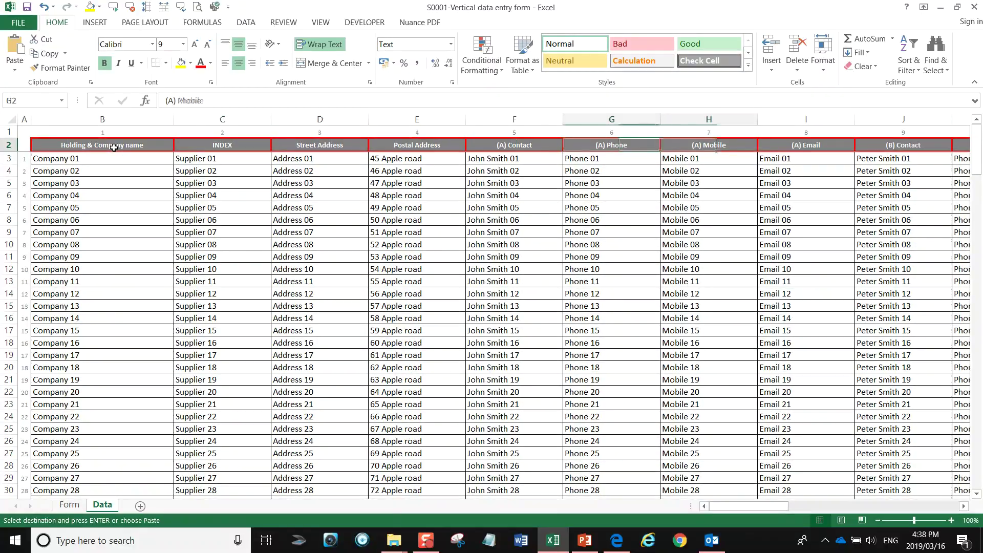
{"action": "key", "text": "Right"}
{"action": "key", "text": "Right"}
{"action": "key", "text": "Right"}
{"action": "key", "text": "Right"}
{"action": "key", "text": "Right"}
{"action": "key", "text": "Right"}
{"action": "key", "text": "Right"}
{"action": "key", "text": "Right"}
{"action": "key", "text": "Right"}
{"action": "key", "text": "Right"}
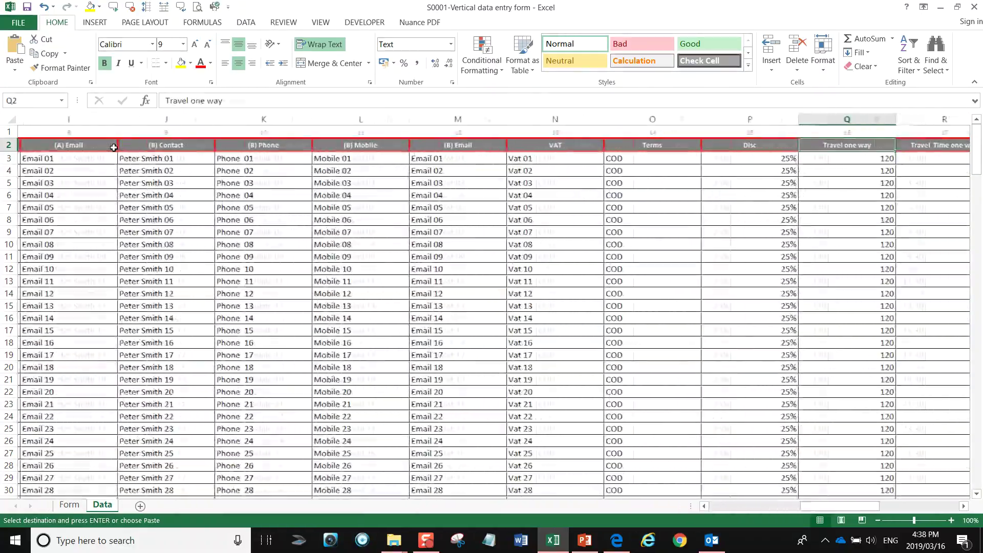
{"action": "key", "text": "Right"}
{"action": "key", "text": "Right"}
{"action": "key", "text": "Right"}
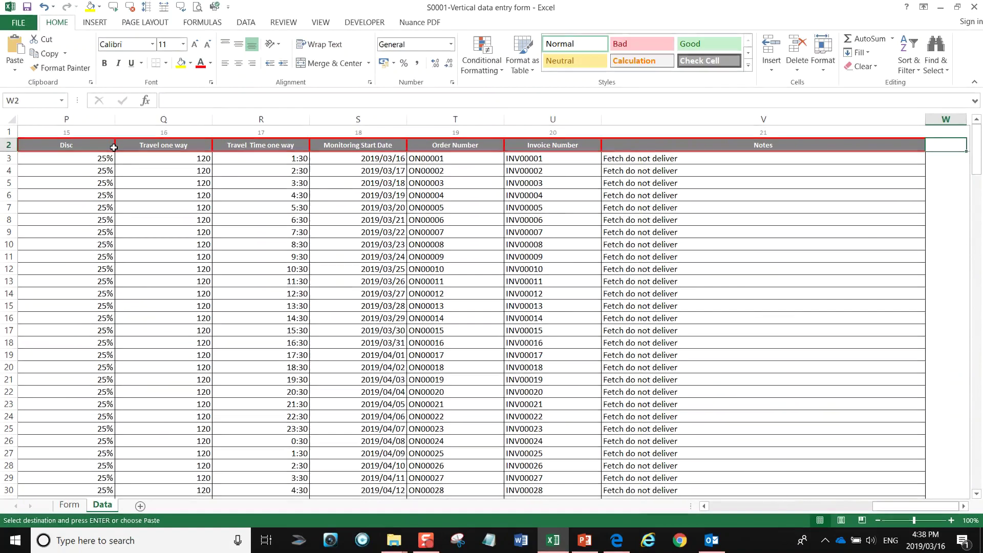
{"action": "key", "text": "Left"}
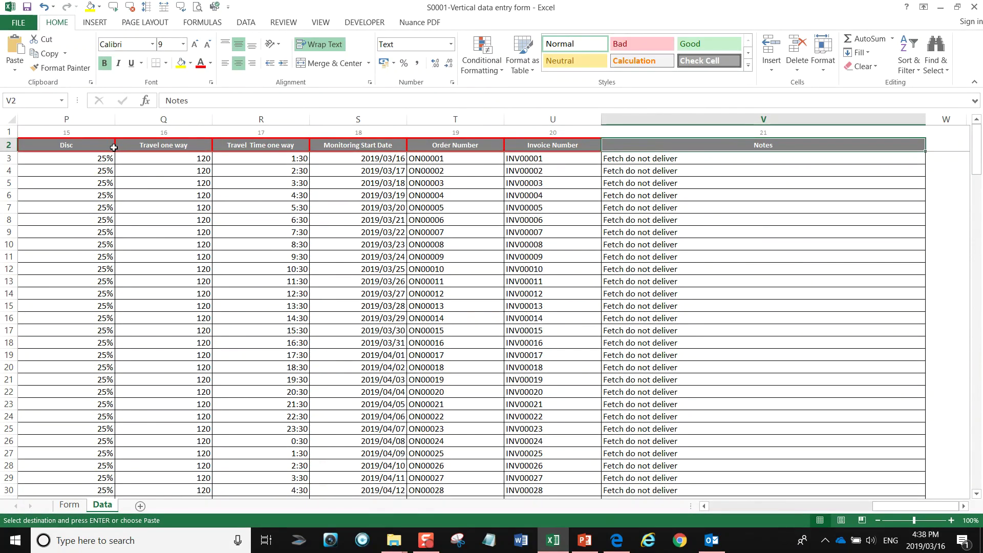
{"action": "key", "text": "Left"}
{"action": "key", "text": "Home"}
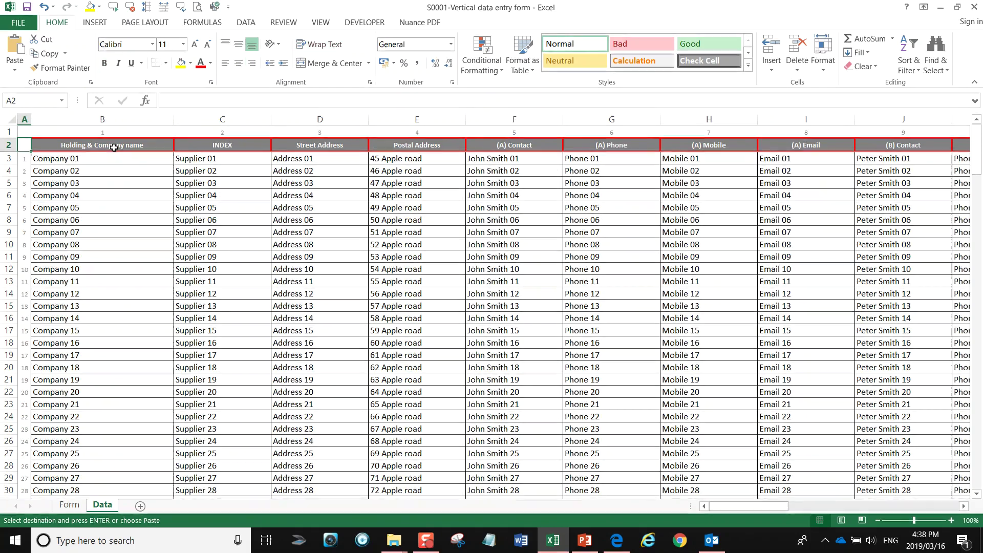
Examine the row numbering in column A of the Data sheet down past row 202, and return to the first record
{"action": "key", "text": "Down"}
{"action": "key", "text": "Down"}
{"action": "key", "text": "Down"}
{"action": "key", "text": "Down"}
{"action": "key", "text": "Down"}
{"action": "key", "text": "Down"}
{"action": "key", "text": "Down"}
{"action": "key", "text": "Down"}
{"action": "key", "text": "Down"}
{"action": "key", "text": "Down"}
{"action": "key", "text": "Down"}
{"action": "key", "text": "Down"}
{"action": "key", "text": "Down"}
{"action": "key", "text": "Down"}
{"action": "key", "text": "Down"}
{"action": "key", "text": "Down"}
{"action": "key", "text": "Down"}
{"action": "key", "text": "Down"}
{"action": "key", "text": "Down"}
{"action": "key", "text": "Down"}
{"action": "key", "text": "Down"}
{"action": "key", "text": "Down"}
{"action": "key", "text": "Down"}
{"action": "key", "text": "Down"}
{"action": "key", "text": "Down"}
{"action": "key", "text": "Down"}
{"action": "key", "text": "Down"}
{"action": "key", "text": "Down"}
{"action": "key", "text": "Down"}
{"action": "key", "text": "Down"}
{"action": "key", "text": "Down"}
{"action": "key", "text": "Down"}
{"action": "key", "text": "Down"}
{"action": "key", "text": "Down"}
{"action": "key", "text": "Down"}
{"action": "key", "text": "Down"}
{"action": "key", "text": "Down"}
{"action": "key", "text": "Down"}
{"action": "key", "text": "Down"}
{"action": "key", "text": "Down"}
{"action": "key", "text": "ctrl+Down"}
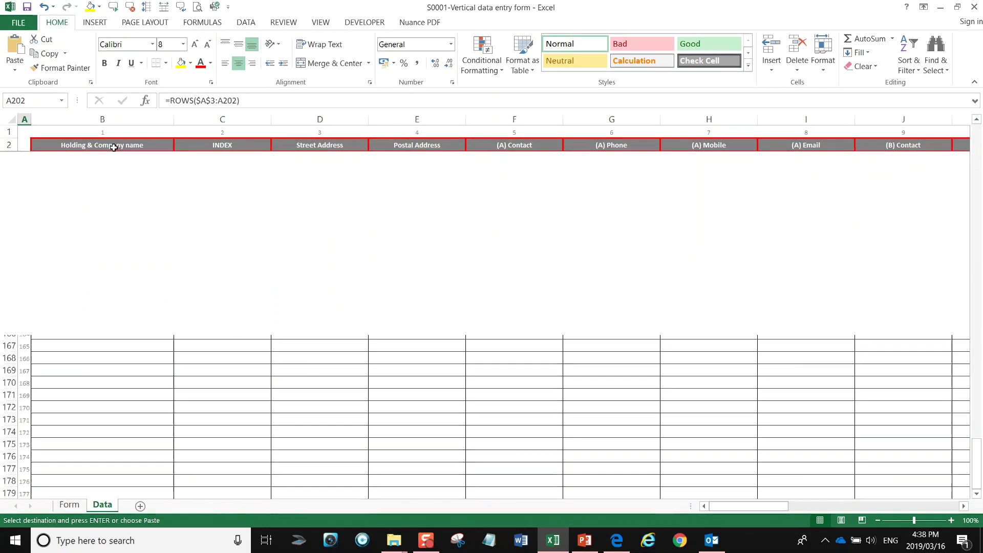
{"action": "key", "text": "Down"}
{"action": "key", "text": "Down"}
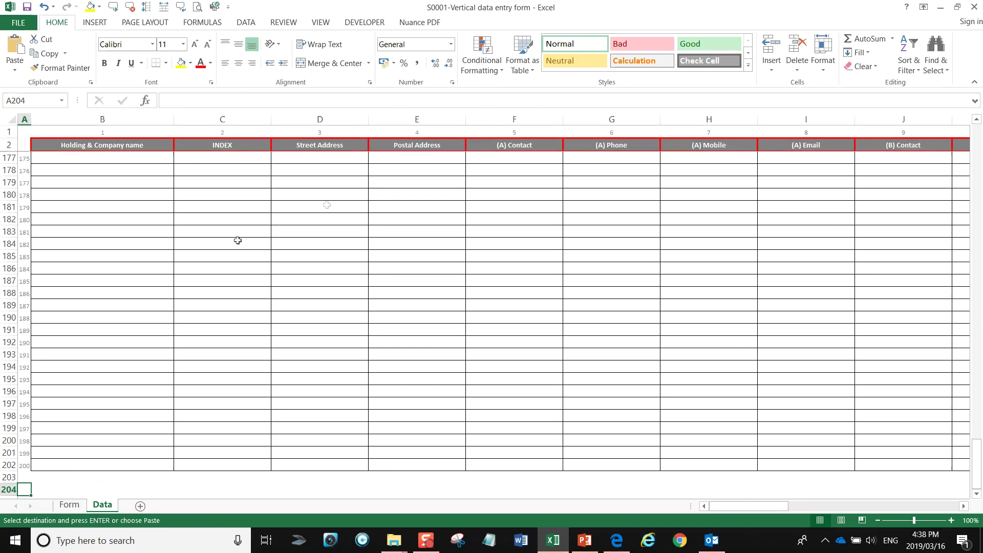
{"action": "scroll", "coordinate": [166, 381], "scroll_direction": "up", "scroll_amount": 2}
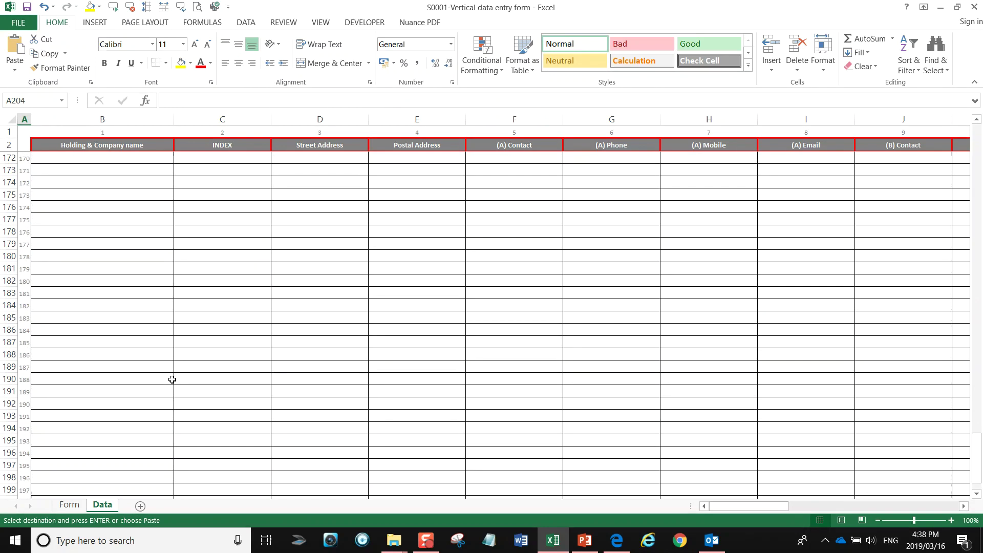
{"action": "key", "text": "ctrl+Home"}
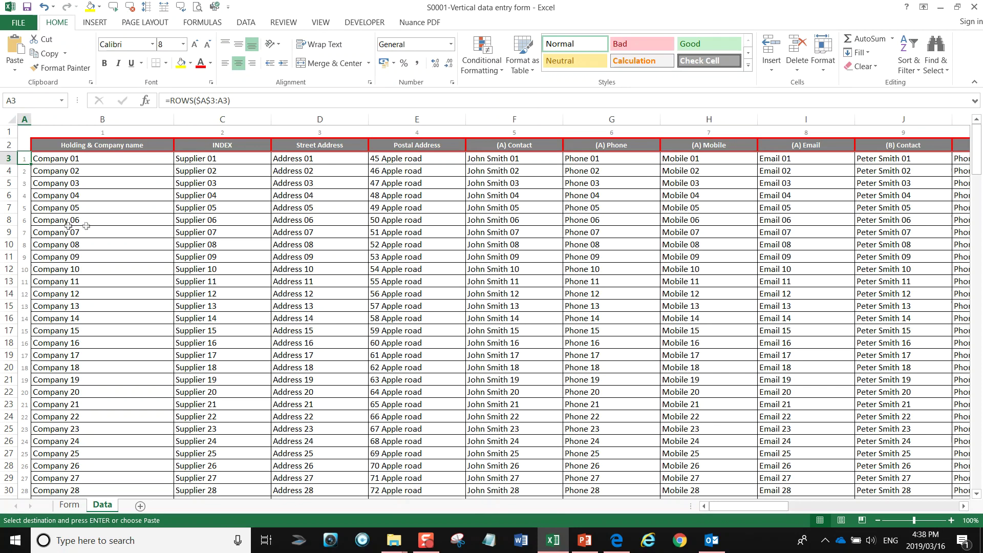
Replace the COLUMNS formulas in cells B1 through E1 with their calculated values
{"action": "left_click", "coordinate": [96, 133]}
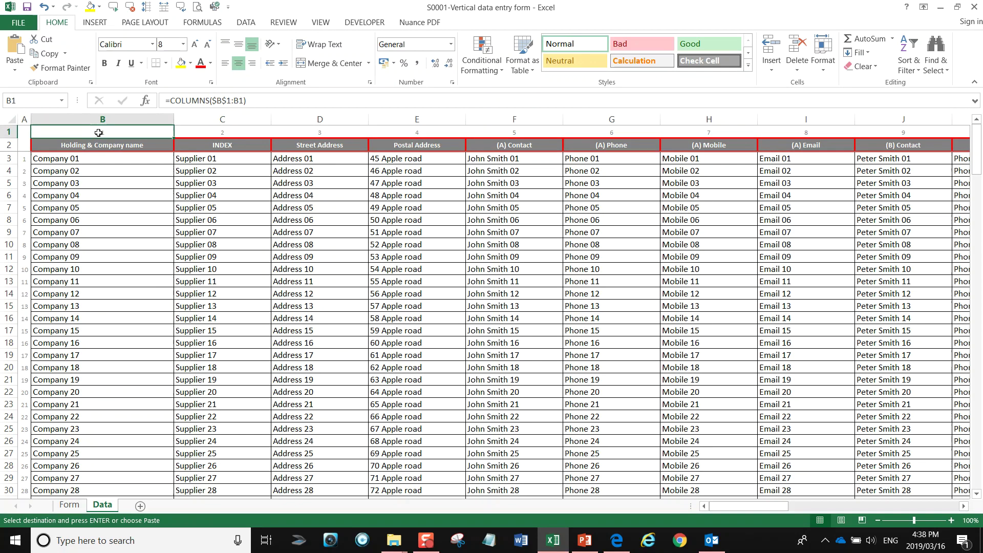
{"action": "key", "text": "F2"}
{"action": "key", "text": "F9"}
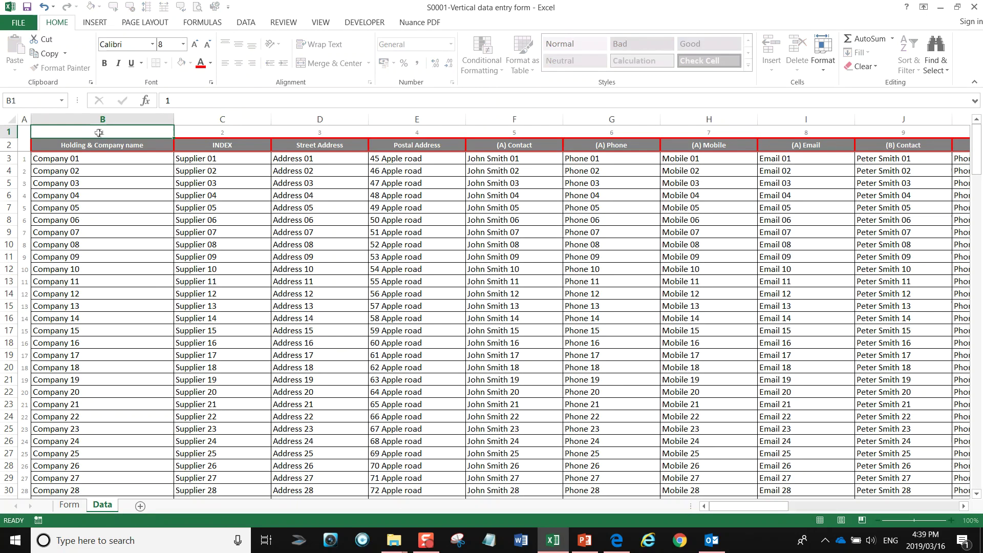
{"action": "key", "text": "Tab"}
{"action": "key", "text": "F2"}
{"action": "key", "text": "F9"}
{"action": "key", "text": "Tab"}
{"action": "key", "text": "F2"}
{"action": "key", "text": "F9"}
{"action": "key", "text": "Tab"}
{"action": "key", "text": "F2"}
{"action": "key", "text": "F9"}
{"action": "key", "text": "Tab"}
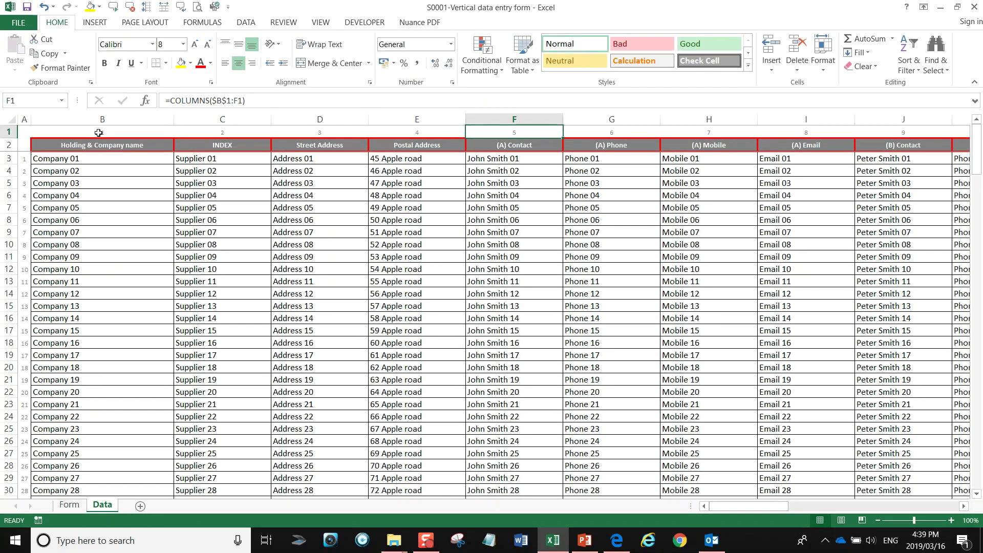
{"action": "key", "text": "Left"}
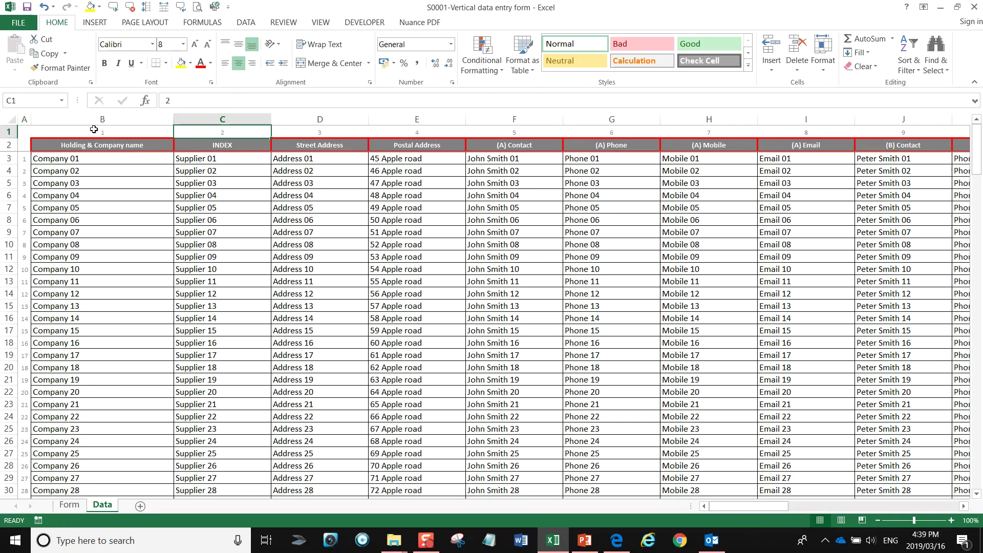
Start a COLUMNS function in cell B1 and set its Array argument to B1:B1
{"action": "left_click", "coordinate": [94, 129]}
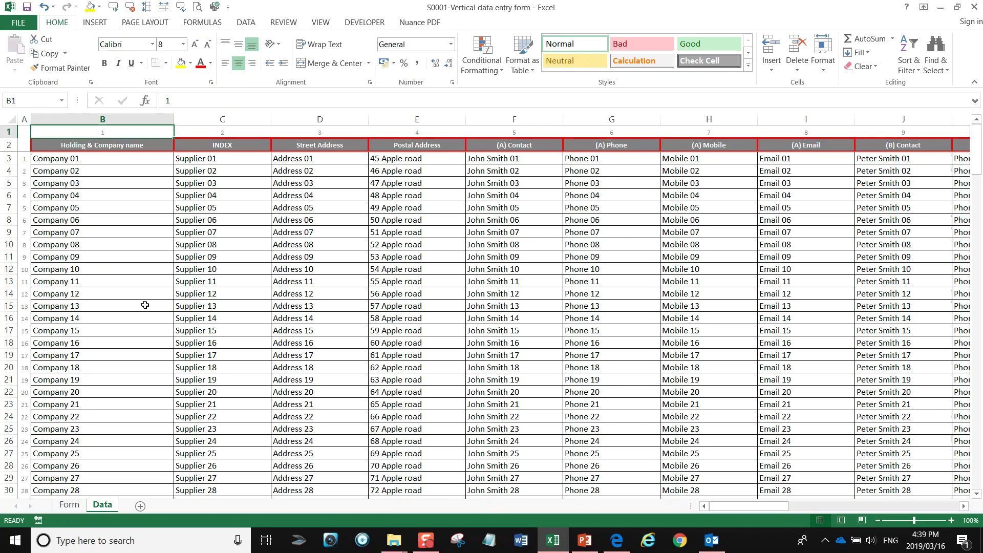
{"action": "type", "text": "="}
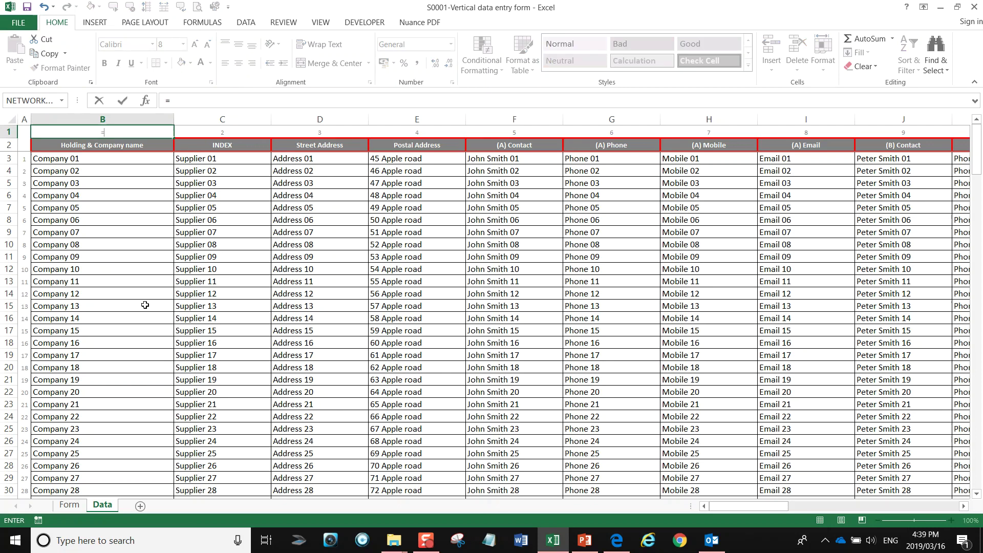
{"action": "type", "text": "col"}
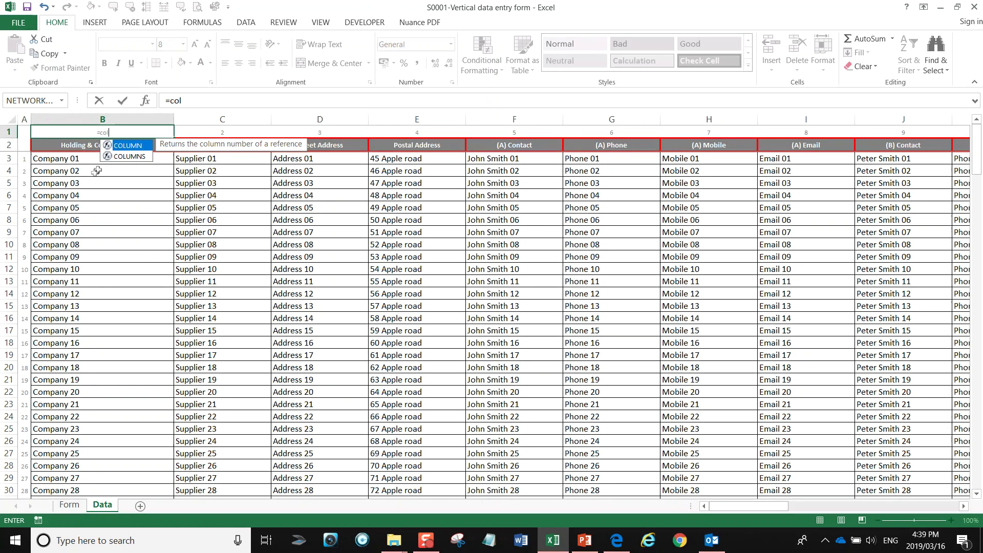
{"action": "left_click", "coordinate": [132, 157]}
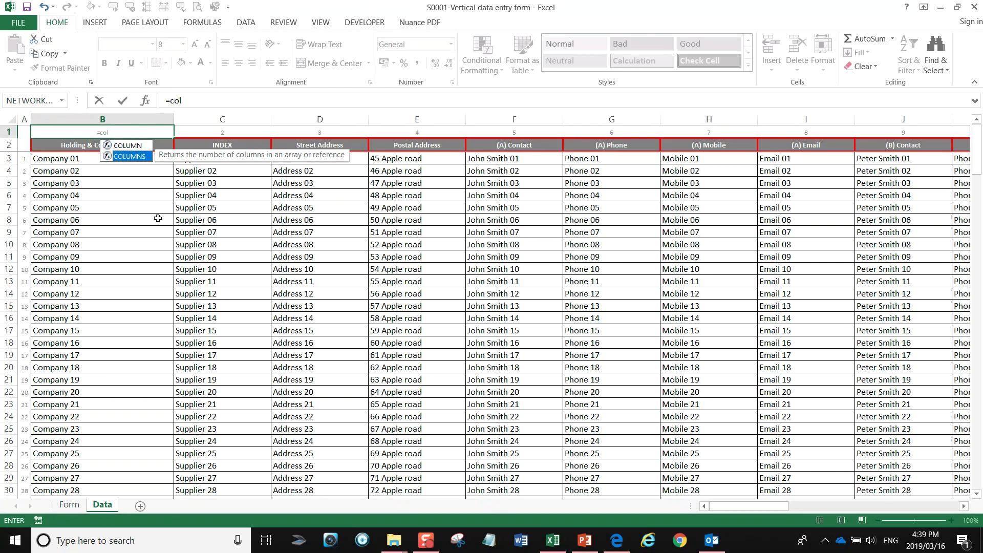
{"action": "key", "text": "Tab"}
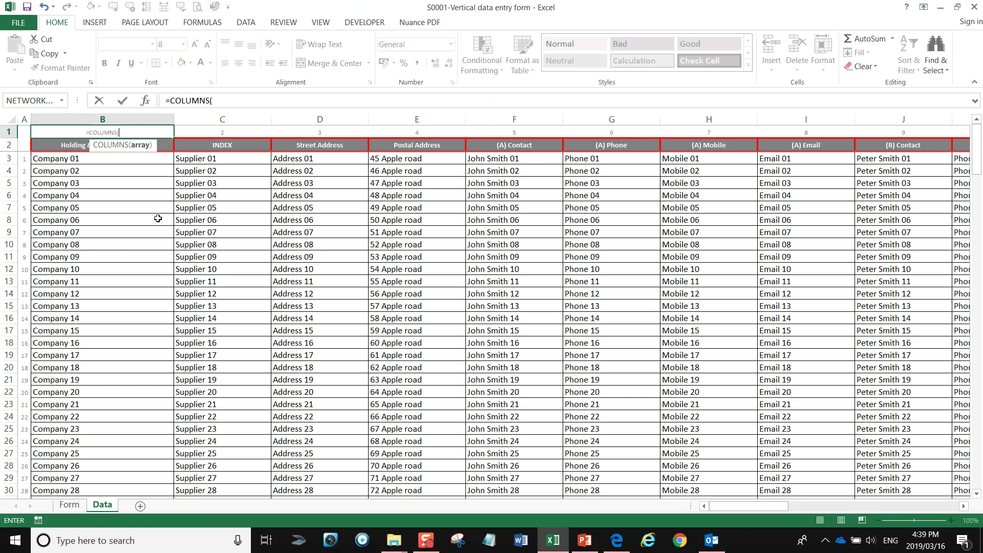
{"action": "key", "text": "ctrl+a"}
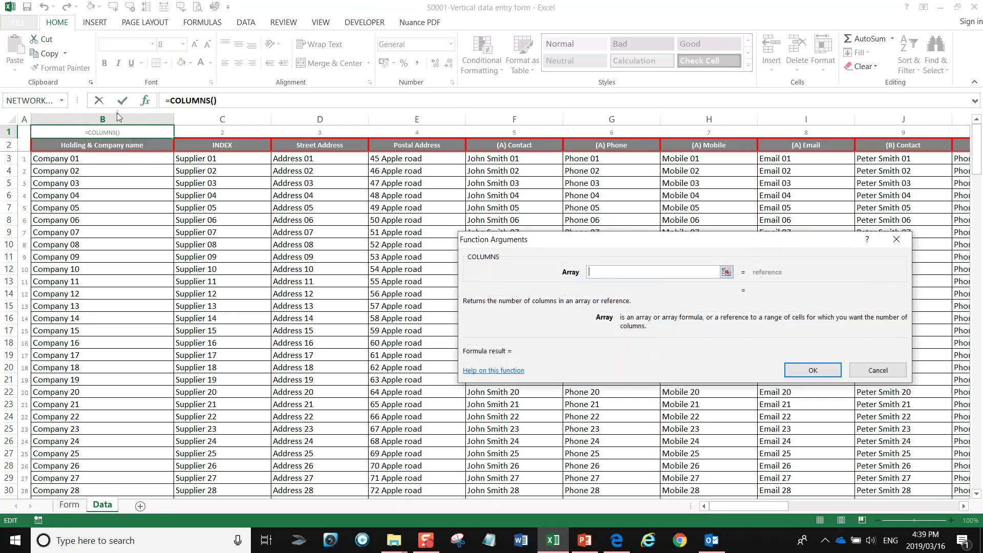
{"action": "left_click", "coordinate": [51, 132]}
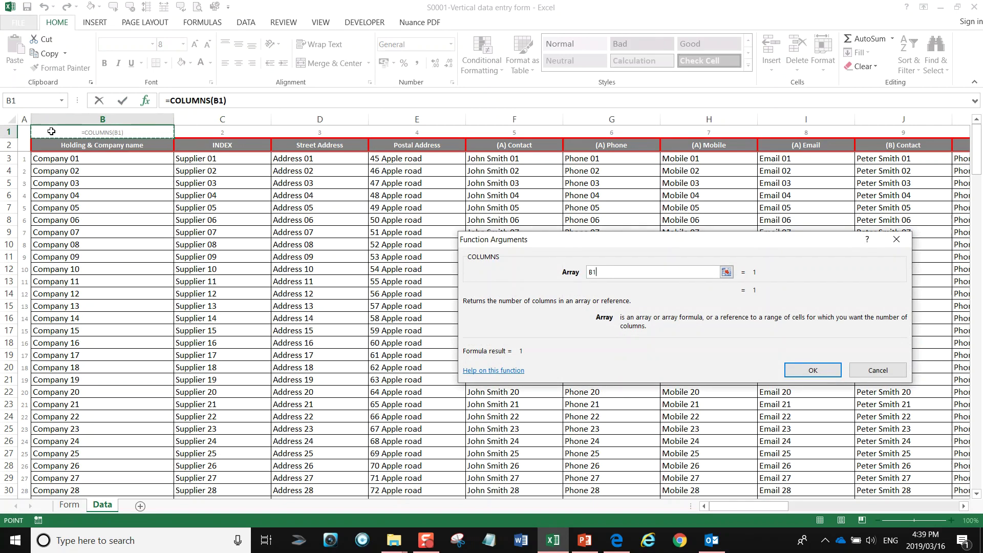
{"action": "key", "text": "F8"}
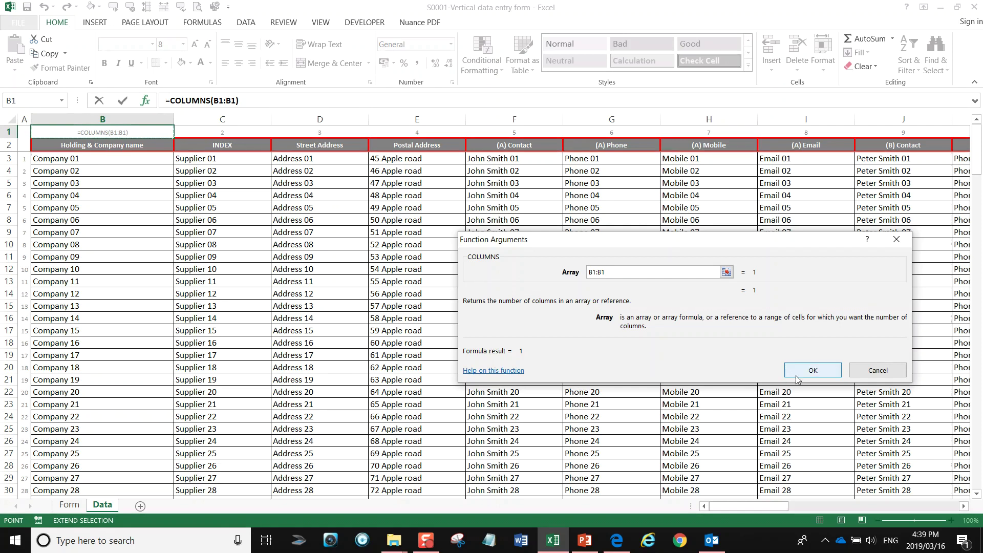
Make the first reference absolute so B1 holds =COLUMNS($B$1:B1), and fill it across row 1 to the Notes column V
{"action": "left_click", "coordinate": [594, 272]}
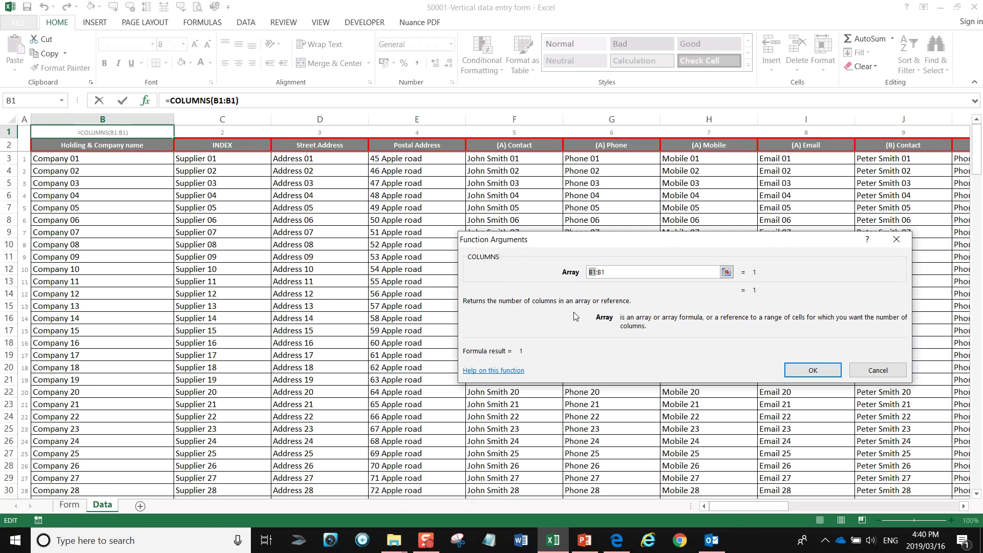
{"action": "key", "text": "F4"}
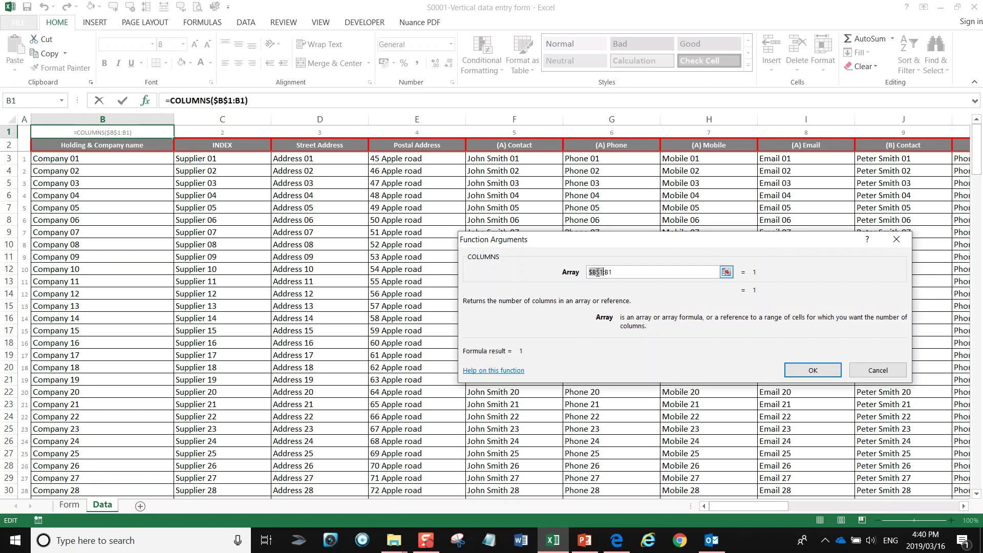
{"action": "left_click", "coordinate": [796, 371]}
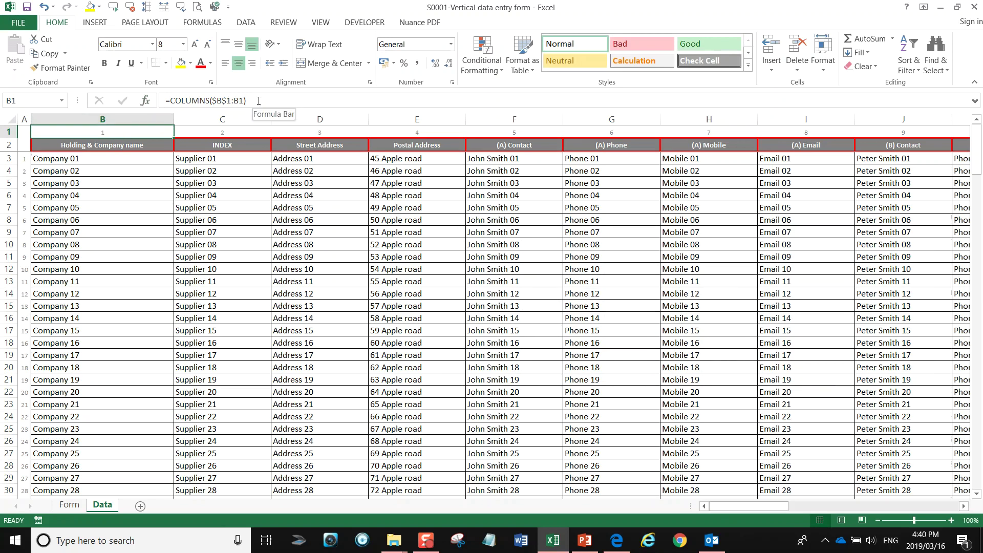
{"action": "left_click_drag", "start_coordinate": [173, 138], "coordinate": [924, 145]}
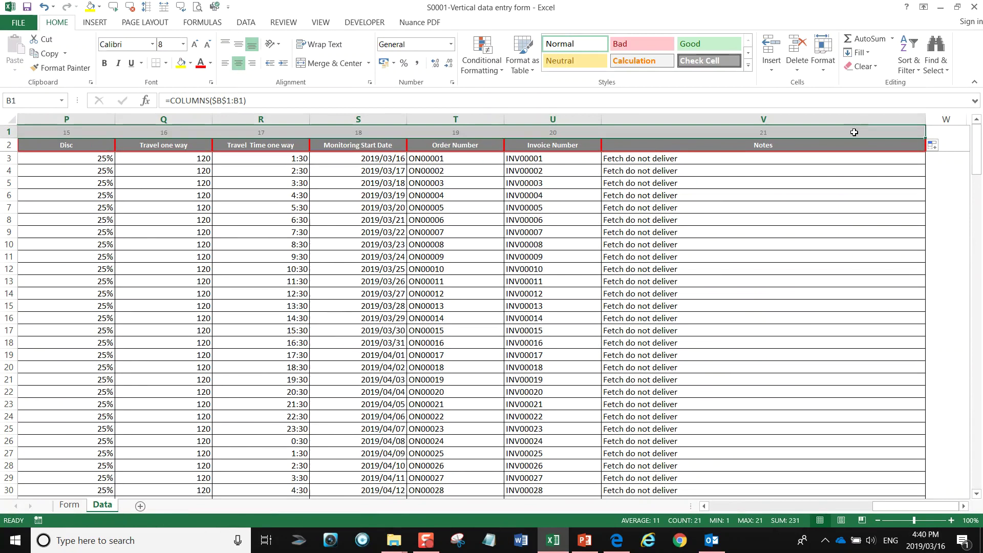
{"action": "left_click", "coordinate": [746, 183]}
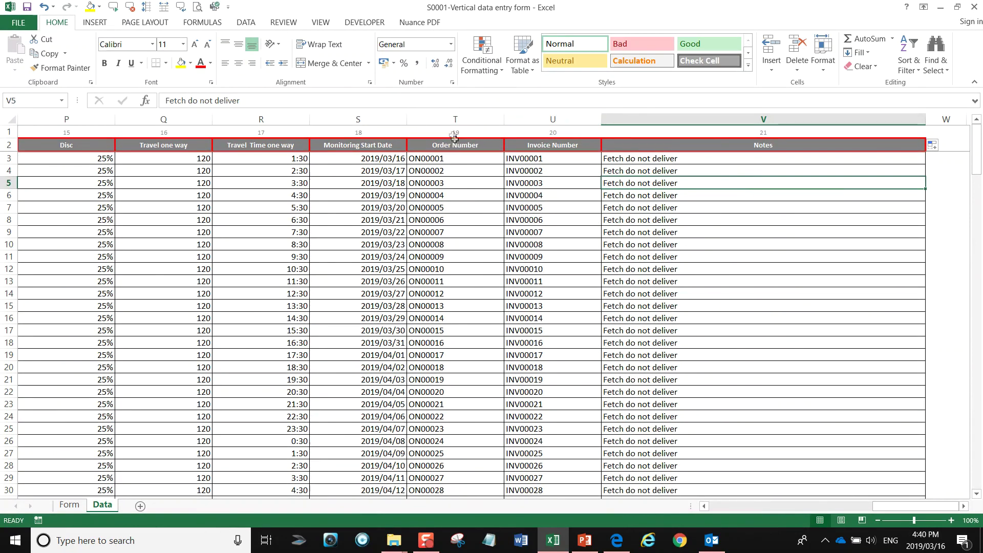
Insert two blank columns before Order Number and fill the COLUMNS formula from S1 across to V1
{"action": "left_click", "coordinate": [445, 119]}
{"action": "right_click", "coordinate": [446, 118]}
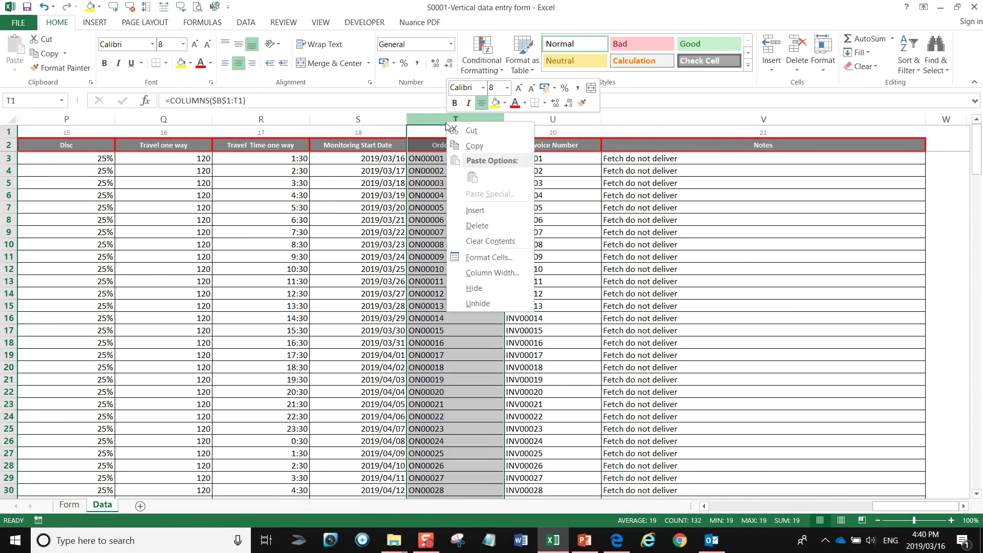
{"action": "left_click", "coordinate": [475, 211]}
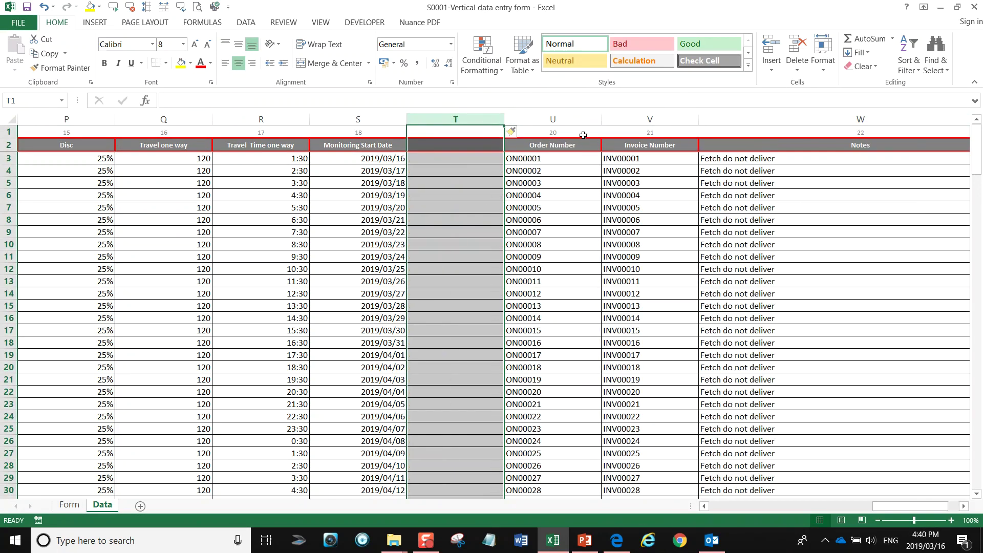
{"action": "right_click", "coordinate": [430, 118]}
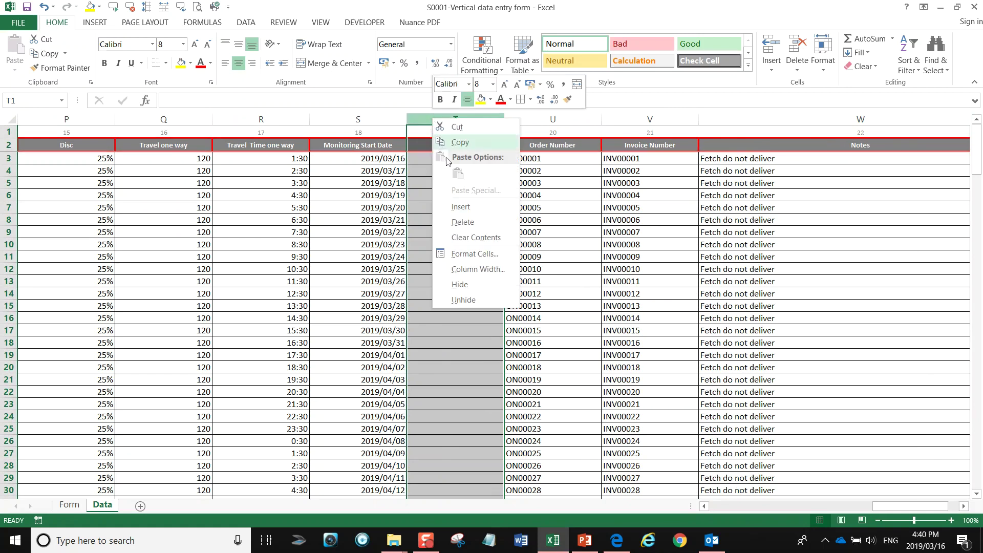
{"action": "left_click", "coordinate": [464, 207]}
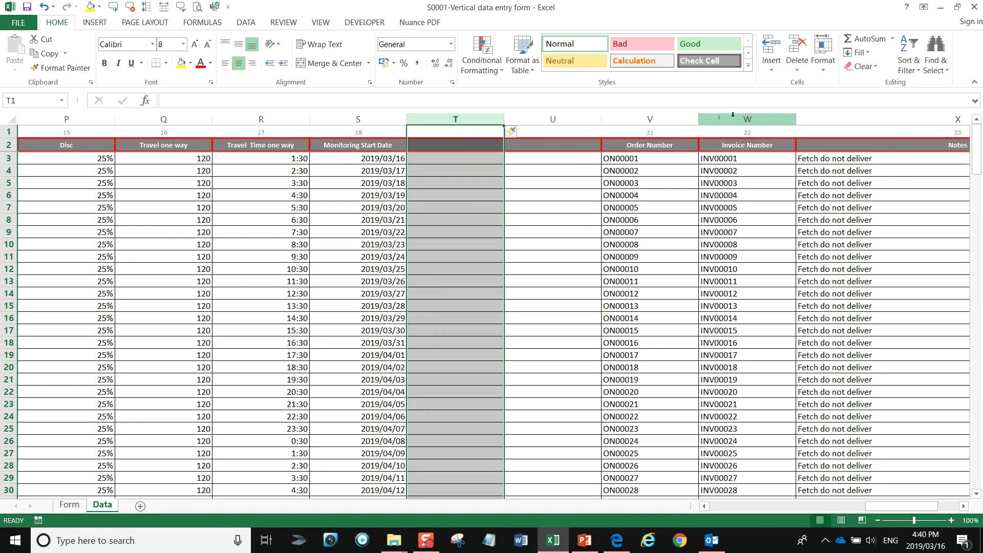
{"action": "left_click", "coordinate": [362, 134]}
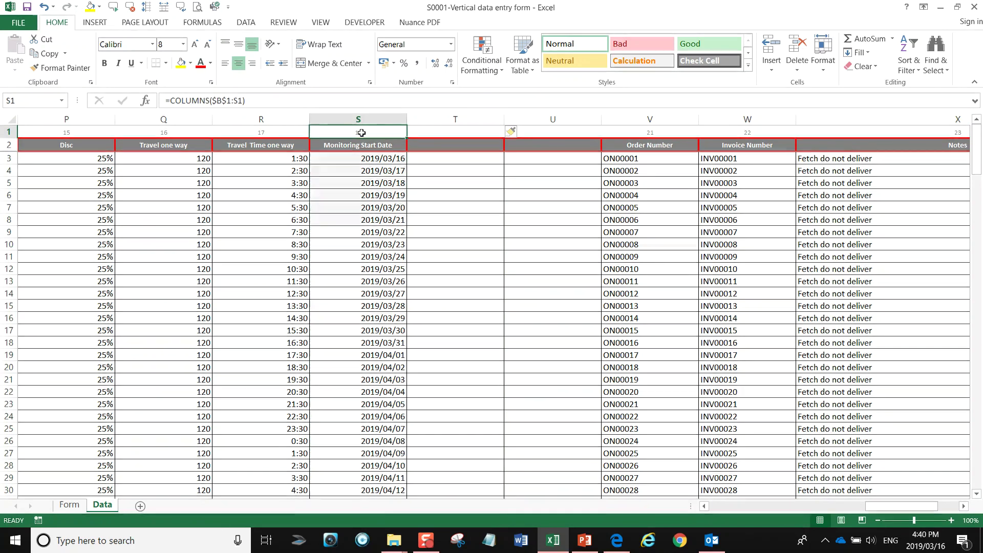
{"action": "left_click_drag", "start_coordinate": [406, 138], "coordinate": [668, 137]}
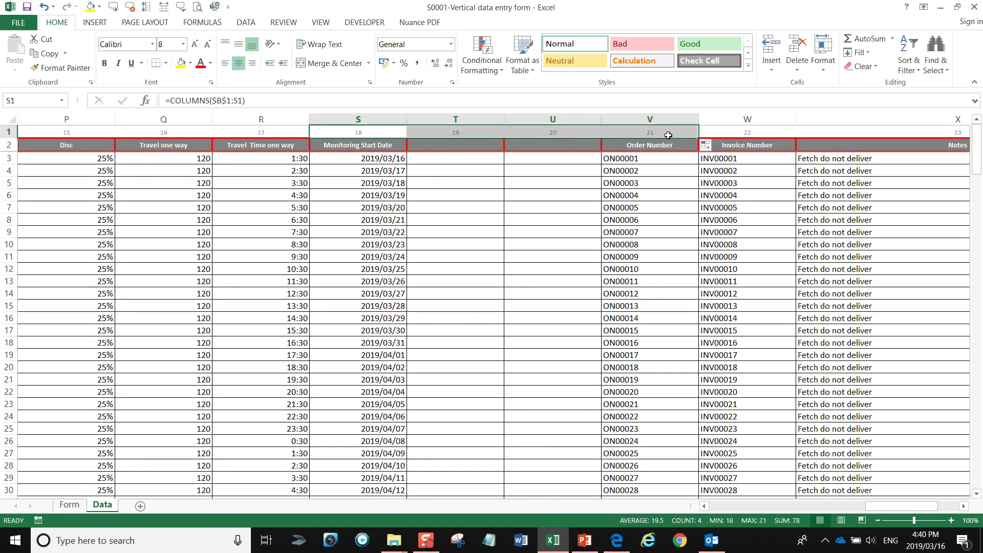
Delete the two blank columns T and U between Monitoring Start Date and Order Number
{"action": "left_click", "coordinate": [552, 193]}
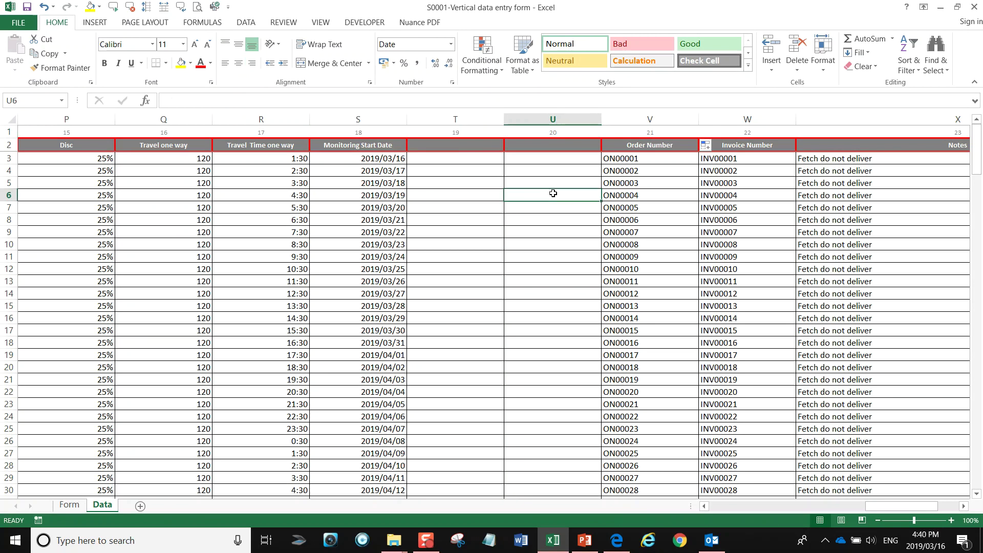
{"action": "left_click_drag", "start_coordinate": [451, 122], "coordinate": [567, 124]}
{"action": "right_click", "coordinate": [439, 126]}
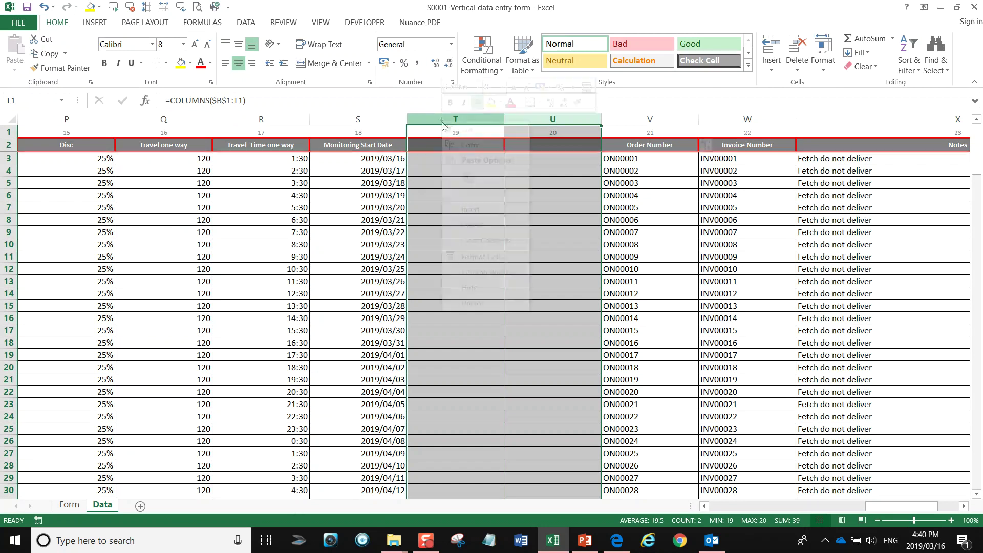
{"action": "left_click", "coordinate": [472, 225]}
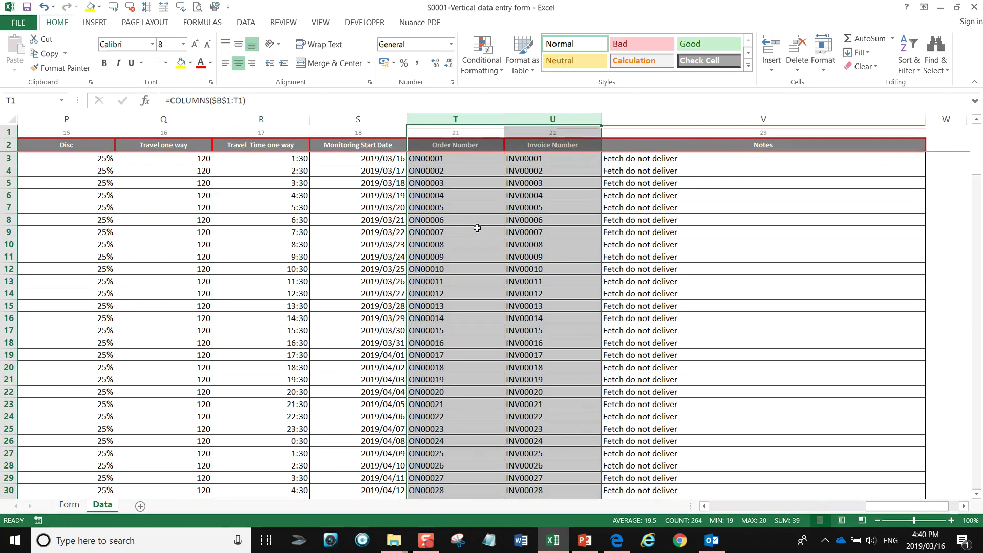
{"action": "left_click", "coordinate": [391, 204]}
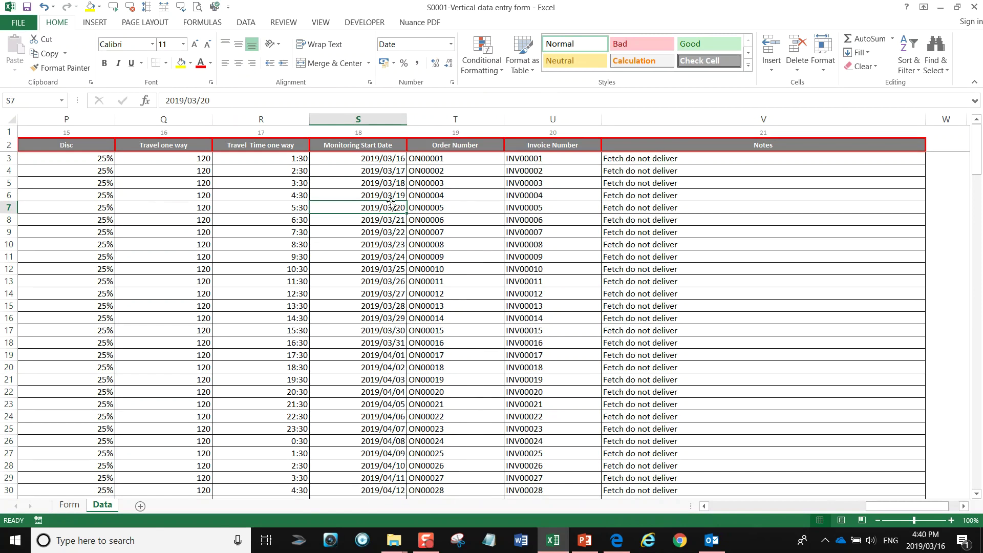
Replace the ROWS formulas in column A with a plain number series starting at 1 in A3, filled down the data rows
{"action": "key", "text": "Left"}
{"action": "key", "text": "Home"}
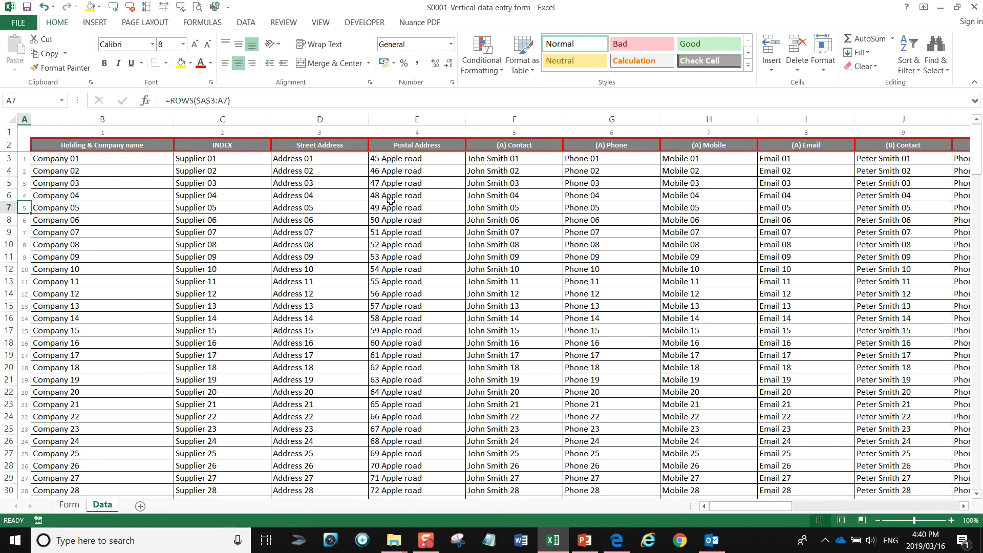
{"action": "key", "text": "Up"}
{"action": "key", "text": "Up"}
{"action": "key", "text": "Up"}
{"action": "key", "text": "Up"}
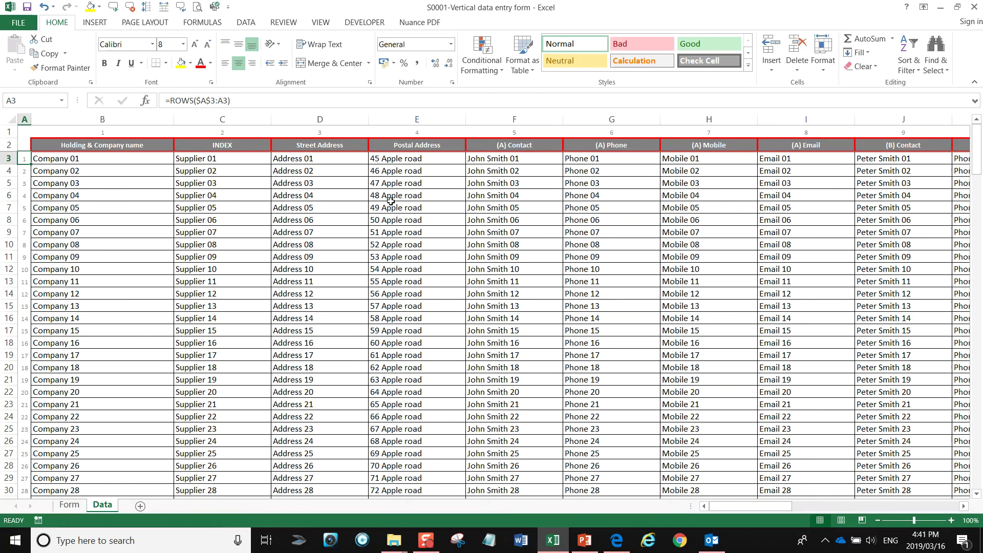
{"action": "key", "text": "Down"}
{"action": "type", "text": "1"}
{"action": "key", "text": "Return"}
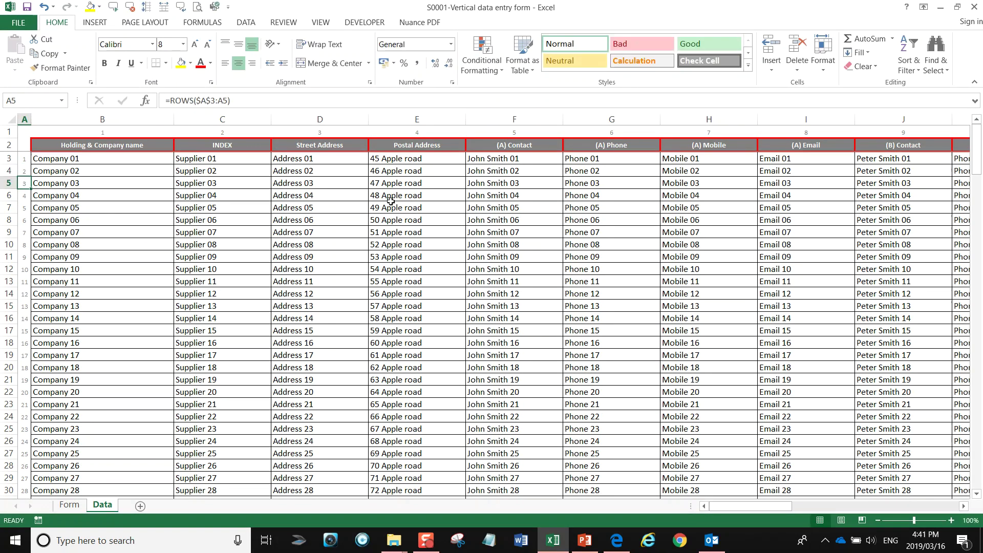
{"action": "left_click_drag", "start_coordinate": [25, 160], "coordinate": [23, 172]}
{"action": "double_click", "coordinate": [23, 171]}
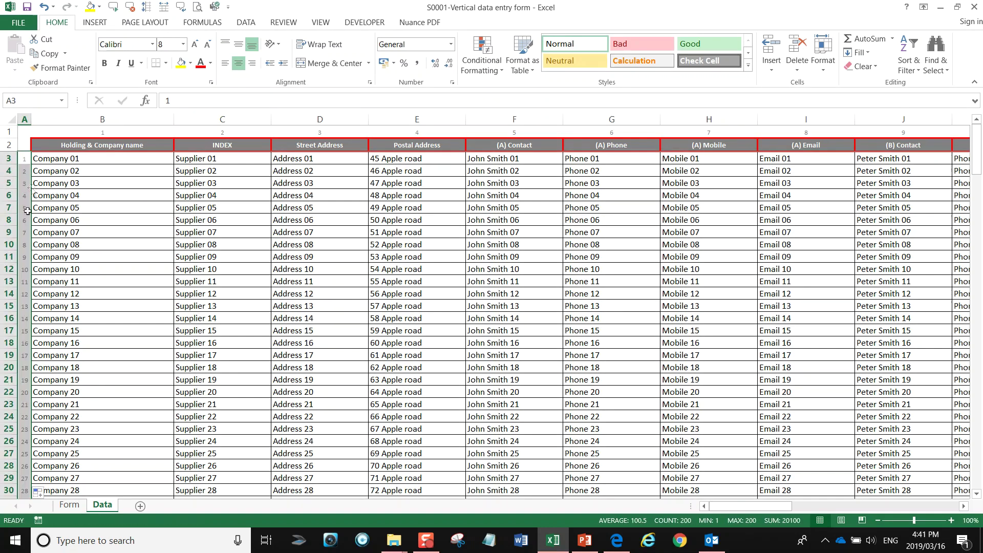
Insert a blank row above the Company 09 record at row 11, and undo the insertion
{"action": "left_click", "coordinate": [8, 258]}
{"action": "right_click", "coordinate": [8, 259]}
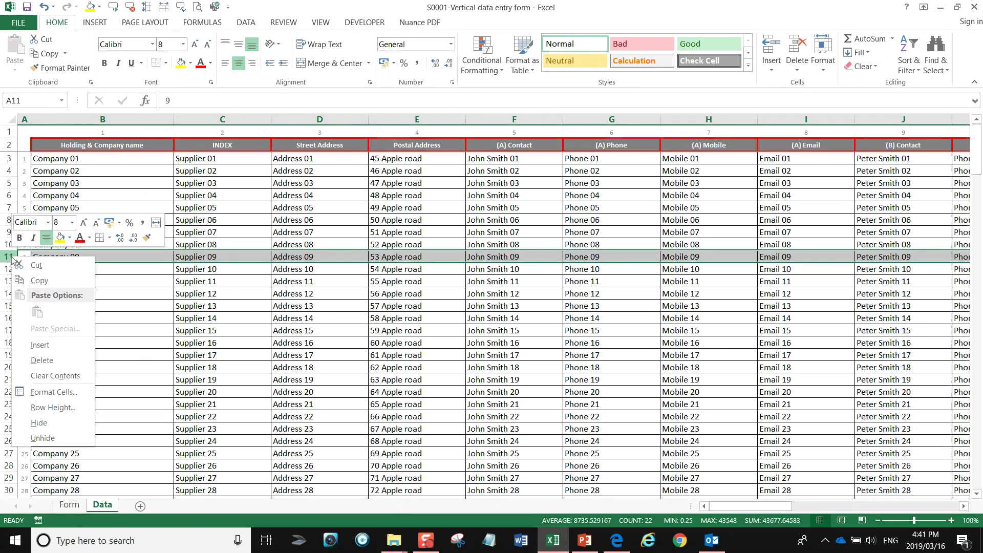
{"action": "left_click", "coordinate": [46, 346]}
{"action": "left_click", "coordinate": [77, 295]}
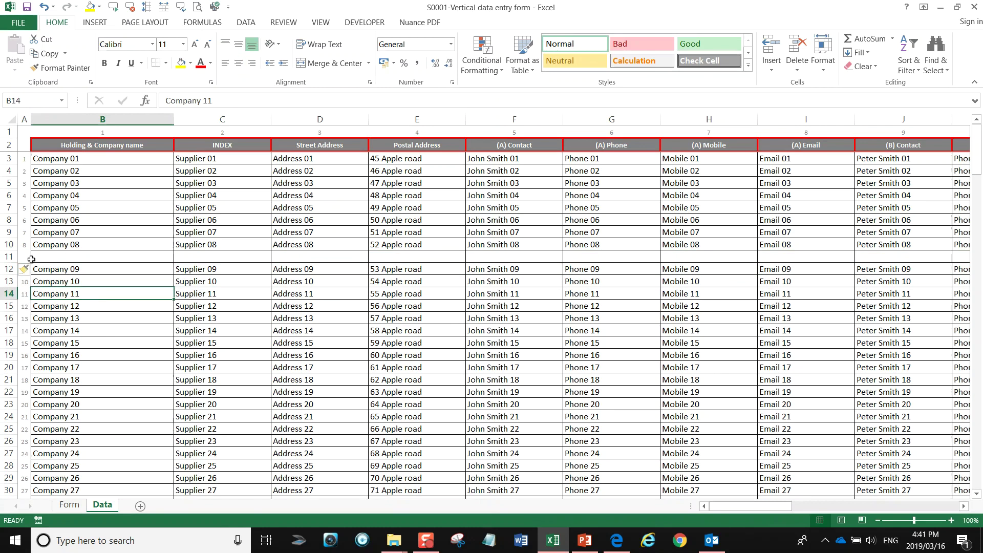
{"action": "left_click", "coordinate": [51, 10]}
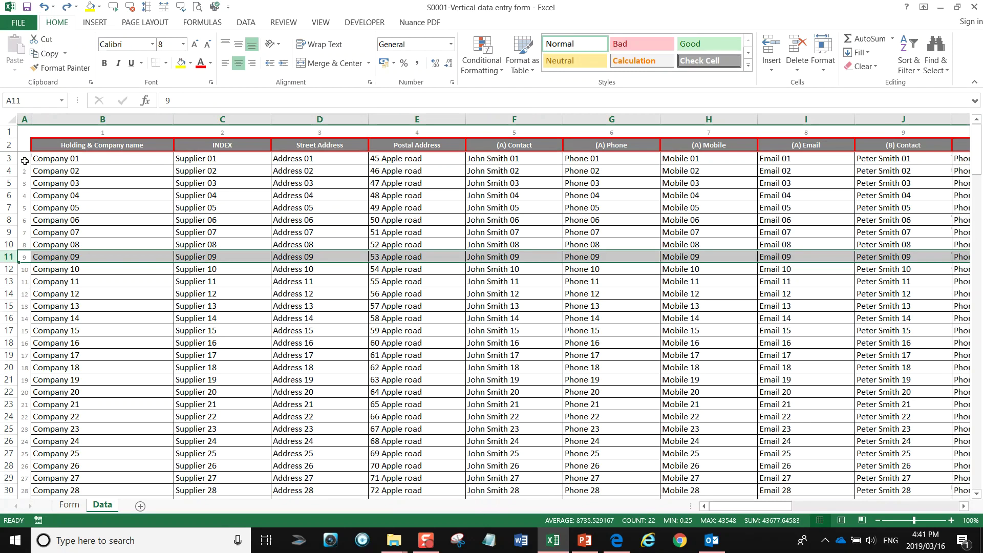
{"action": "left_click", "coordinate": [24, 161]}
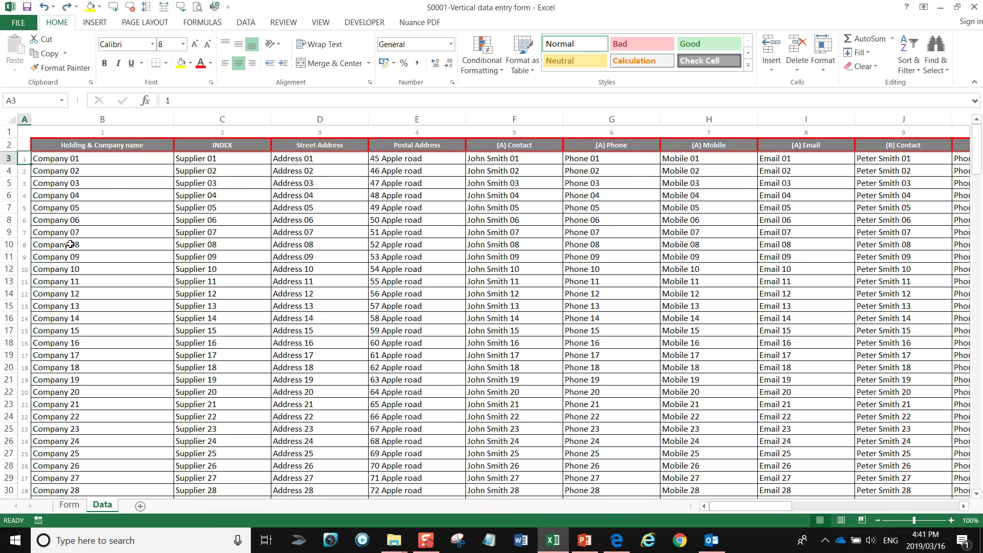
{"action": "type", "text": "=ro"}
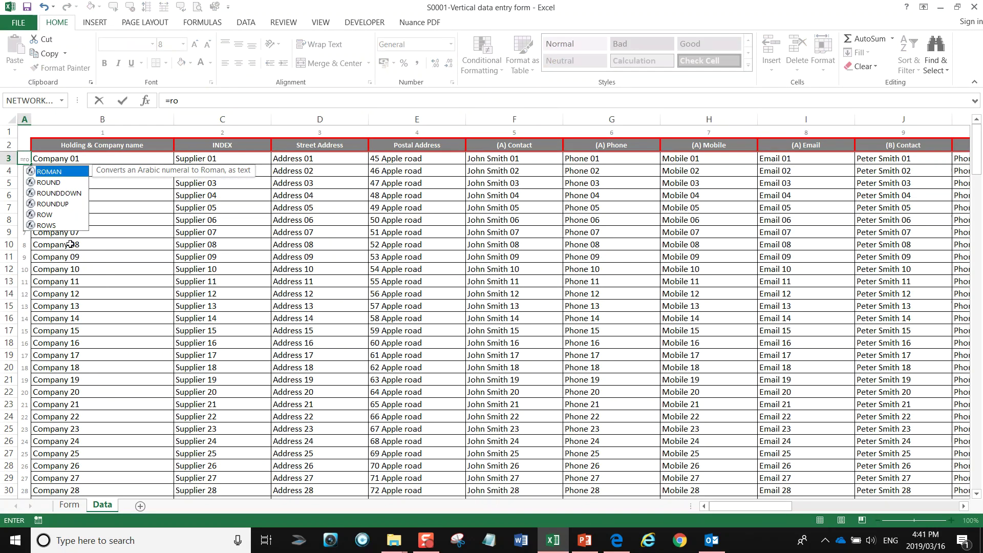
{"action": "type", "text": "w"}
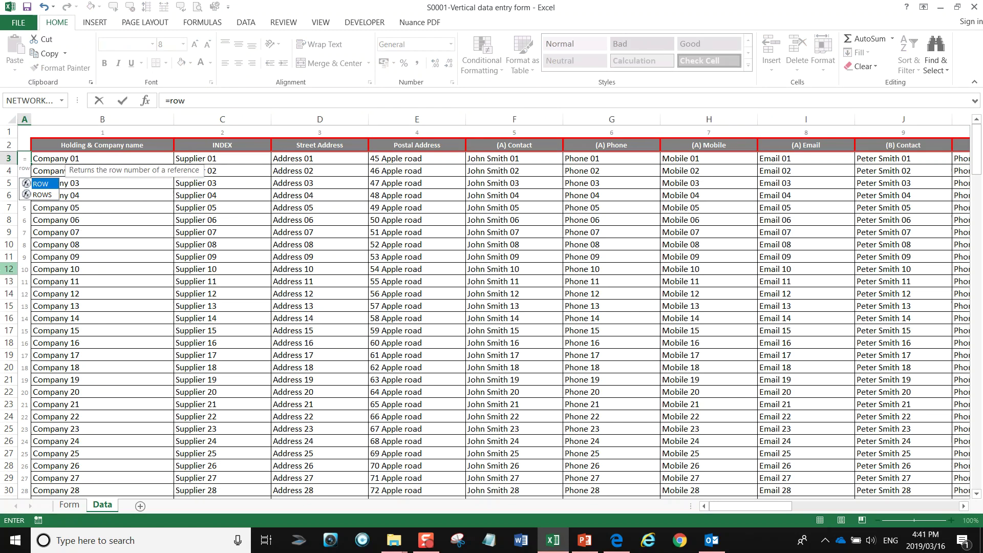
{"action": "left_click", "coordinate": [41, 195]}
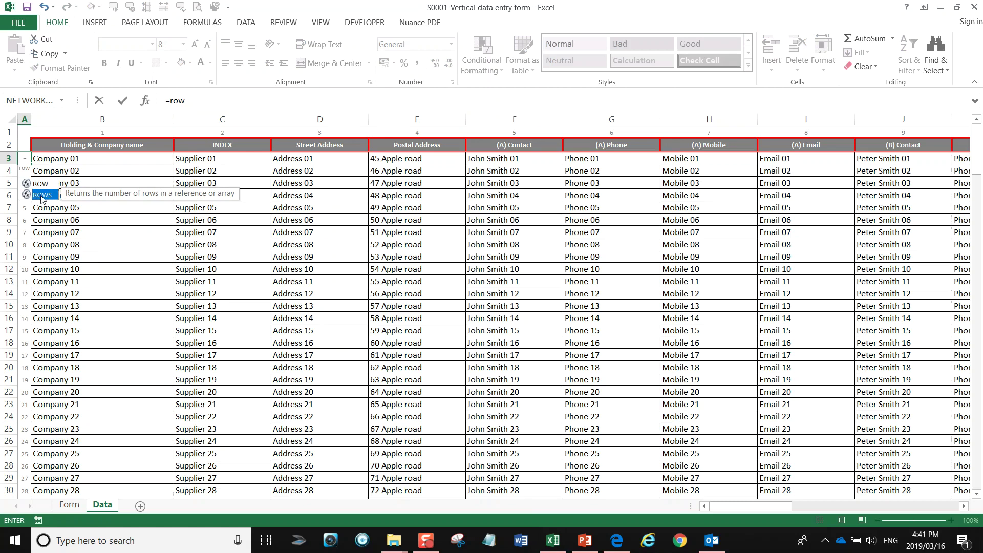
{"action": "double_click", "coordinate": [42, 196]}
{"action": "key", "text": "Escape"}
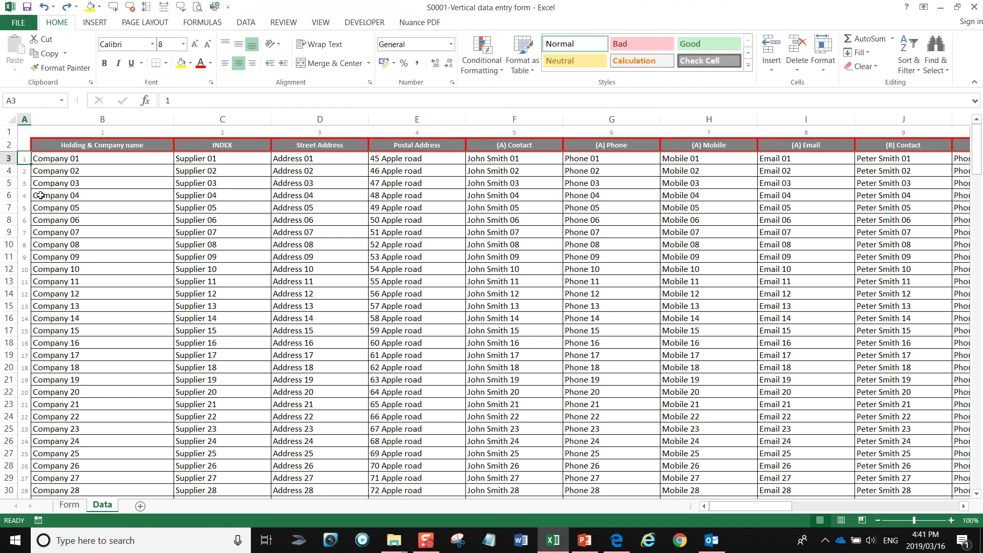
Start a ROWS function in cell A3 and set its Array argument to A3:A3
{"action": "type", "text": "=row"}
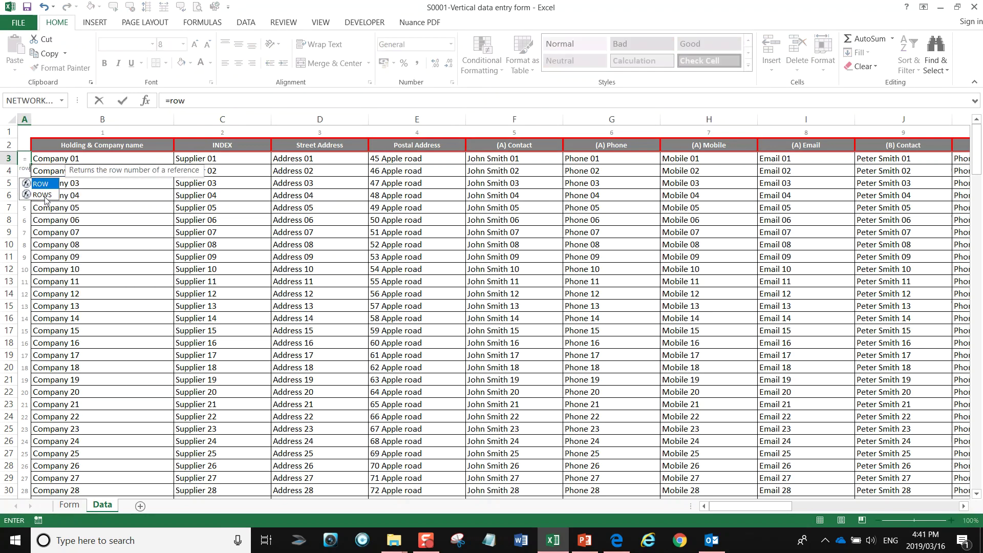
{"action": "left_click", "coordinate": [45, 198]}
{"action": "double_click", "coordinate": [45, 195]}
{"action": "key", "text": "ctrl+a"}
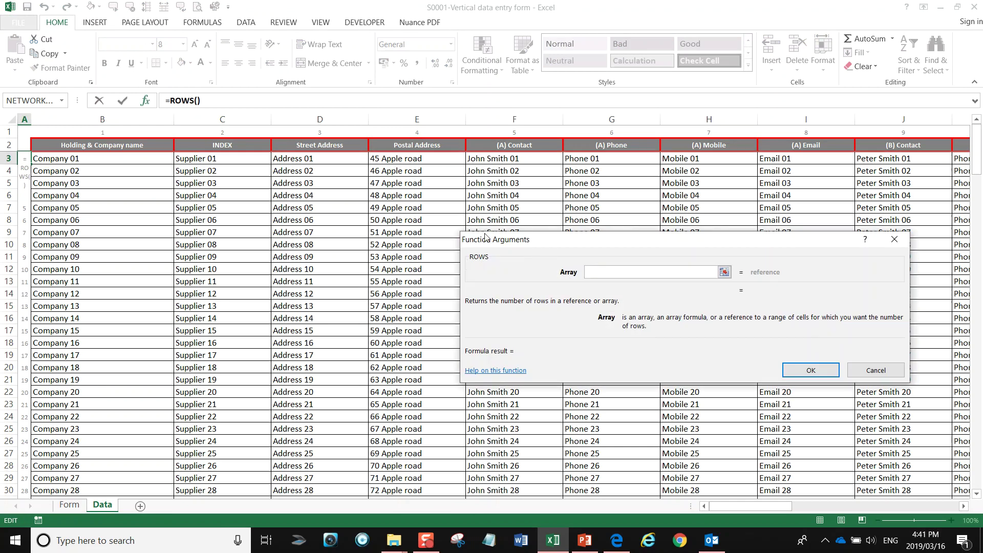
{"action": "left_click", "coordinate": [23, 159]}
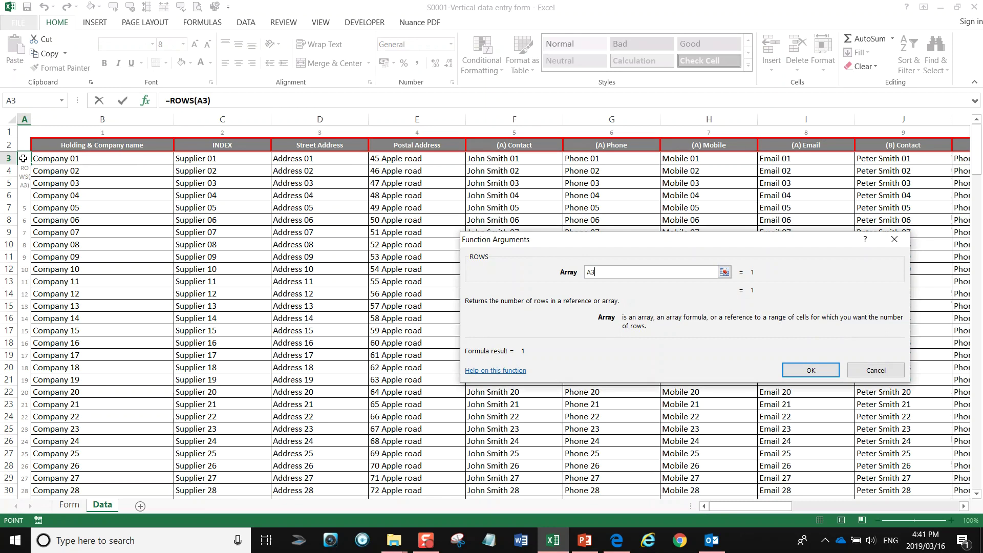
{"action": "key", "text": "F8"}
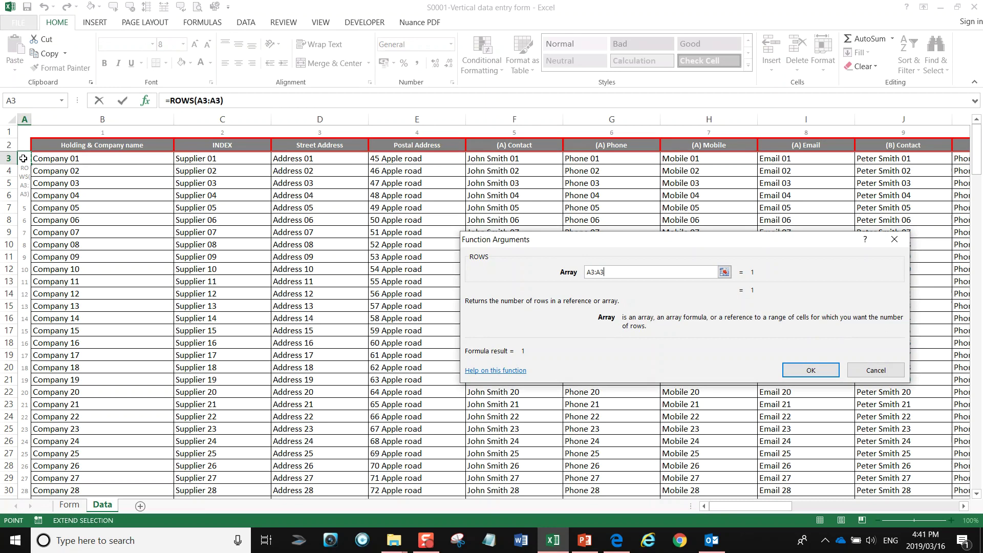
Make the first reference absolute so A3 holds =ROWS($A$3:A3), and fill the formula down column A alongside the data
{"action": "left_click_drag", "start_coordinate": [605, 273], "coordinate": [585, 272]}
{"action": "left_click", "coordinate": [591, 272]}
{"action": "key", "text": "F4"}
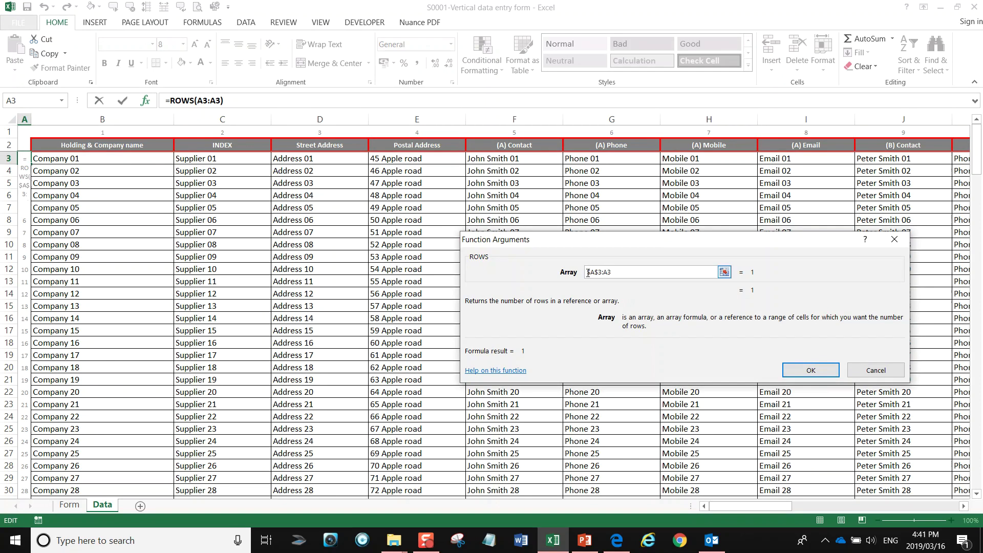
{"action": "left_click", "coordinate": [810, 369]}
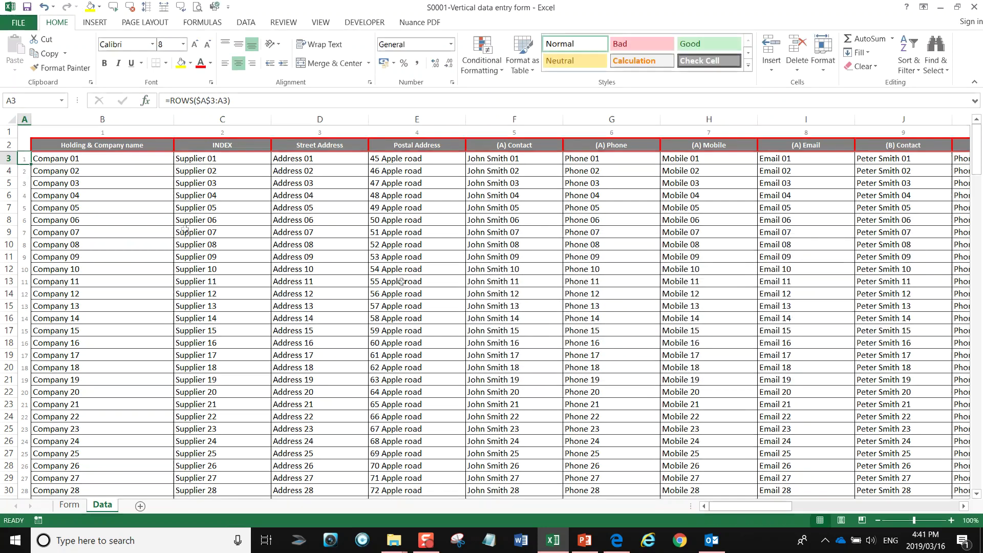
{"action": "double_click", "coordinate": [31, 163]}
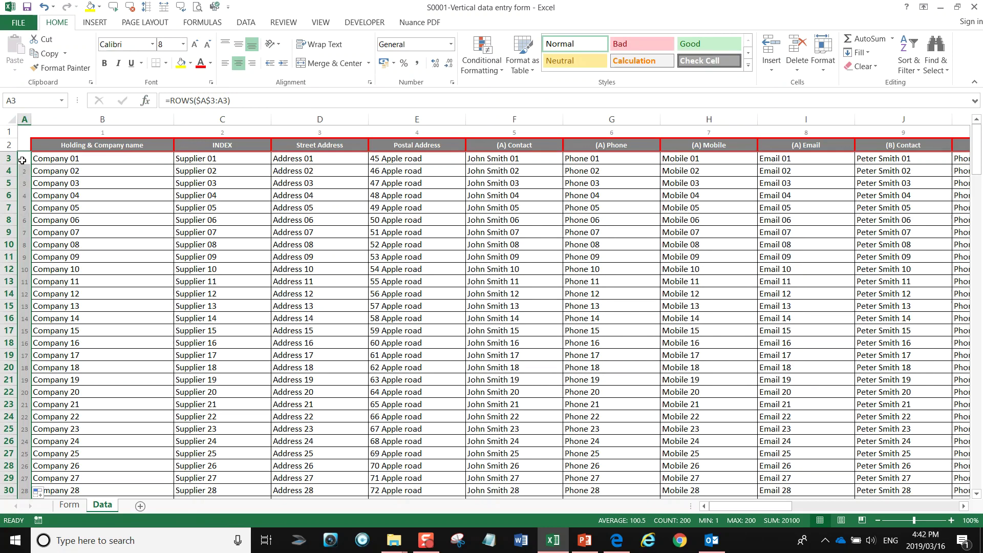
{"action": "left_click", "coordinate": [22, 160]}
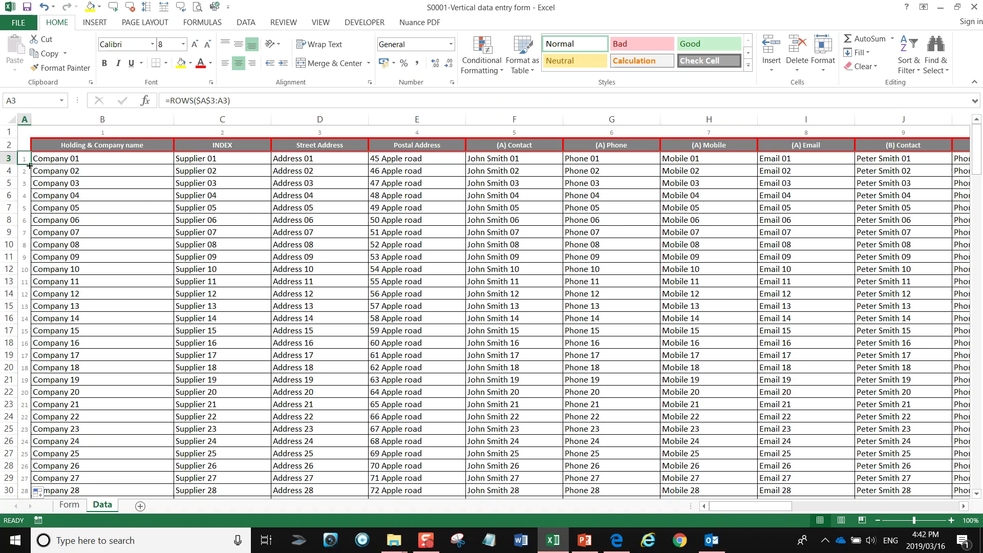
{"action": "double_click", "coordinate": [31, 164]}
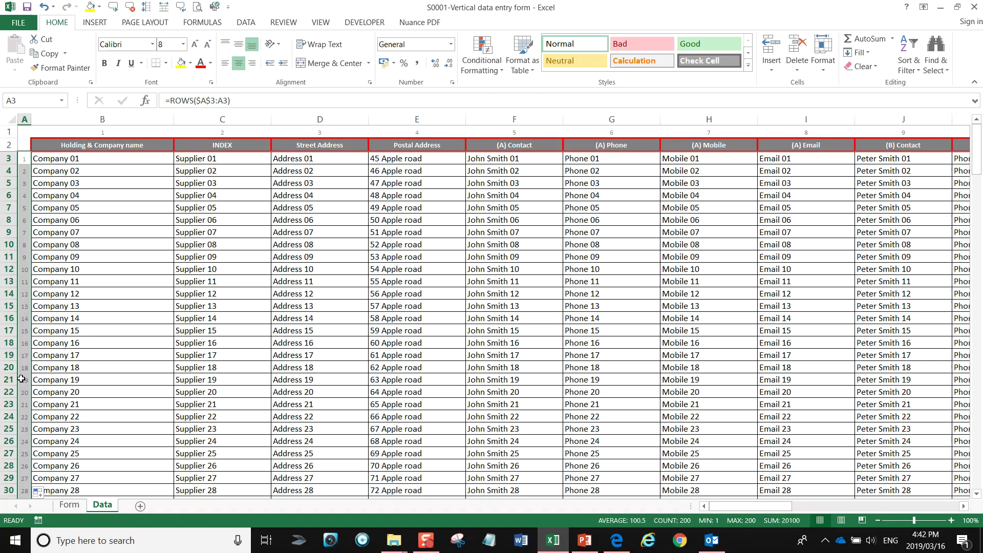
{"action": "left_click", "coordinate": [23, 342]}
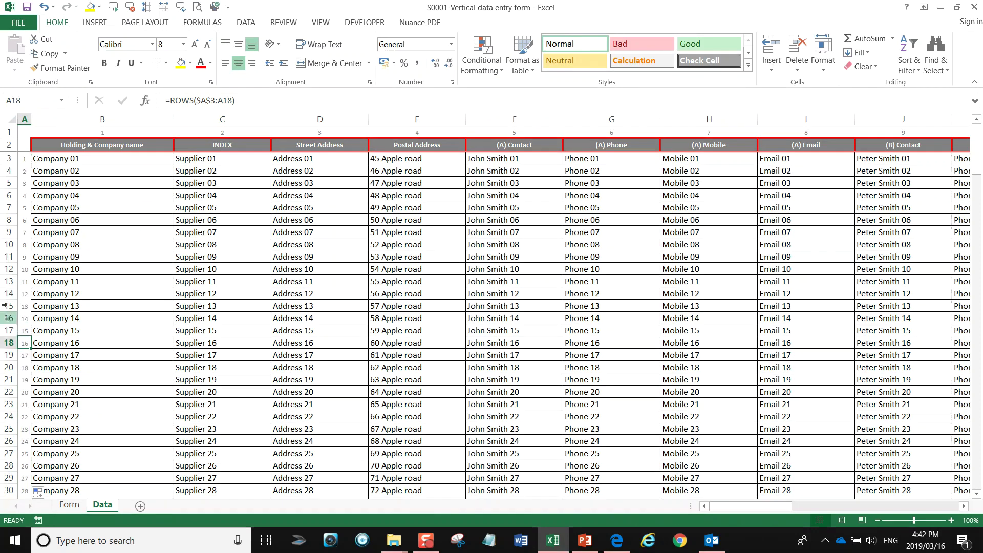
Insert a blank row above the Company 04 record at row 6, and undo the insertion
{"action": "left_click", "coordinate": [4, 196]}
{"action": "right_click", "coordinate": [6, 197]}
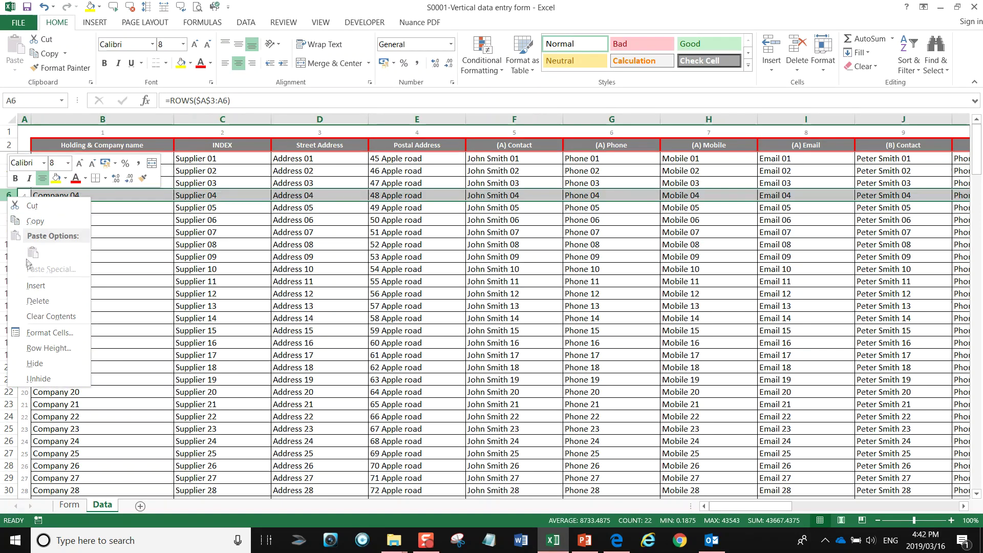
{"action": "left_click", "coordinate": [35, 285]}
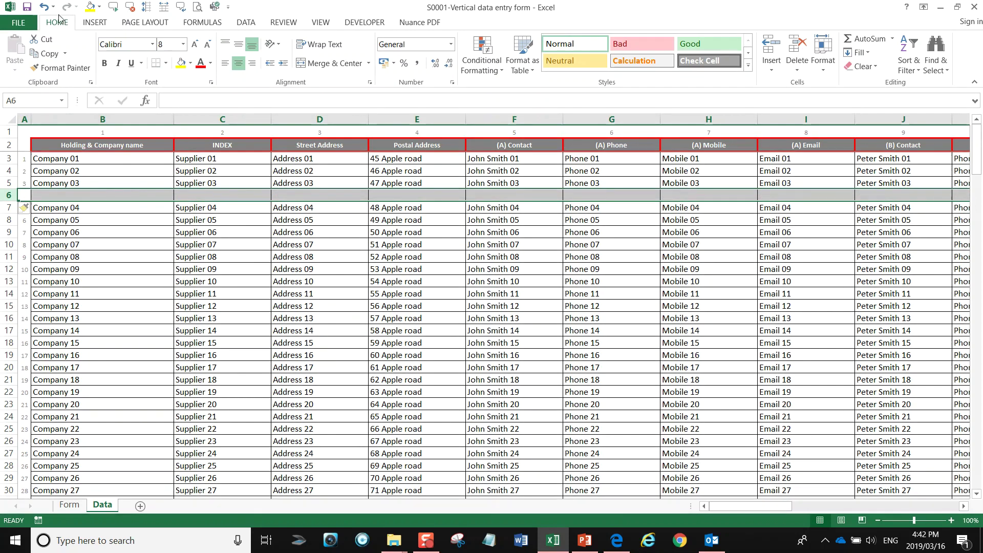
{"action": "left_click", "coordinate": [44, 7]}
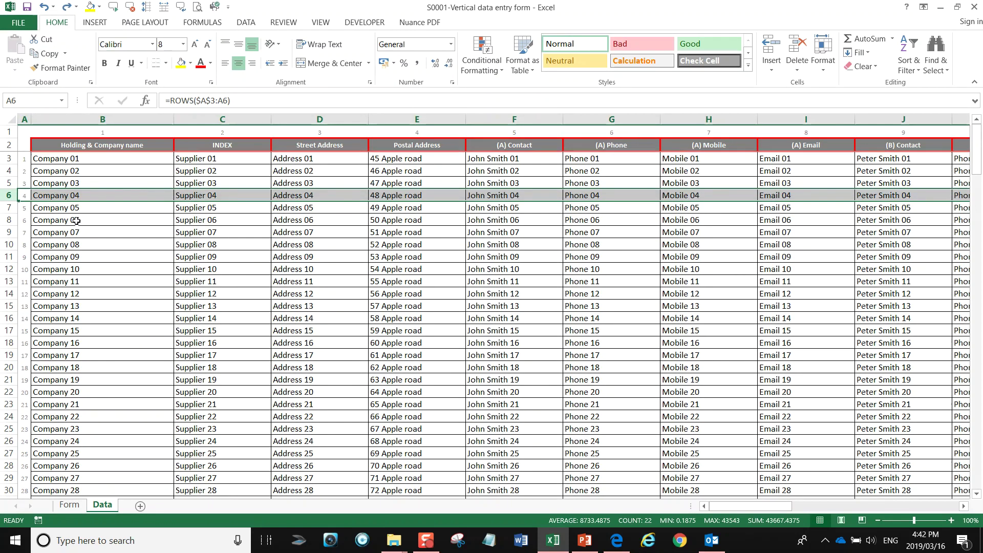
{"action": "left_click", "coordinate": [55, 244]}
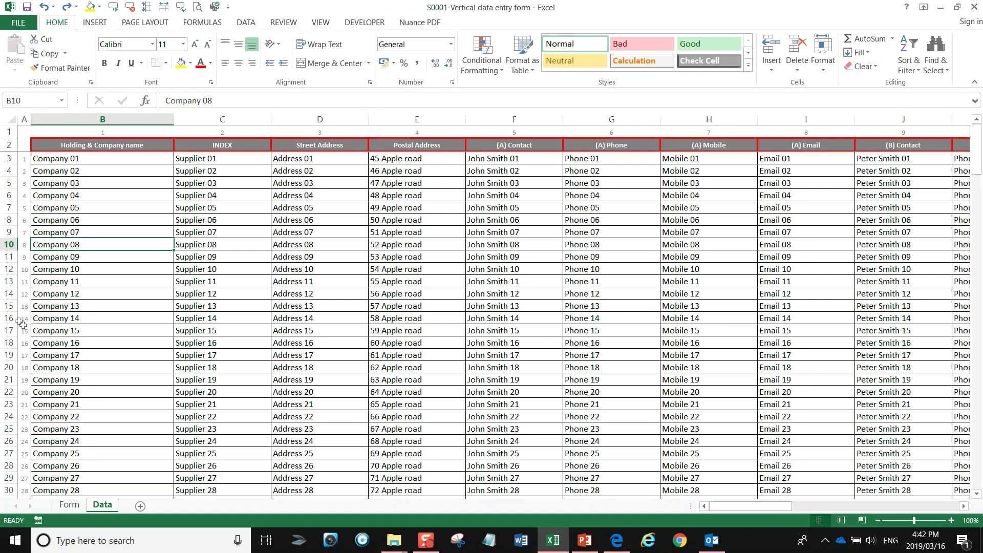
Examine the ROWS numbering for rows 15 and 11, the COLUMNS numbering for Street Address, and the data fields across row 18
{"action": "left_click", "coordinate": [6, 306]}
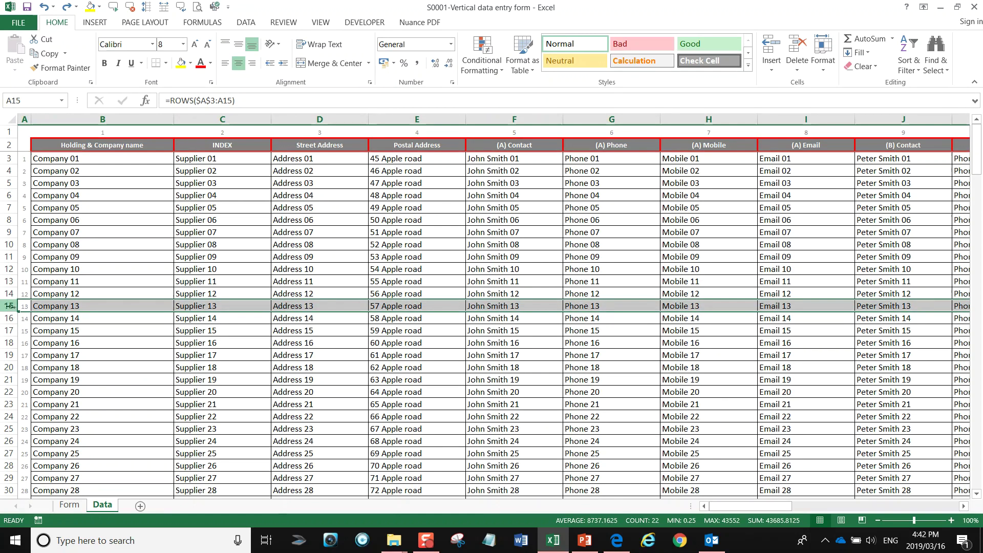
{"action": "left_click", "coordinate": [305, 118]}
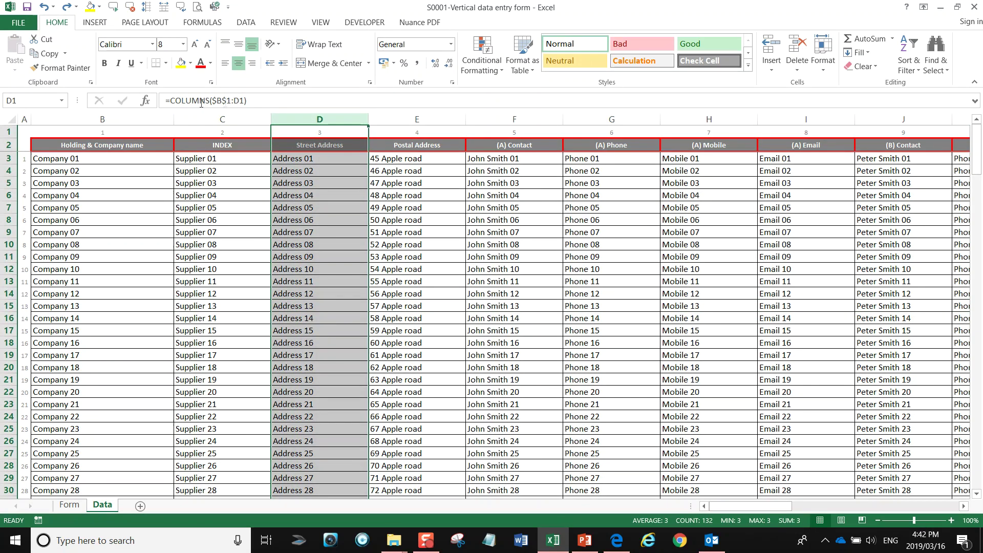
{"action": "left_click", "coordinate": [6, 256]}
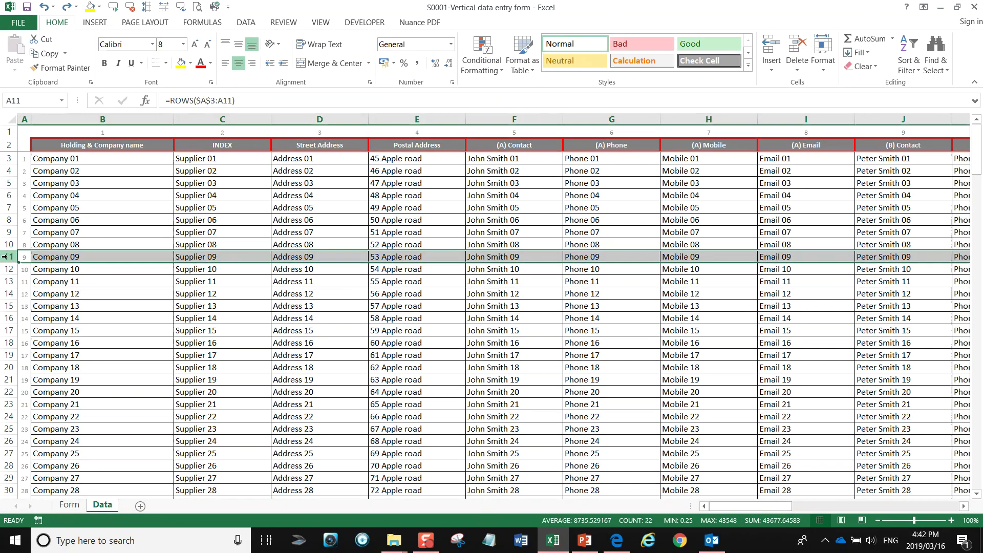
{"action": "left_click", "coordinate": [302, 344]}
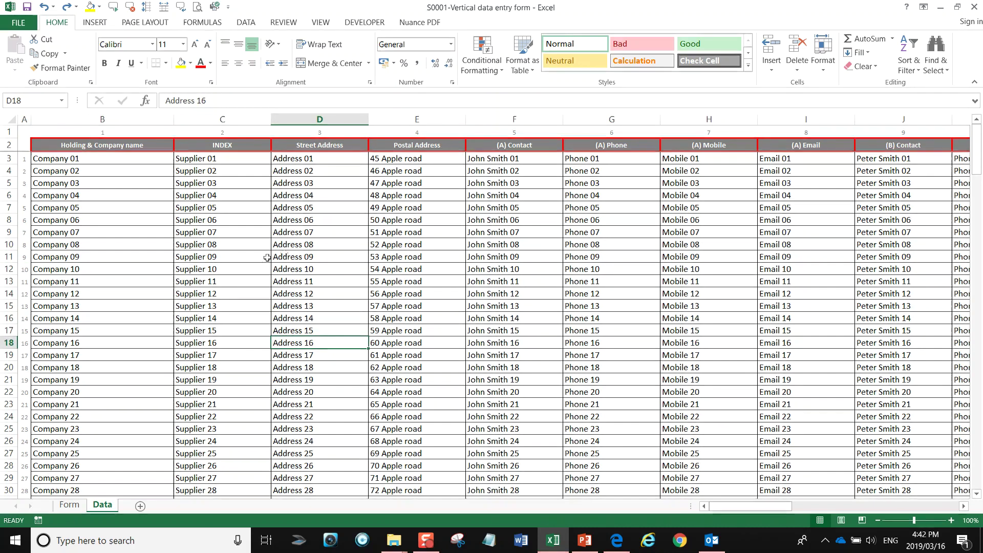
{"action": "key", "text": "Right"}
{"action": "key", "text": "Right"}
{"action": "key", "text": "Right"}
{"action": "key", "text": "Right"}
{"action": "key", "text": "Right"}
{"action": "key", "text": "Right"}
{"action": "key", "text": "Right"}
{"action": "key", "text": "Right"}
{"action": "key", "text": "Right"}
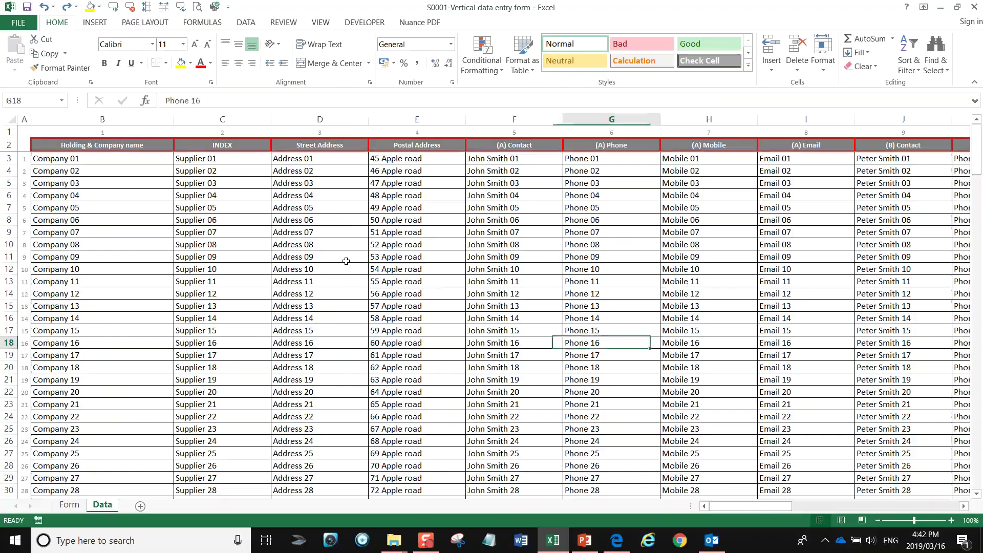
Examine the remaining data fields along row 18 through to the Notes column, and return to the start of the Data sheet
{"action": "key", "text": "Right"}
{"action": "key", "text": "Right"}
{"action": "key", "text": "Right"}
{"action": "key", "text": "Right"}
{"action": "key", "text": "Right"}
{"action": "key", "text": "Right"}
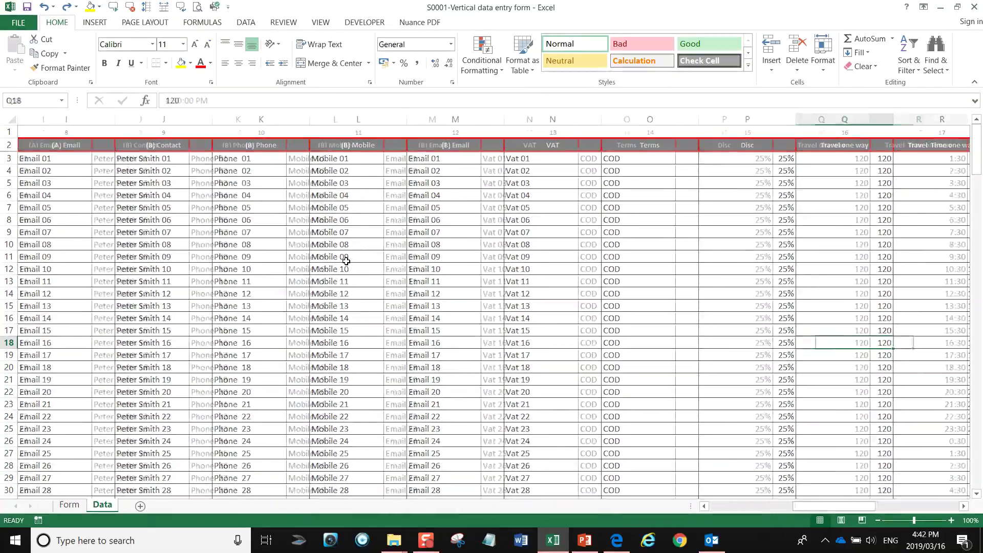
{"action": "key", "text": "Right"}
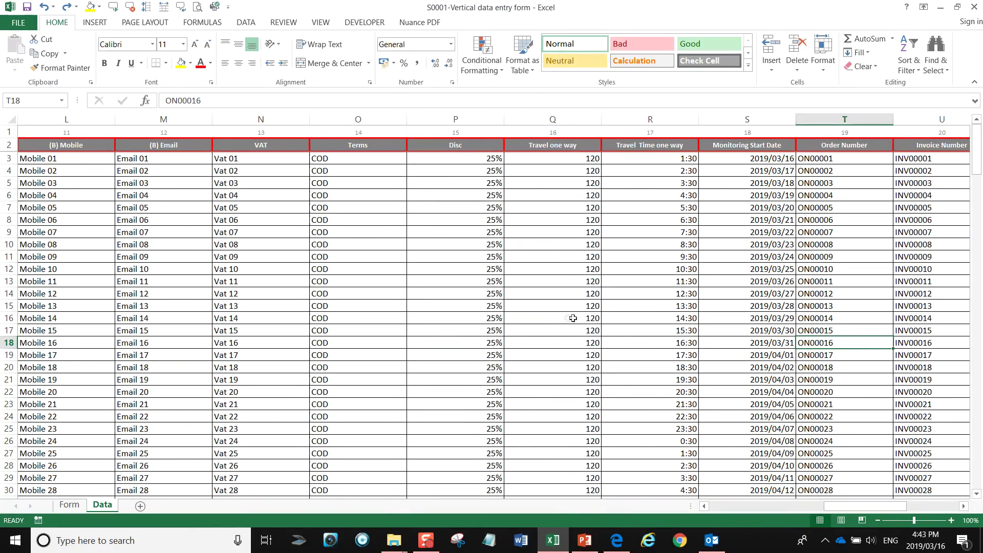
{"action": "key", "text": "Right"}
{"action": "key", "text": "Right"}
{"action": "key", "text": "Right"}
{"action": "key", "text": "Left"}
{"action": "key", "text": "Left"}
{"action": "key", "text": "Left"}
{"action": "key", "text": "Left"}
{"action": "key", "text": "Left"}
{"action": "key", "text": "Left"}
{"action": "key", "text": "Left"}
{"action": "key", "text": "Left"}
{"action": "key", "text": "Left"}
{"action": "key", "text": "Left"}
{"action": "key", "text": "Left"}
{"action": "key", "text": "Left"}
{"action": "key", "text": "Left"}
{"action": "key", "text": "Left"}
{"action": "key", "text": "Left"}
{"action": "key", "text": "Left"}
{"action": "key", "text": "Left"}
{"action": "key", "text": "Left"}
{"action": "key", "text": "Left"}
{"action": "key", "text": "Left"}
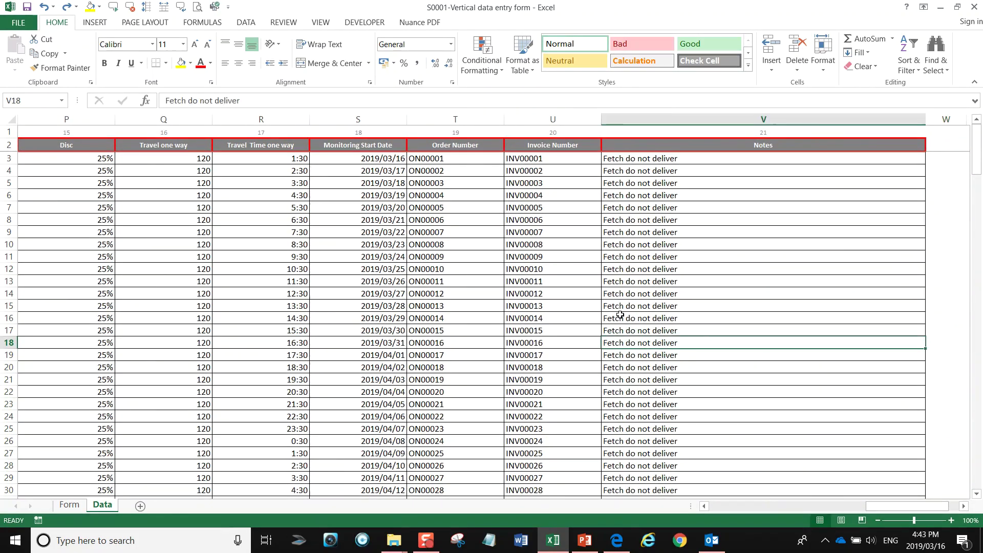
{"action": "key", "text": "Up"}
{"action": "key", "text": "Up"}
{"action": "key", "text": "Up"}
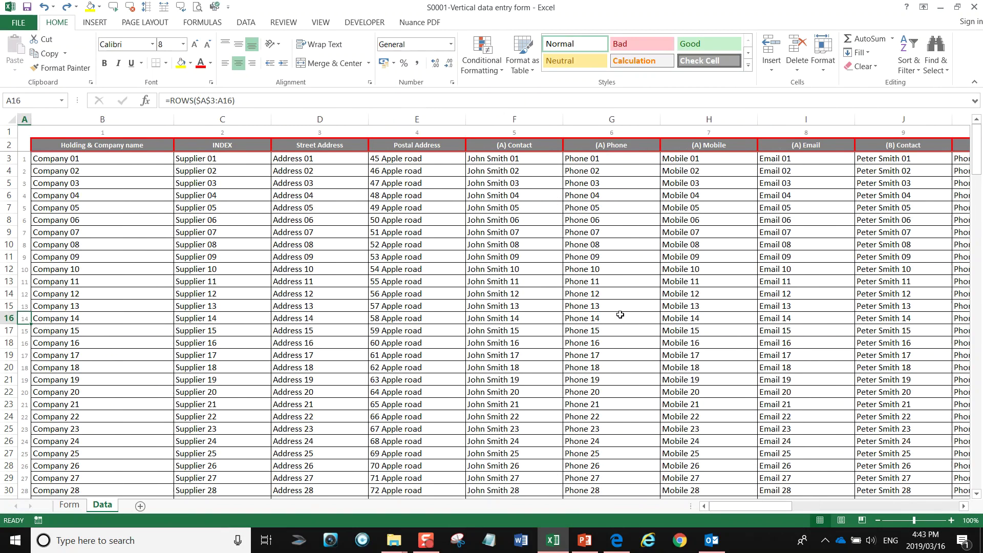
{"action": "key", "text": "ctrl+Home"}
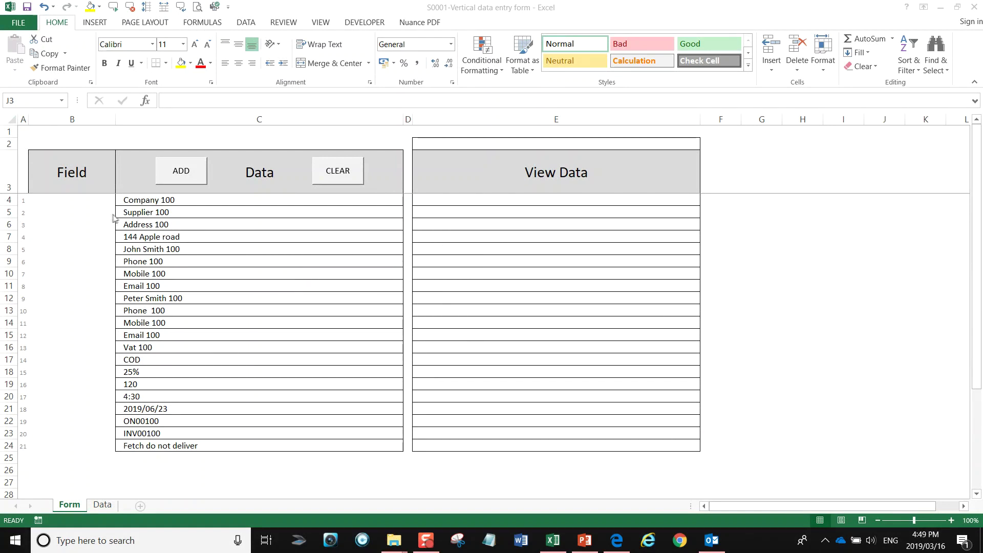
Examine the ROWS numbering formulas in cells A4, A5 and A10 and the whole of column A on the Form sheet
{"action": "left_click", "coordinate": [23, 200]}
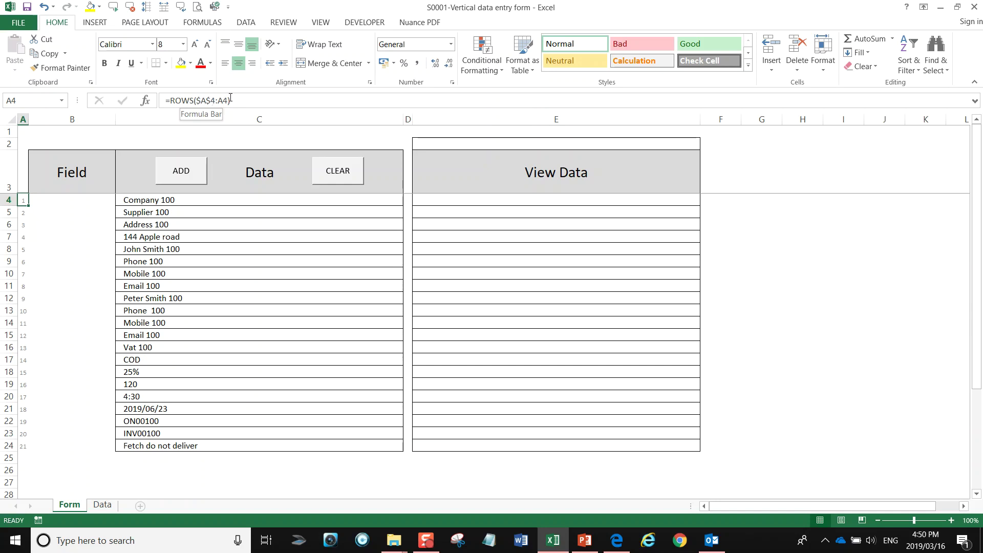
{"action": "left_click", "coordinate": [23, 211]}
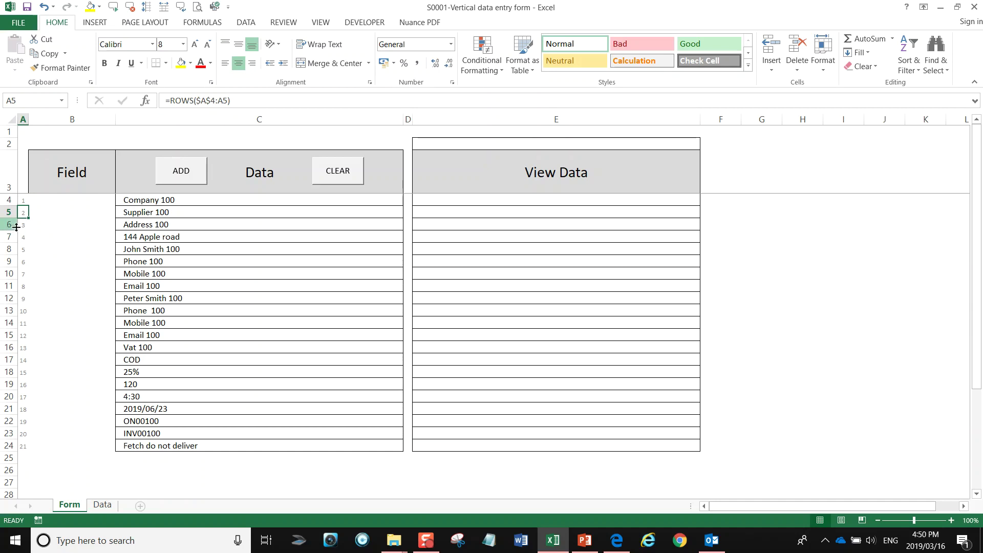
{"action": "left_click", "coordinate": [24, 272]}
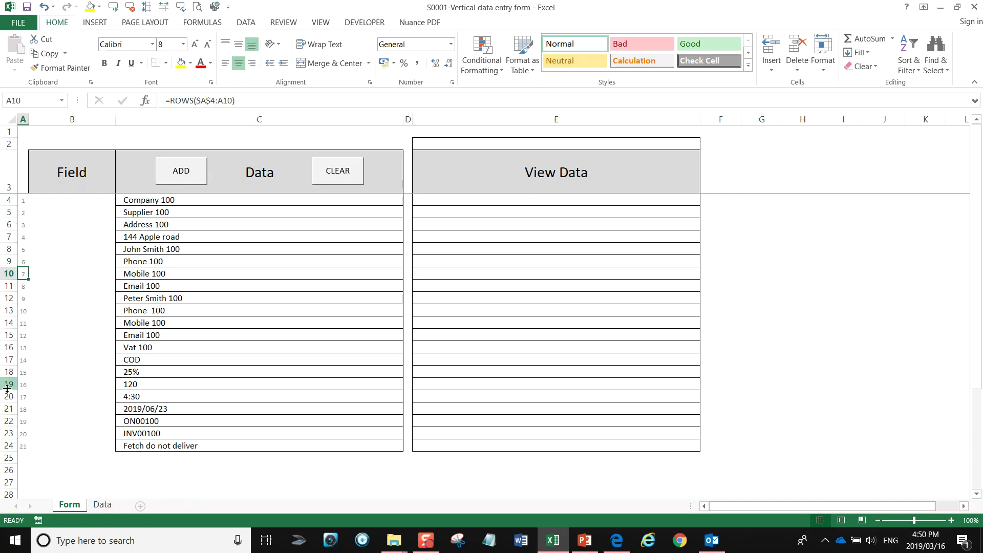
{"action": "left_click", "coordinate": [24, 119]}
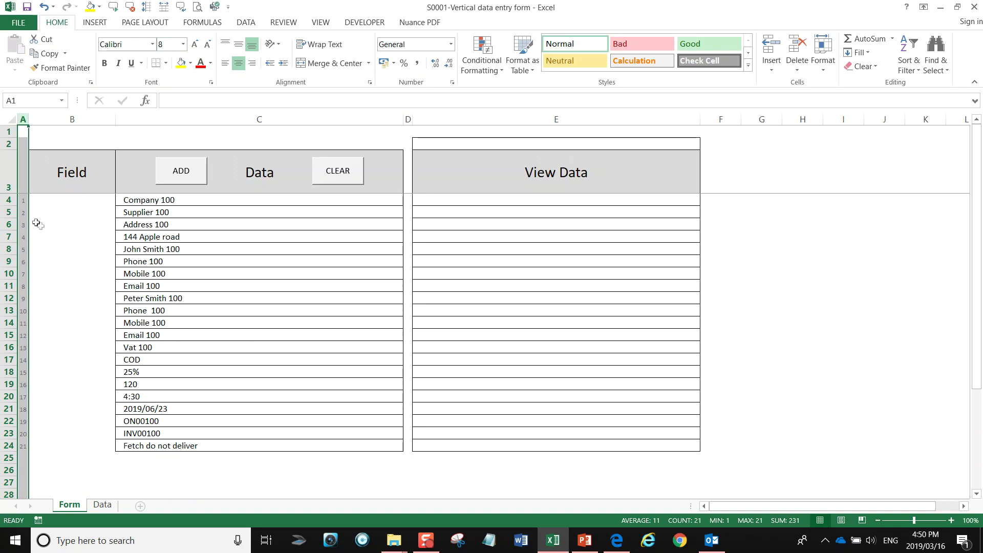
{"action": "left_click", "coordinate": [47, 237]}
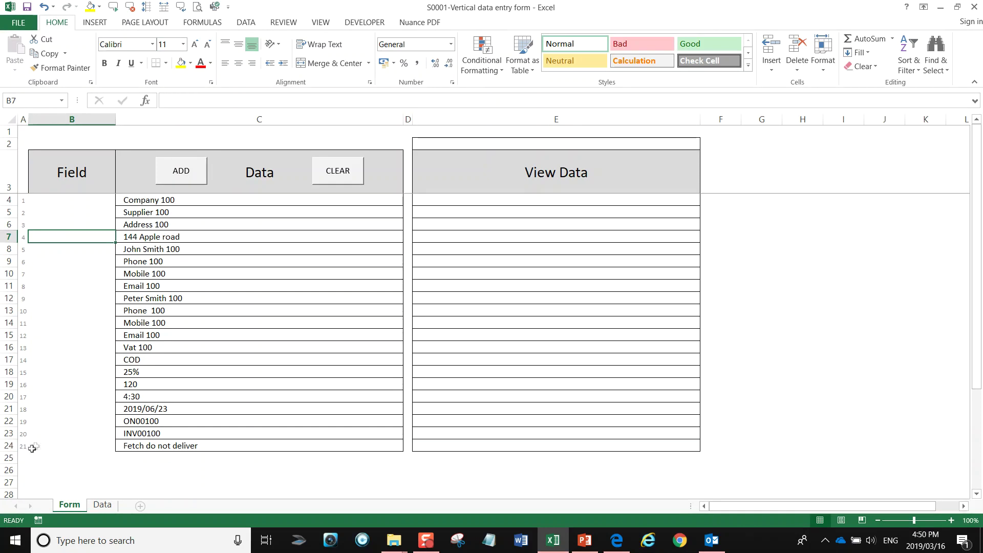
Compare the Form sheet's row numbering with the COLUMNS number above the Notes heading in V1 of the Data sheet
{"action": "left_click", "coordinate": [102, 504]}
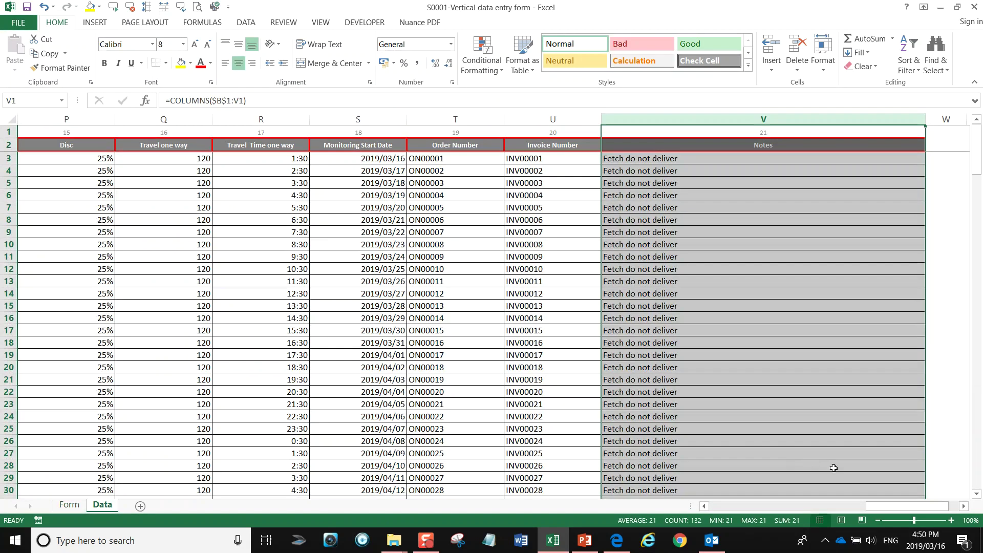
{"action": "left_click", "coordinate": [813, 295]}
{"action": "left_click", "coordinate": [710, 130]}
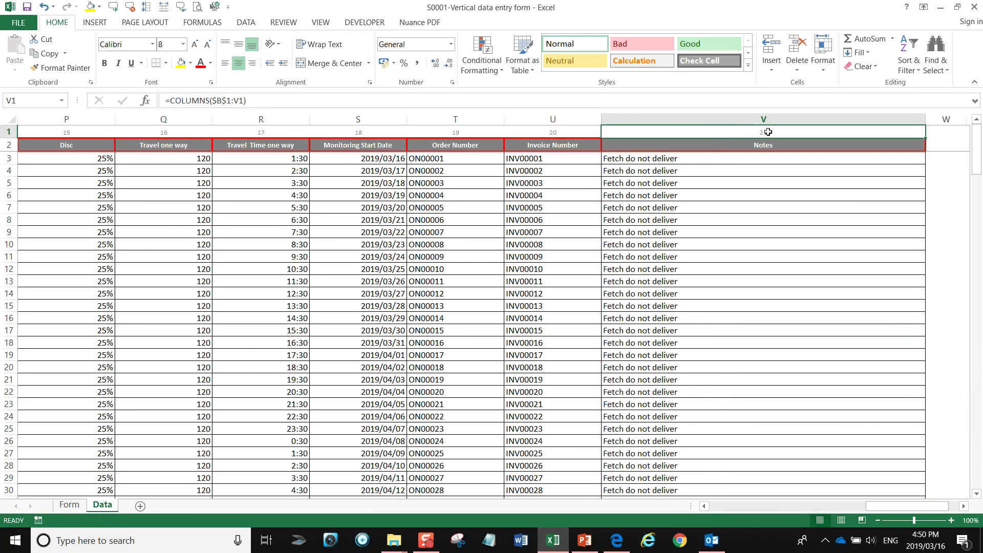
{"action": "left_click", "coordinate": [69, 504]}
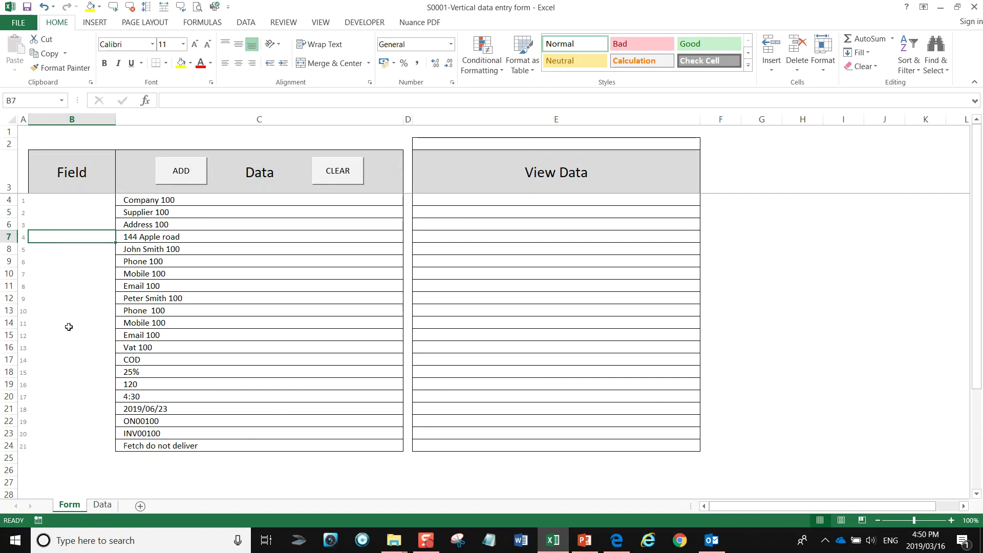
{"action": "left_click", "coordinate": [102, 505]}
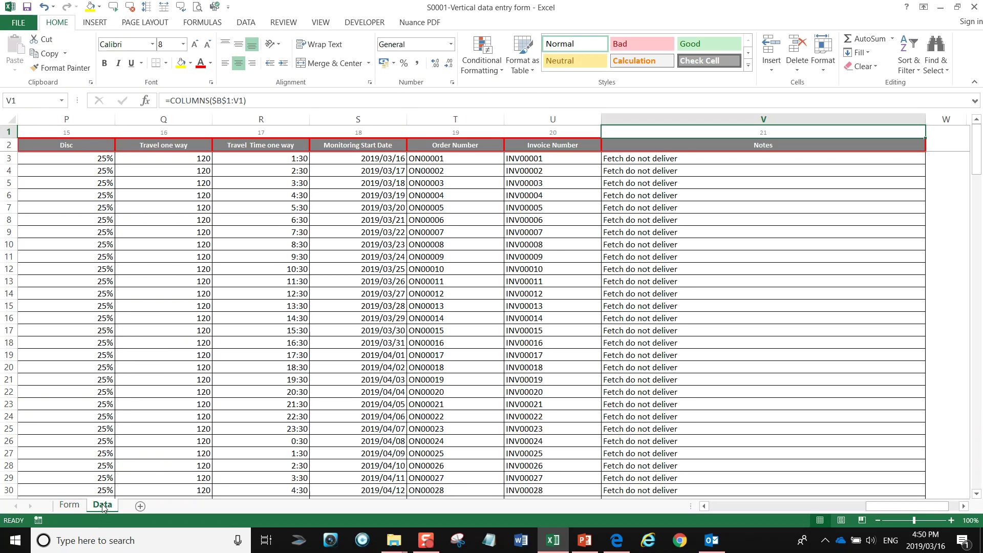
{"action": "left_click", "coordinate": [69, 505]}
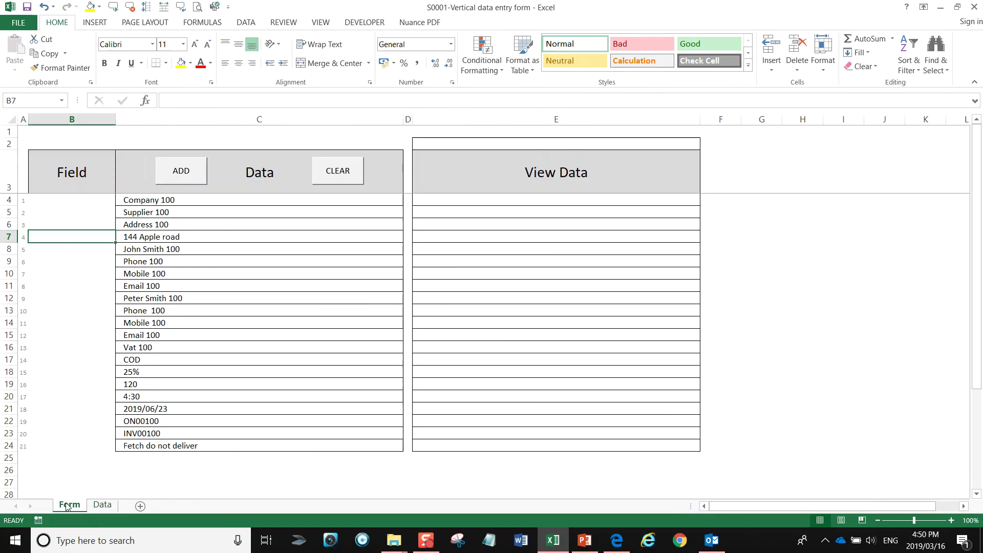
Select B4:B24 under Field on the Form sheet and start a TRANSPOSE function with its arguments dialog open
{"action": "left_click", "coordinate": [59, 199]}
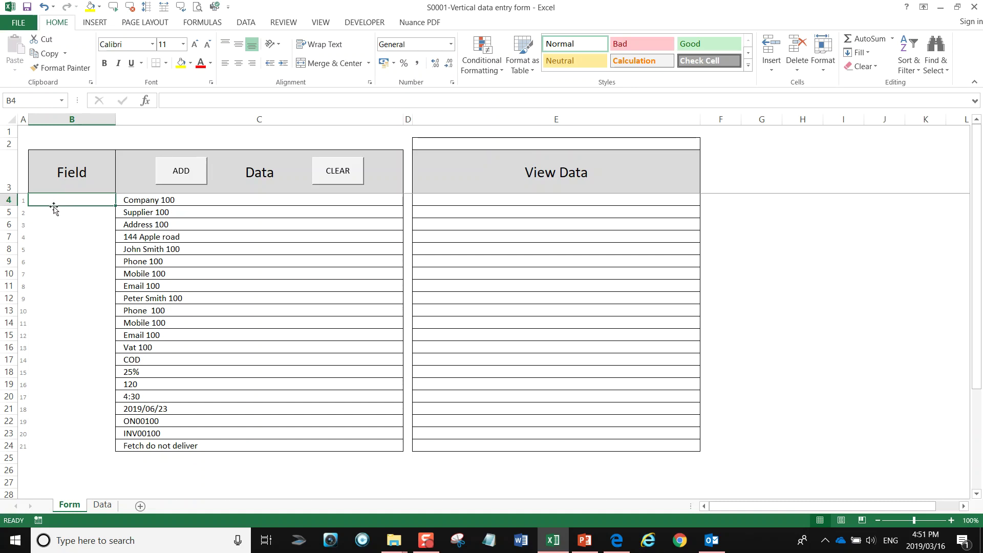
{"action": "mouse_move", "coordinate": [52, 200]}
{"action": "left_mouse_down"}
{"action": "mouse_move", "coordinate": [76, 275]}
{"action": "mouse_move", "coordinate": [106, 448]}
{"action": "left_mouse_up"}
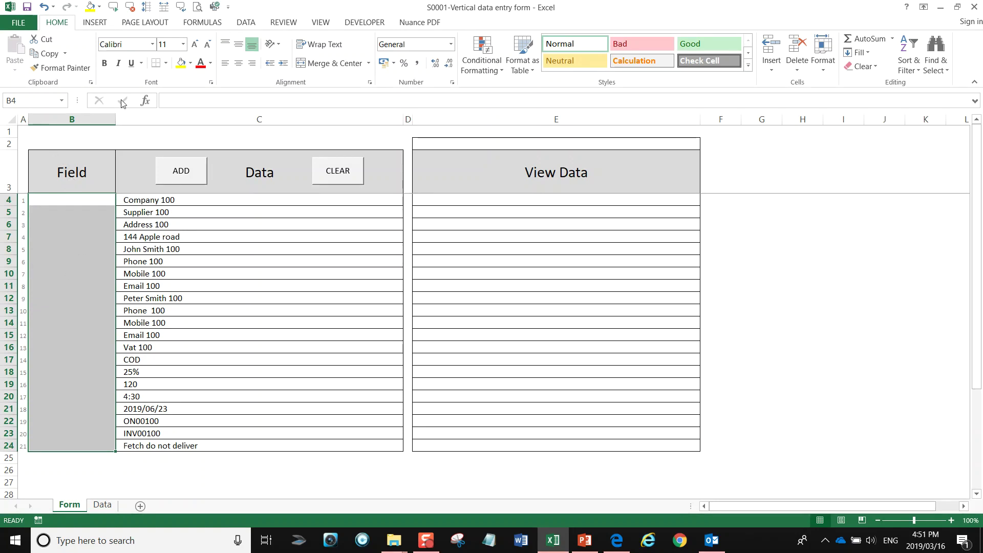
{"action": "left_click", "coordinate": [171, 101]}
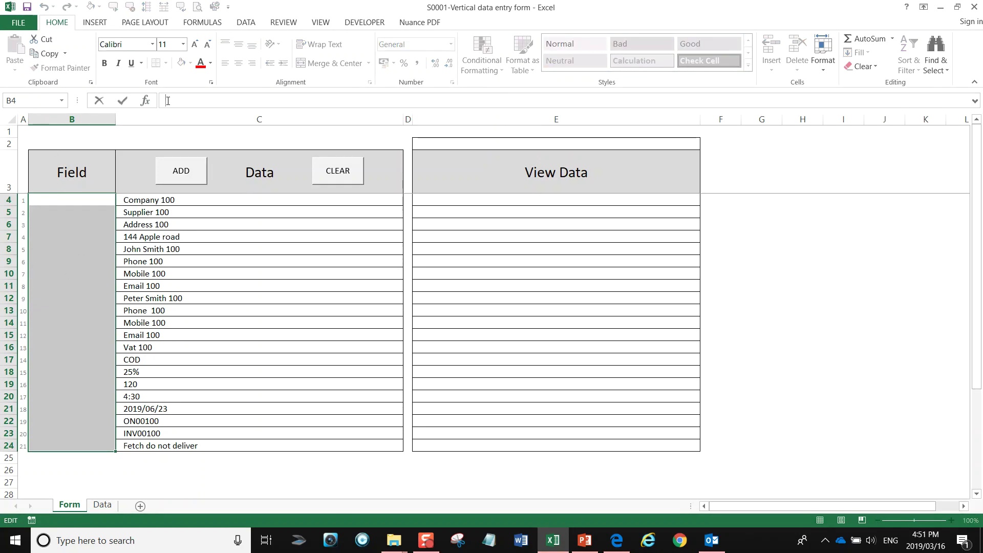
{"action": "type", "text": "=tra"}
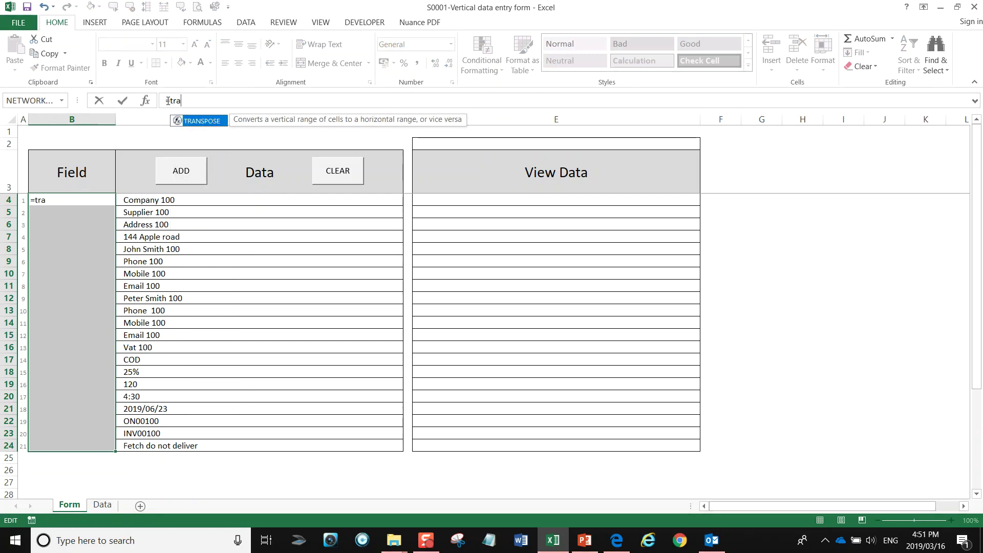
{"action": "key", "text": "Tab"}
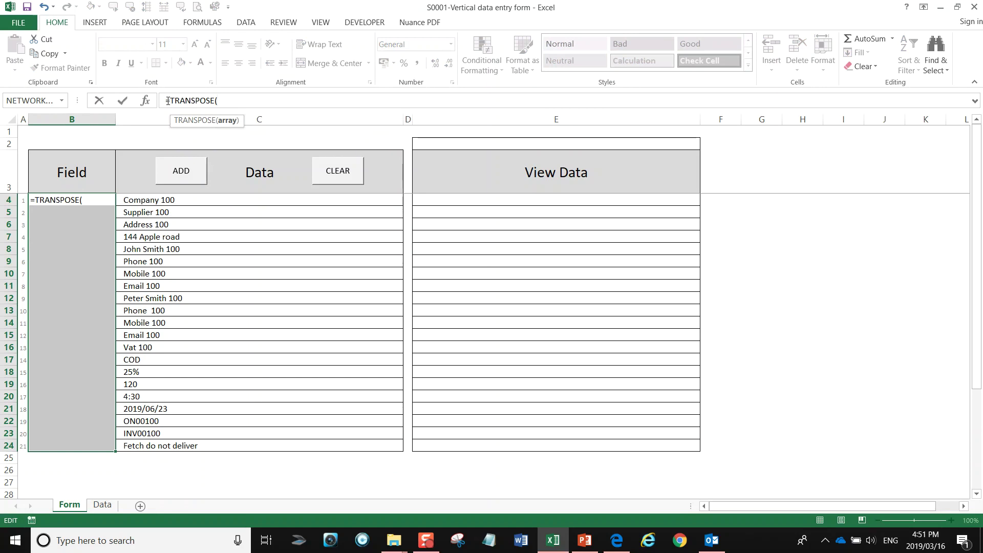
{"action": "key", "text": "ctrl+a"}
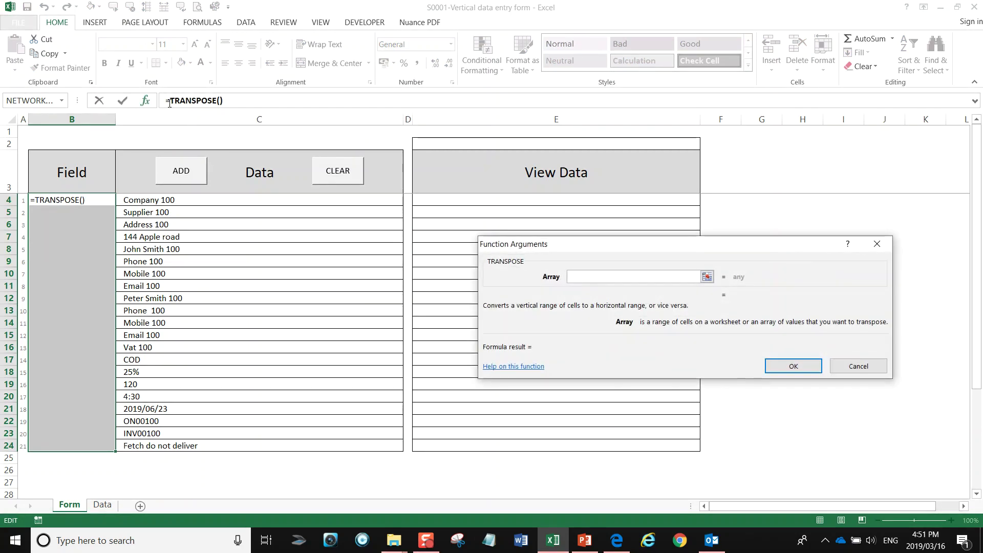
Set the Array argument to the Data sheet headings B2:V2 and enter =TRANSPOSE(Data!B2:V2) as an array formula across B4:B24
{"action": "left_click", "coordinate": [707, 277]}
{"action": "left_click", "coordinate": [102, 505]}
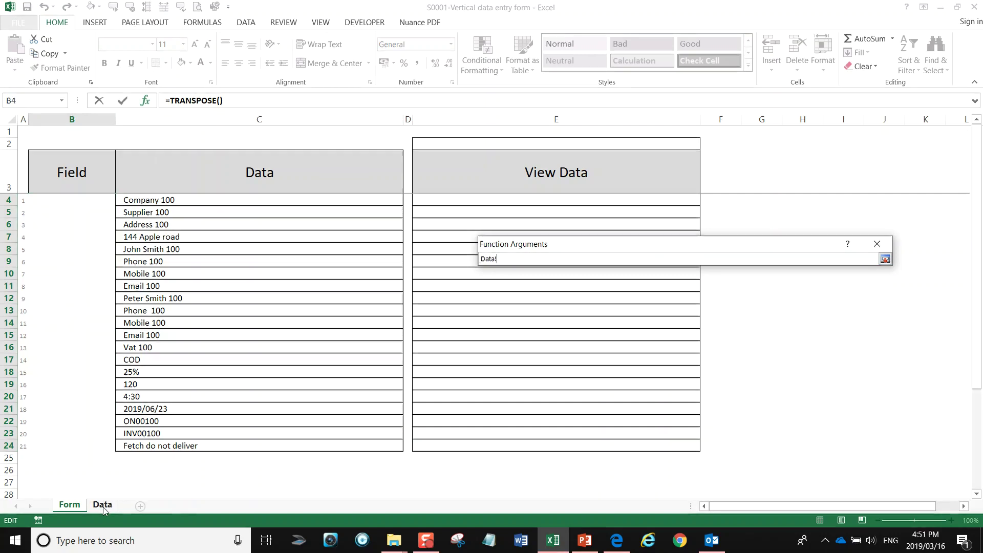
{"action": "left_click_drag", "start_coordinate": [892, 506], "coordinate": [729, 506]}
{"action": "left_click_drag", "start_coordinate": [136, 146], "coordinate": [879, 145]}
{"action": "left_click", "coordinate": [816, 369]}
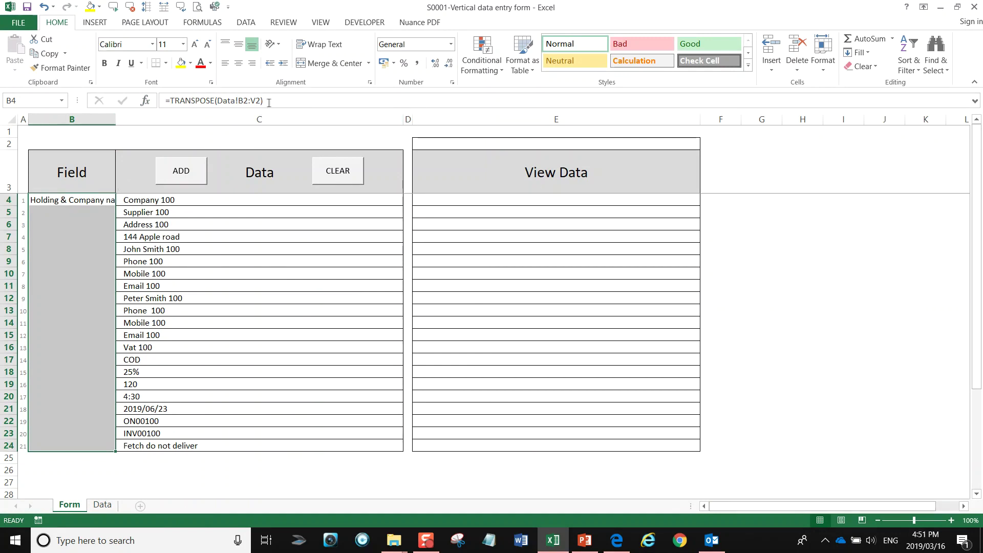
{"action": "left_click_drag", "start_coordinate": [270, 99], "coordinate": [162, 98]}
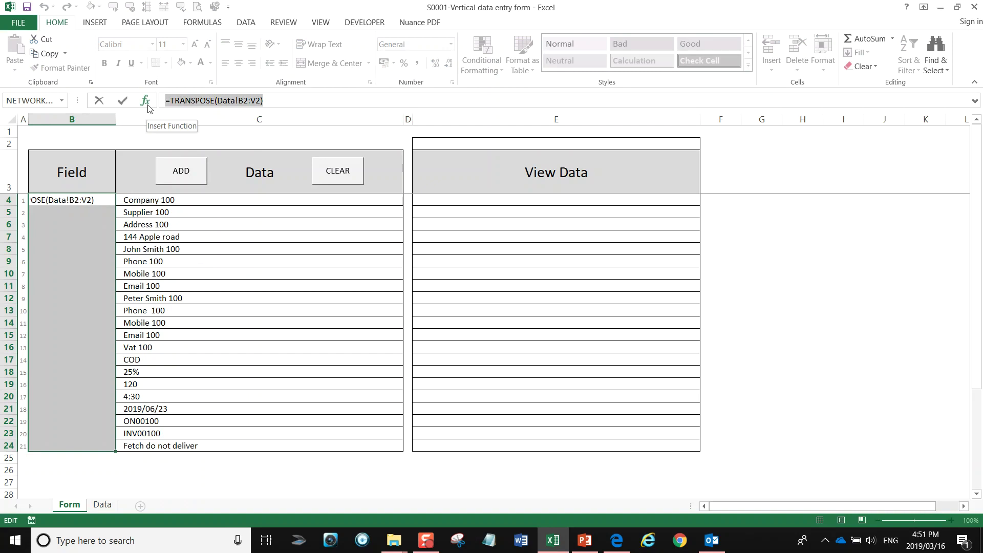
{"action": "key", "text": "ctrl+shift+Return"}
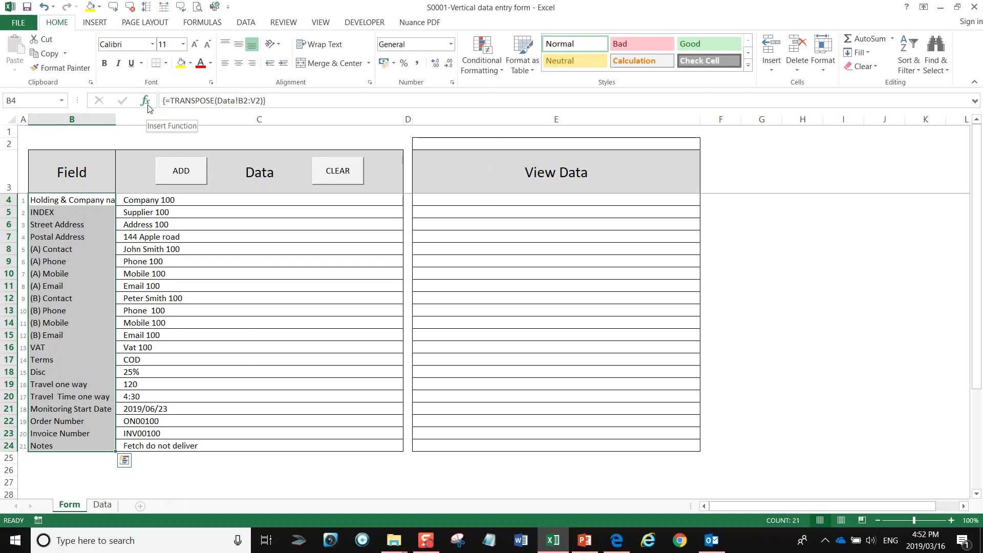
Right-align the field names in B4:B24 and widen column B to fit Holding & Company name
{"action": "left_click", "coordinate": [253, 64]}
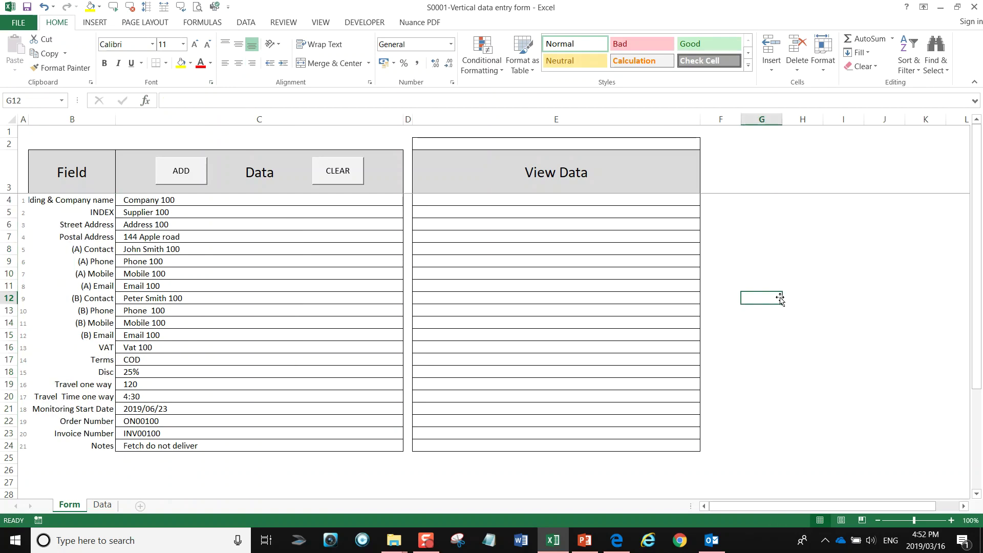
{"action": "left_click_drag", "start_coordinate": [116, 120], "coordinate": [131, 120]}
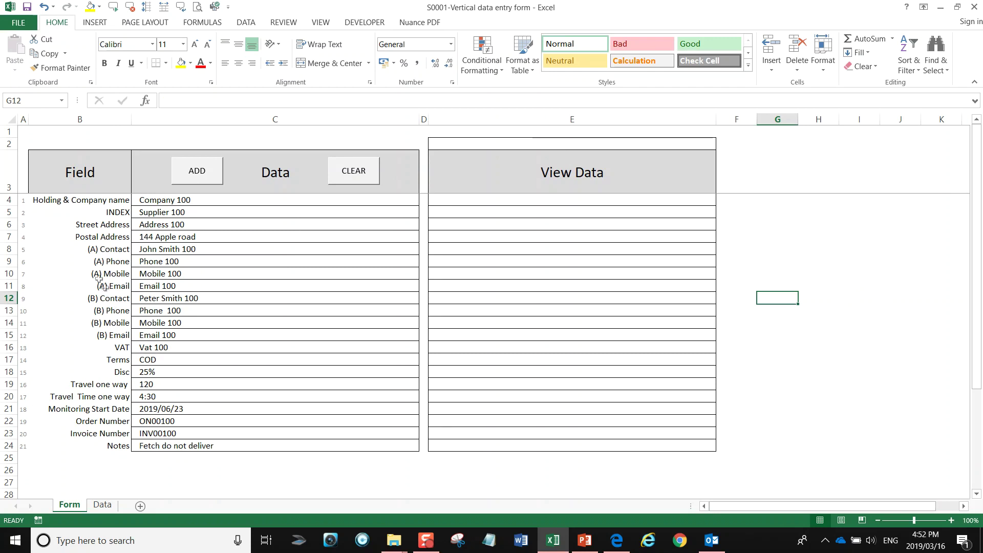
Examine the TRANSPOSE array formula in several cells of the Field column
{"action": "left_click", "coordinate": [92, 249]}
{"action": "left_click", "coordinate": [97, 320]}
{"action": "left_click", "coordinate": [76, 240]}
{"action": "left_click", "coordinate": [73, 331]}
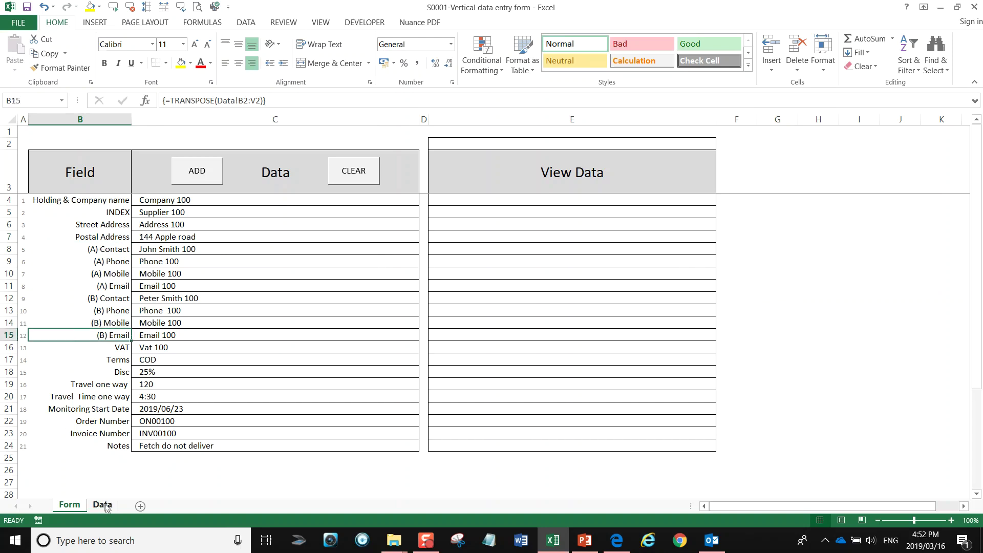
Change the INDEX heading in C2 of the Data sheet to INDEXXXXXX and check the matching field name on the Form sheet
{"action": "left_click", "coordinate": [102, 504]}
{"action": "left_click_drag", "start_coordinate": [906, 507], "coordinate": [749, 506]}
{"action": "left_click", "coordinate": [148, 146]}
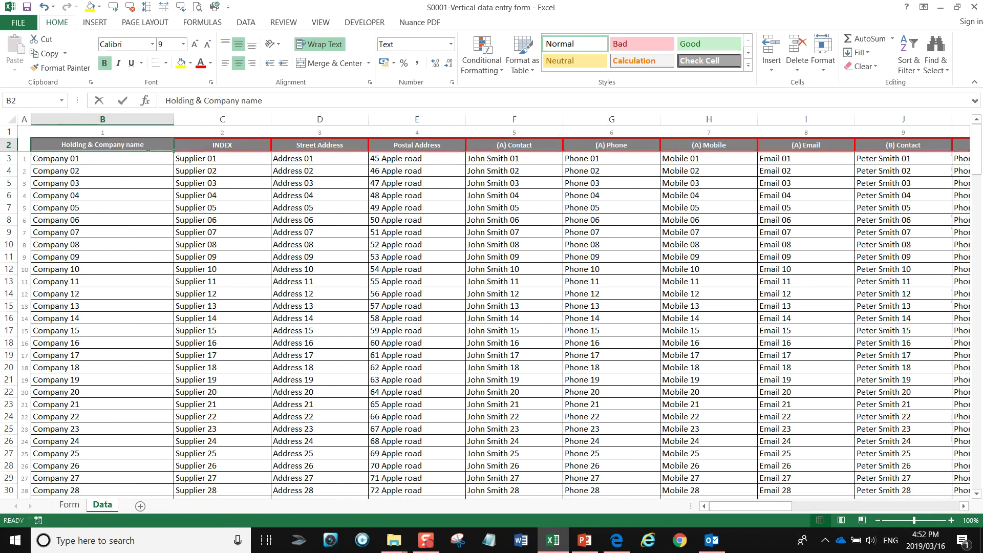
{"action": "key", "text": "F2"}
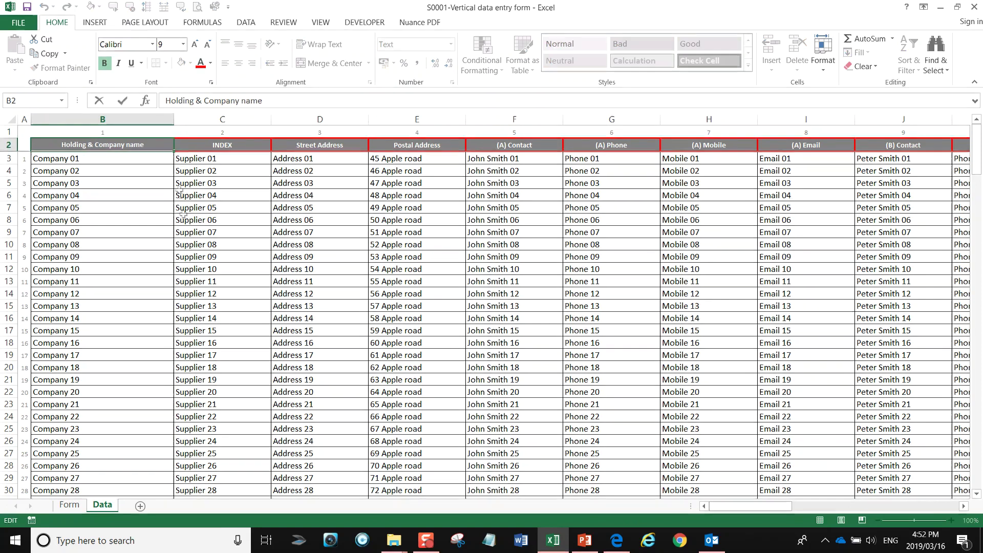
{"action": "left_click", "coordinate": [248, 148]}
{"action": "key", "text": "F2"}
{"action": "left_click", "coordinate": [201, 106]}
{"action": "type", "text": "XXXXX"}
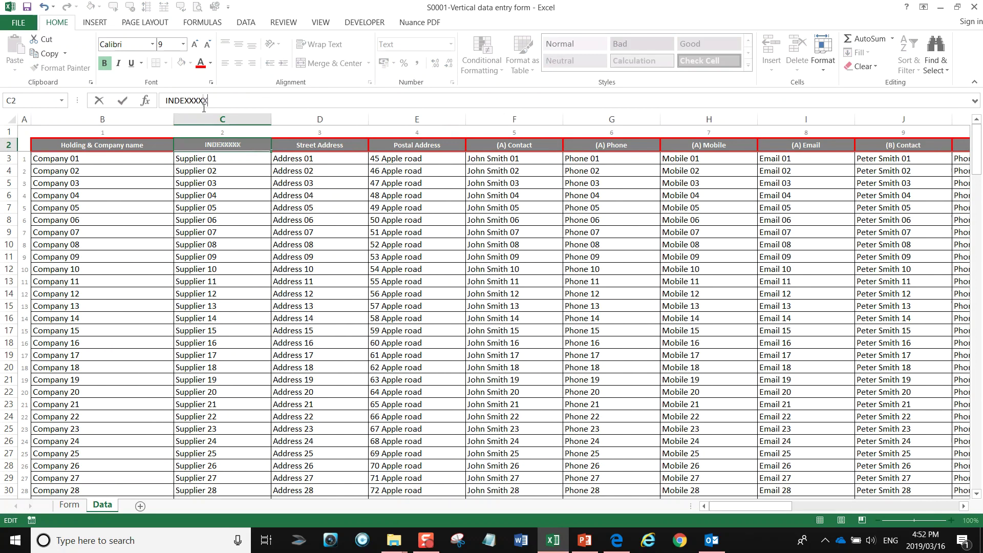
{"action": "key", "text": "Return"}
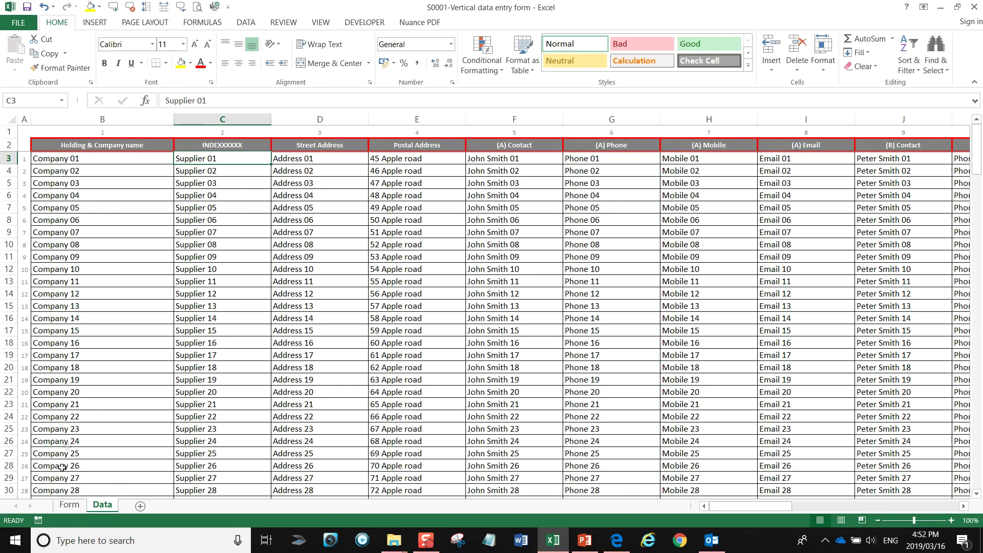
{"action": "left_click", "coordinate": [70, 505]}
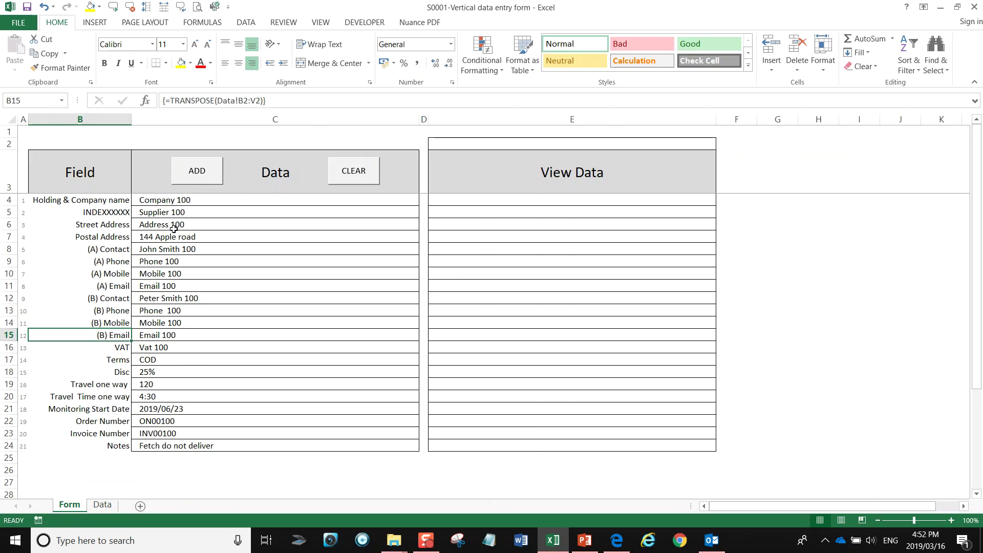
Restore the heading in C2 of the Data sheet to INDEX and return to the Form sheet
{"action": "left_click", "coordinate": [102, 505]}
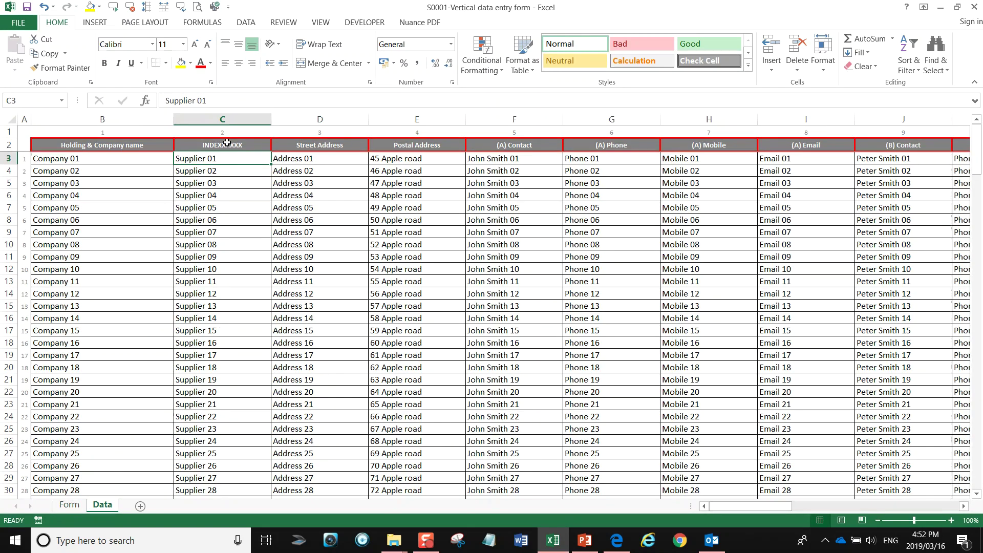
{"action": "double_click", "coordinate": [244, 145]}
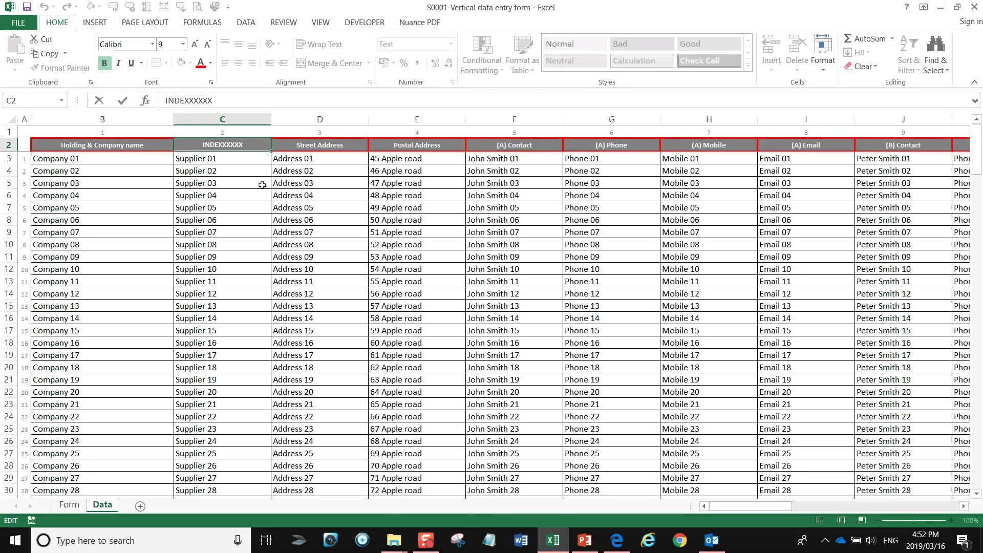
{"action": "key", "text": "BackSpace"}
{"action": "key", "text": "BackSpace"}
{"action": "key", "text": "BackSpace"}
{"action": "key", "text": "BackSpace"}
{"action": "key", "text": "BackSpace"}
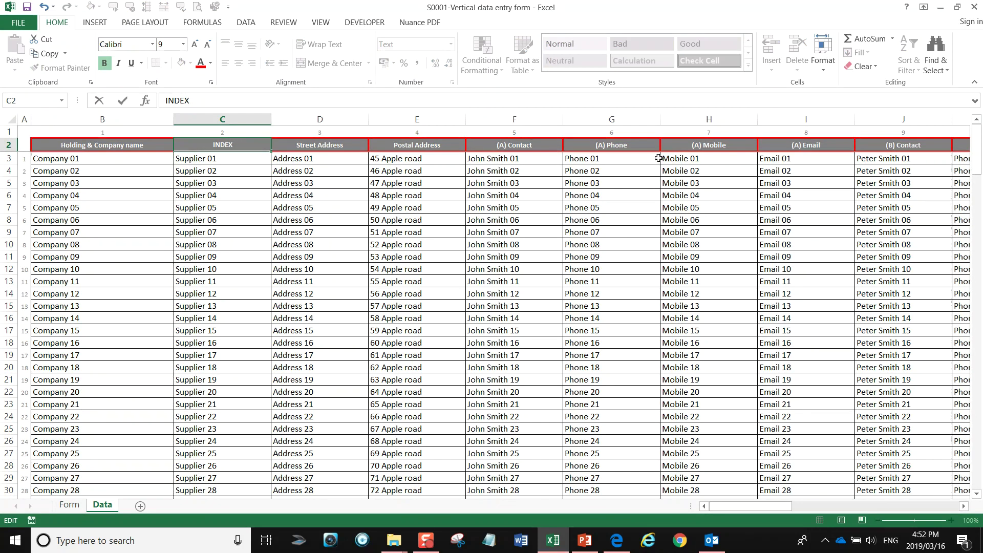
{"action": "left_click", "coordinate": [70, 506]}
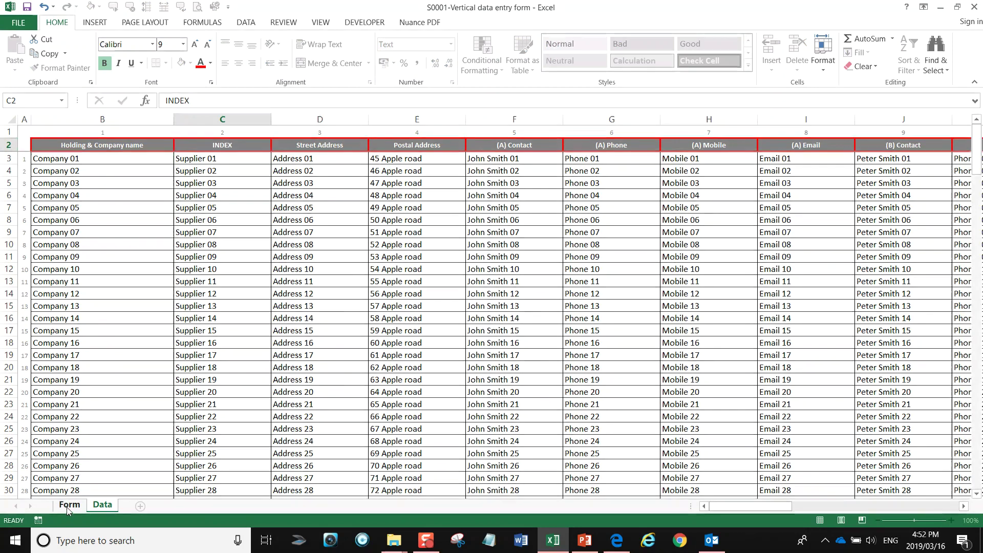
Examine the TRANSPOSE formula down the Field column and compare the form's fields and C4:C24 entries with the Data sheet
{"action": "left_click", "coordinate": [97, 309]}
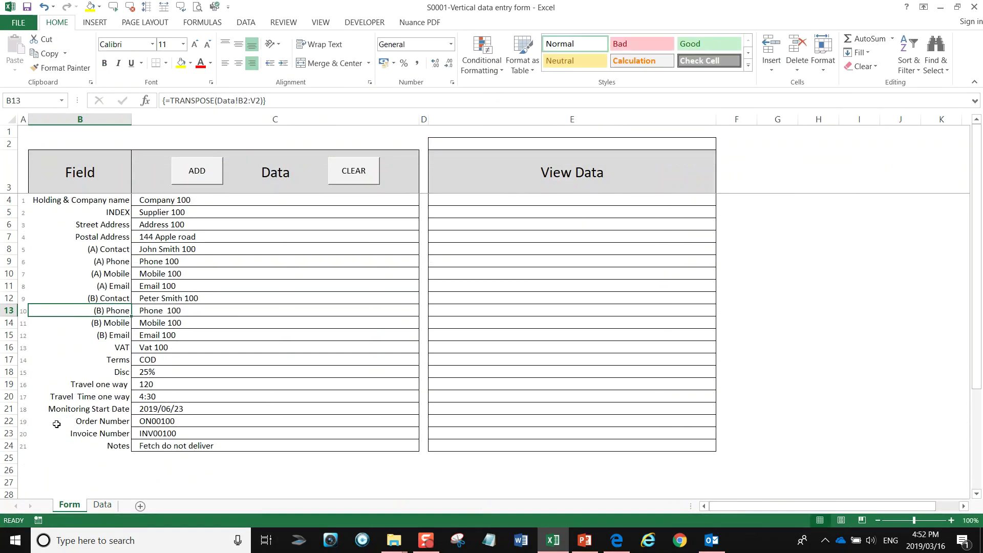
{"action": "left_click", "coordinate": [83, 252]}
{"action": "left_click", "coordinate": [89, 205]}
{"action": "key", "text": "Down"}
{"action": "key", "text": "Down"}
{"action": "key", "text": "Down"}
{"action": "key", "text": "Down"}
{"action": "key", "text": "Down"}
{"action": "key", "text": "Down"}
{"action": "key", "text": "Down"}
{"action": "key", "text": "Down"}
{"action": "key", "text": "Down"}
{"action": "key", "text": "Down"}
{"action": "key", "text": "Down"}
{"action": "key", "text": "Down"}
{"action": "key", "text": "Down"}
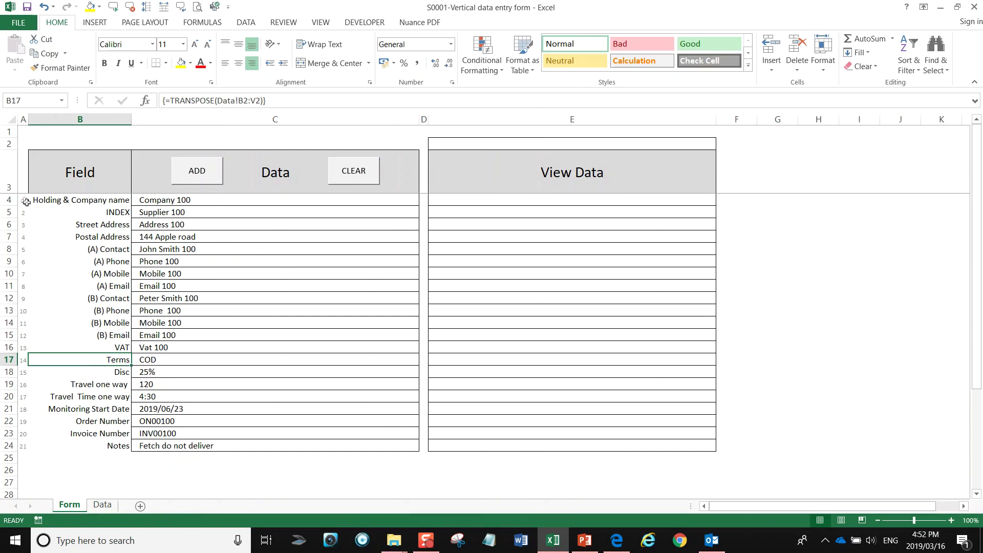
{"action": "left_click", "coordinate": [23, 200]}
{"action": "left_click", "coordinate": [80, 199]}
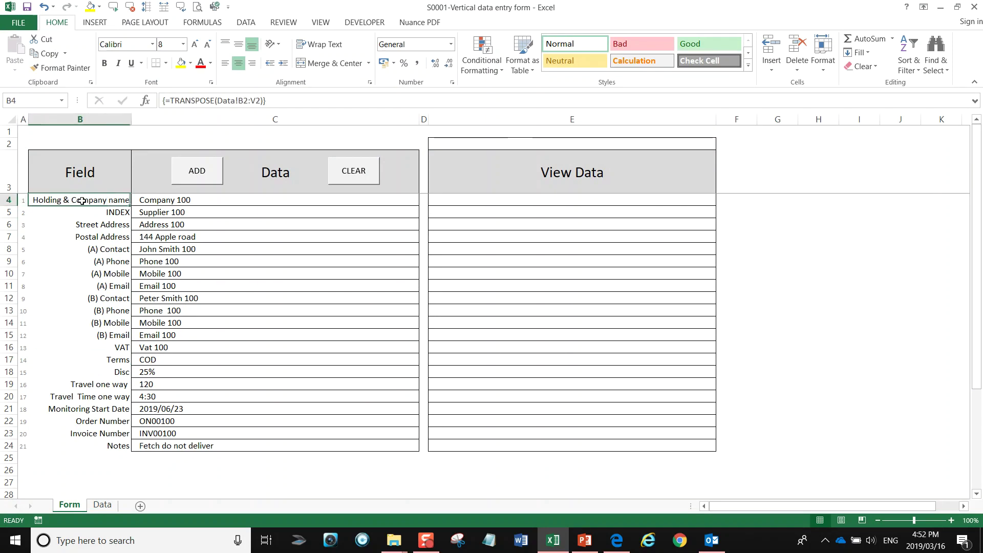
{"action": "key", "text": "Down"}
{"action": "key", "text": "Down"}
{"action": "key", "text": "Down"}
{"action": "key", "text": "Down"}
{"action": "key", "text": "Down"}
{"action": "key", "text": "Down"}
{"action": "key", "text": "Down"}
{"action": "key", "text": "Down"}
{"action": "key", "text": "Down"}
{"action": "key", "text": "Down"}
{"action": "key", "text": "Down"}
{"action": "key", "text": "Down"}
{"action": "key", "text": "Down"}
{"action": "key", "text": "Down"}
{"action": "key", "text": "Down"}
{"action": "key", "text": "Down"}
{"action": "key", "text": "Down"}
{"action": "key", "text": "Down"}
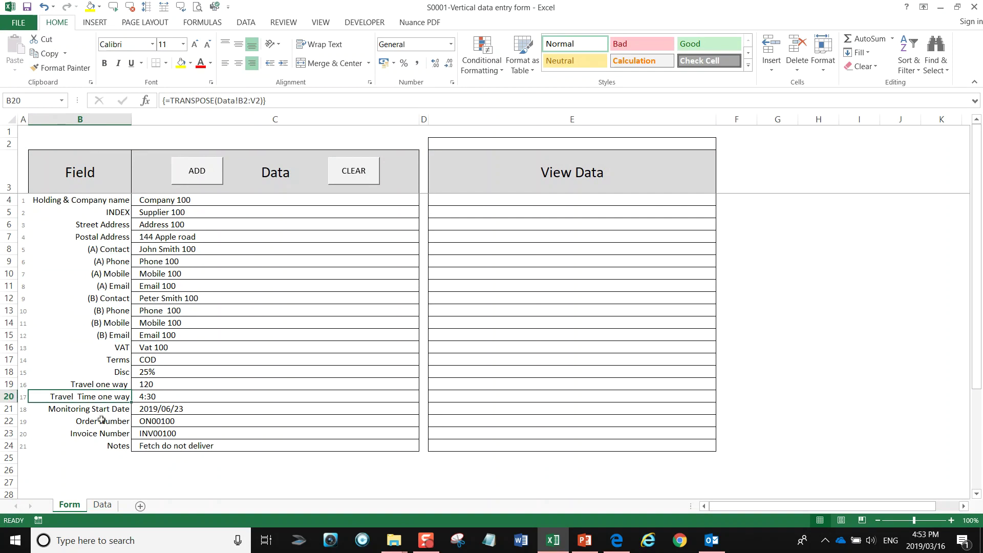
{"action": "left_click_drag", "start_coordinate": [159, 199], "coordinate": [215, 436]}
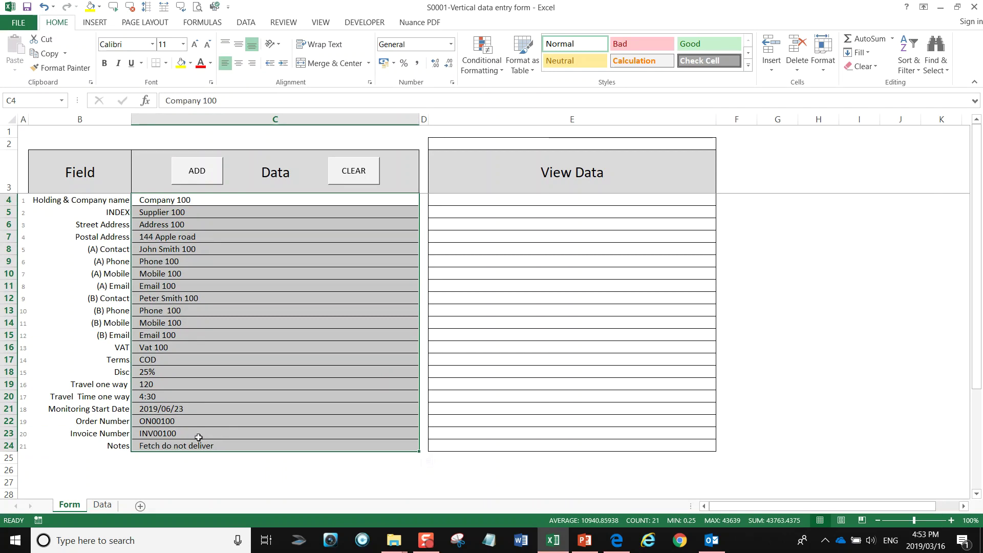
{"action": "left_click", "coordinate": [159, 485]}
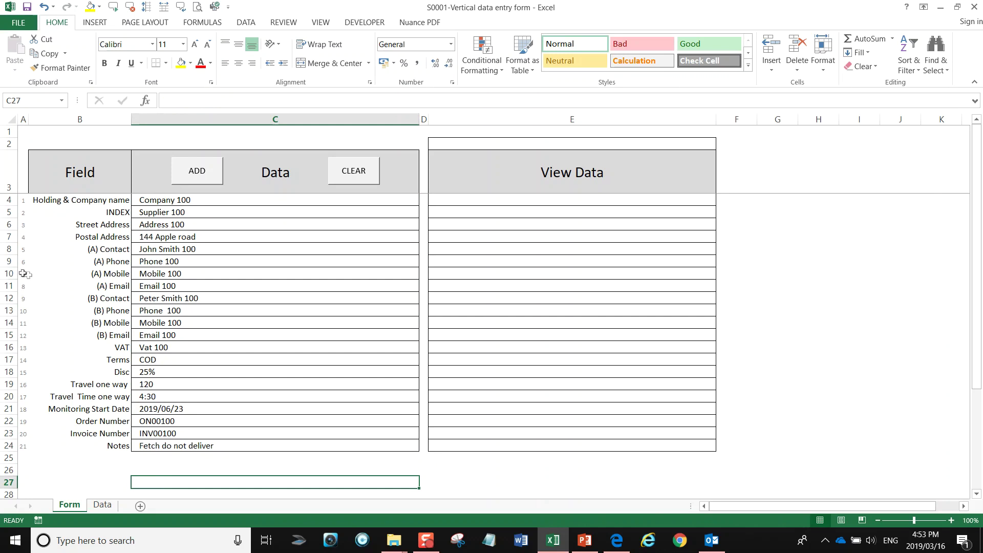
{"action": "left_click", "coordinate": [102, 276]}
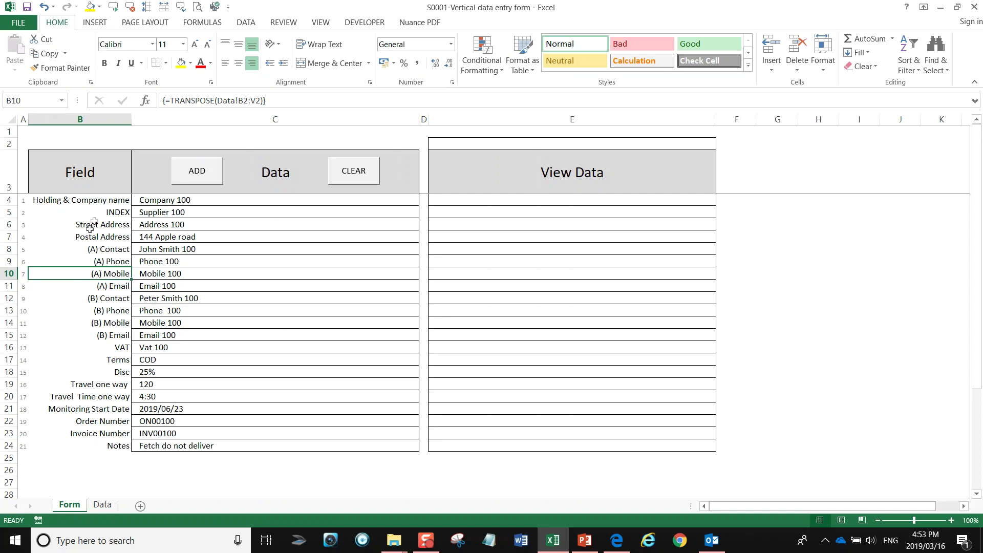
{"action": "left_click", "coordinate": [103, 505]}
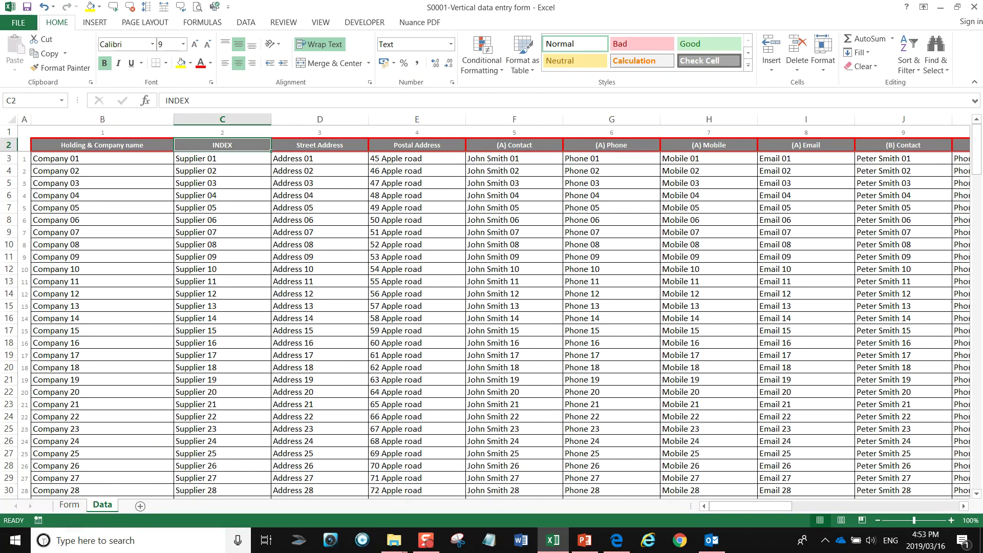
{"action": "left_click", "coordinate": [68, 506]}
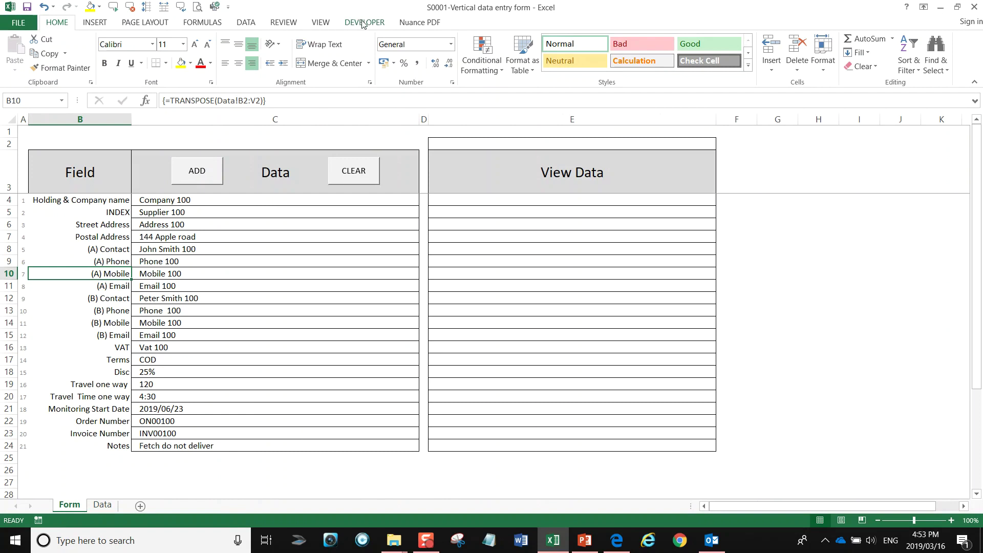
Check in the ribbon customization options whether Developer is enabled among the Main Tabs
{"action": "left_click", "coordinate": [20, 23]}
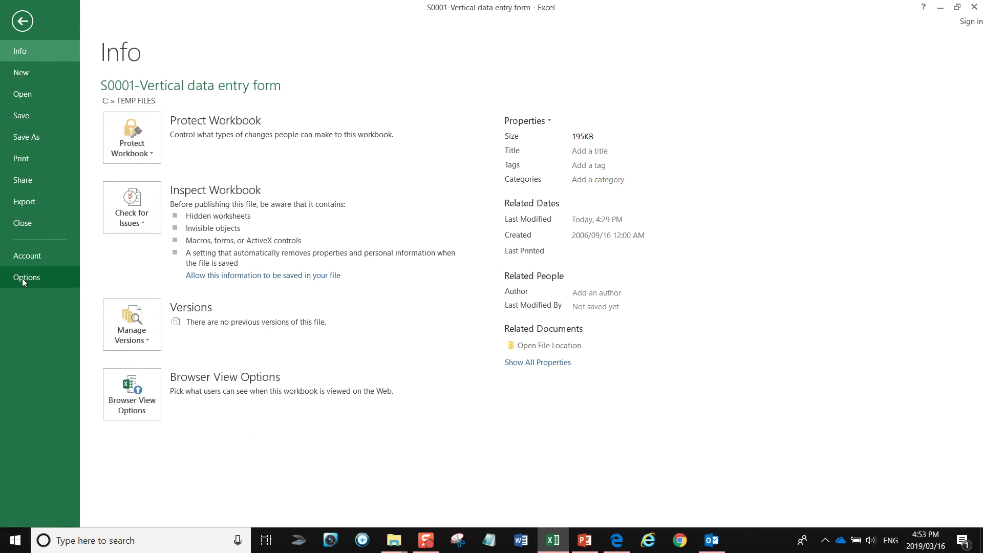
{"action": "left_click", "coordinate": [22, 277]}
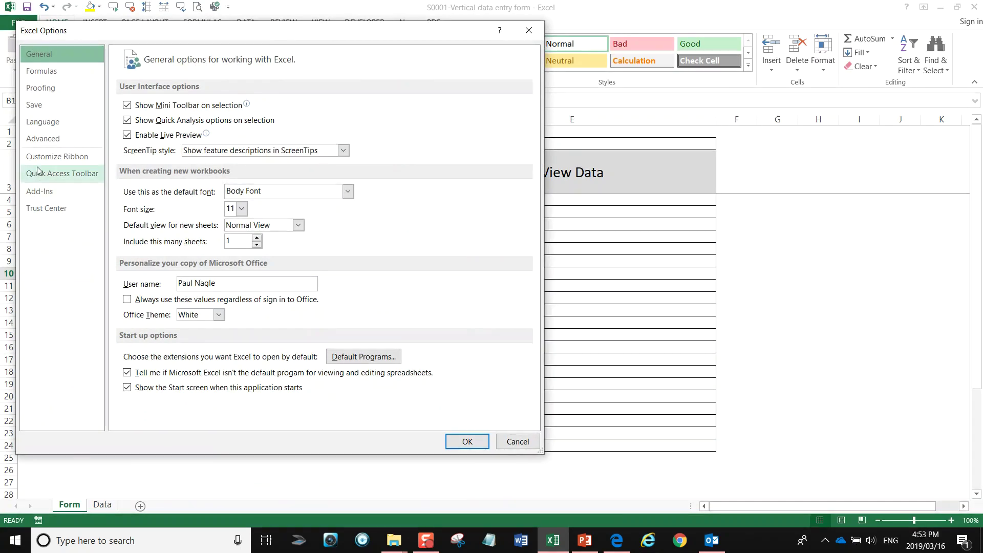
{"action": "left_click", "coordinate": [39, 160]}
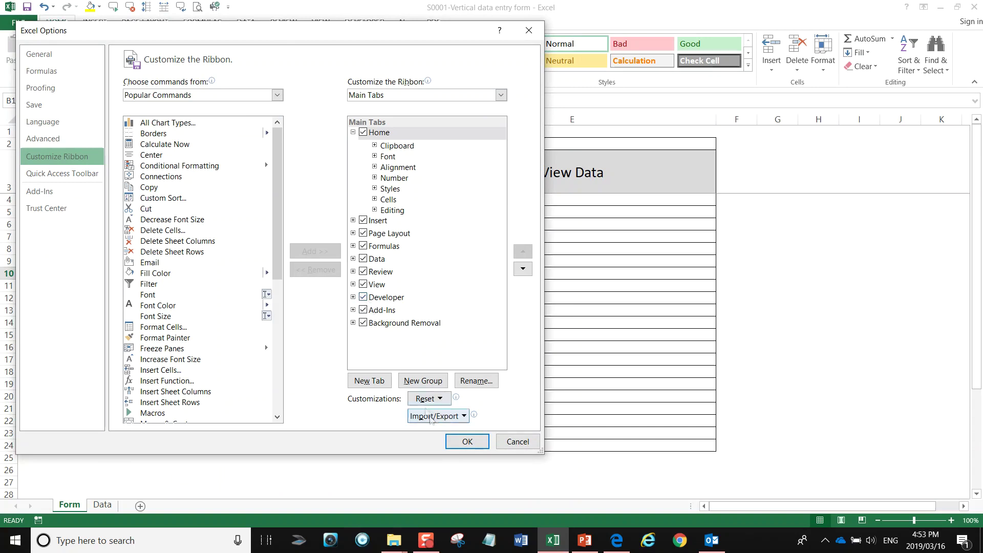
{"action": "left_click", "coordinate": [453, 441]}
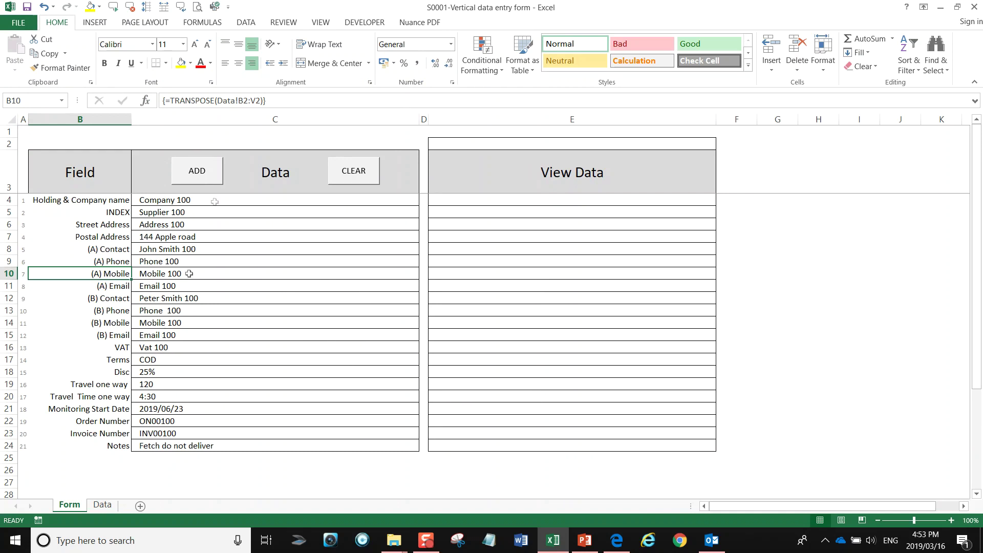
Delete the existing macro named temp and confirm the deletion
{"action": "left_click", "coordinate": [363, 23]}
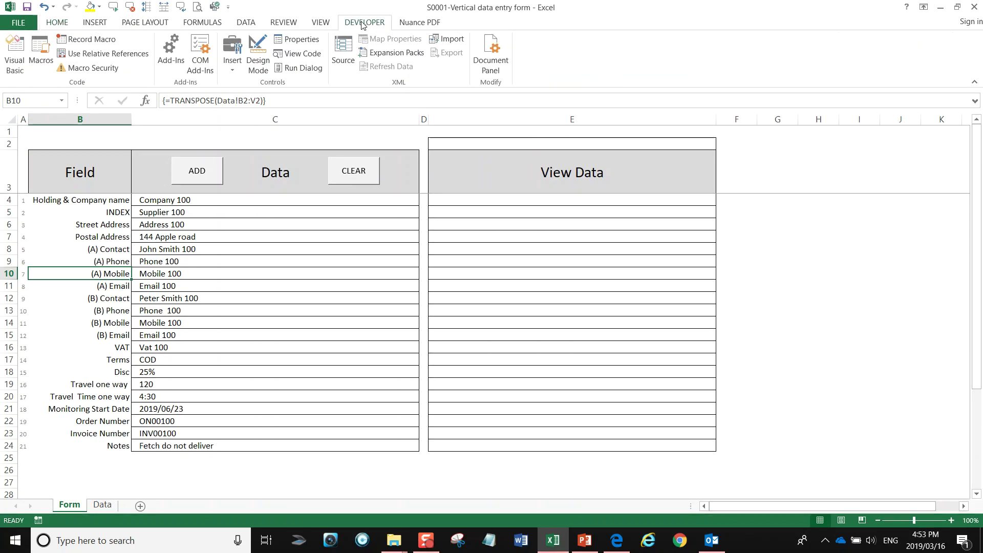
{"action": "left_click", "coordinate": [40, 51]}
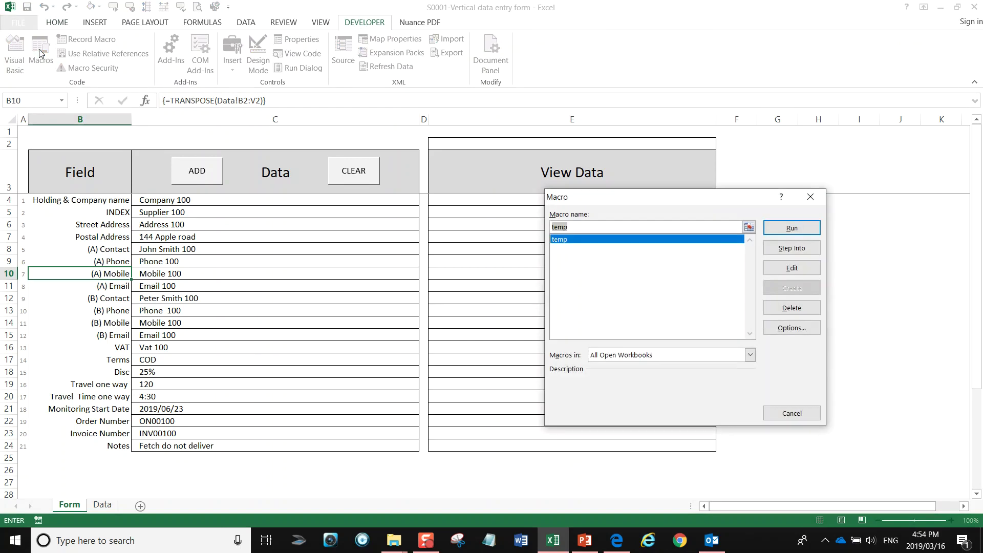
{"action": "left_click", "coordinate": [792, 308]}
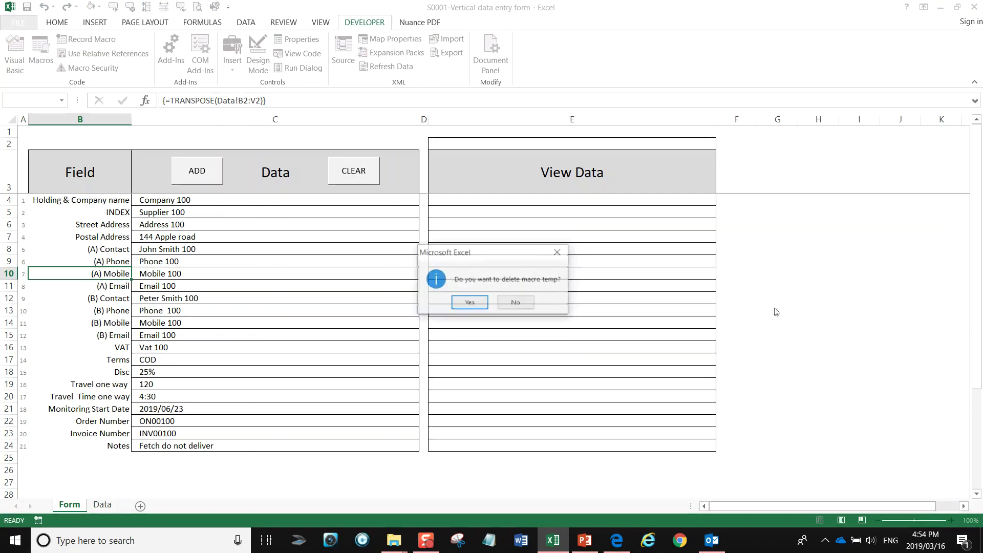
{"action": "left_click", "coordinate": [469, 302]}
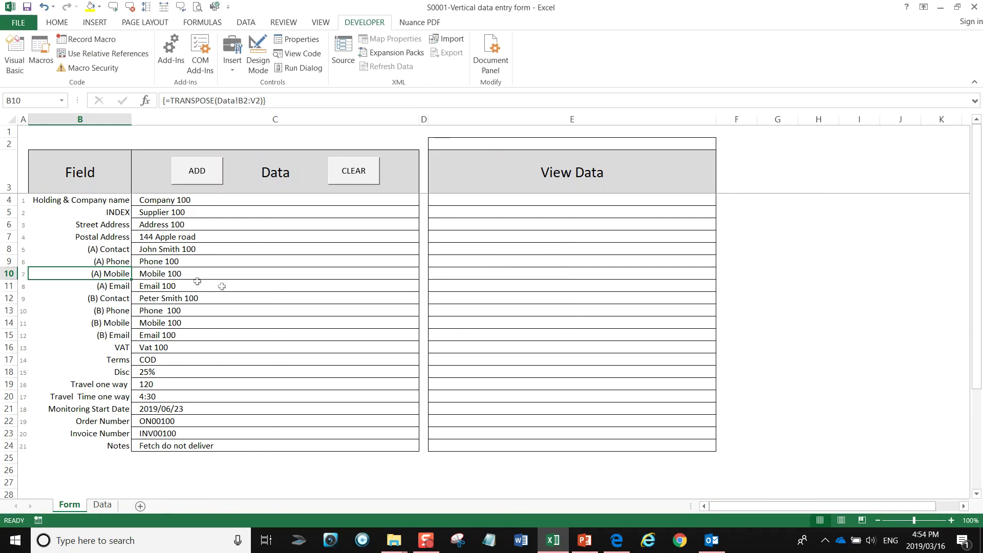
Start recording a macro named ADD, stored in This Workbook
{"action": "left_click", "coordinate": [93, 43]}
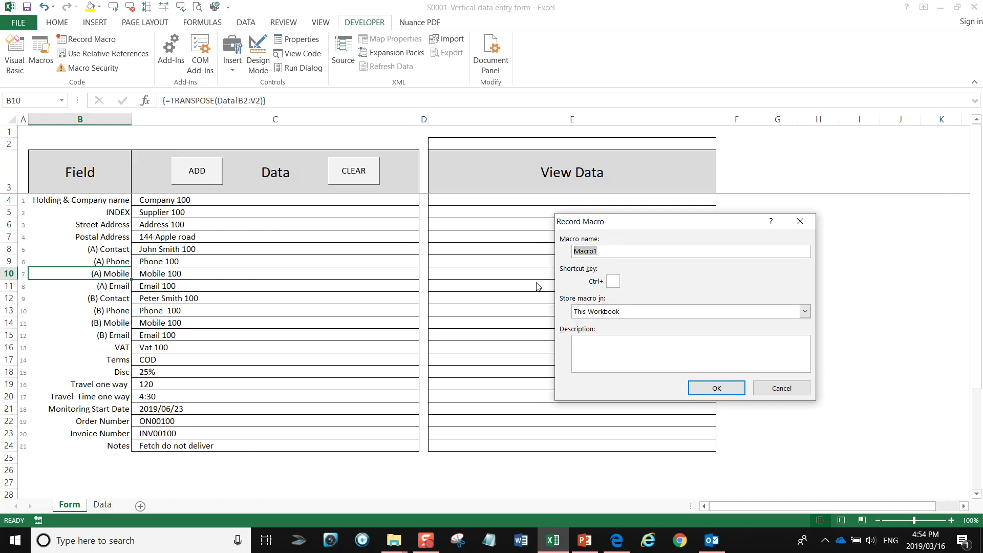
{"action": "type", "text": "ADD"}
{"action": "left_click", "coordinate": [716, 388]}
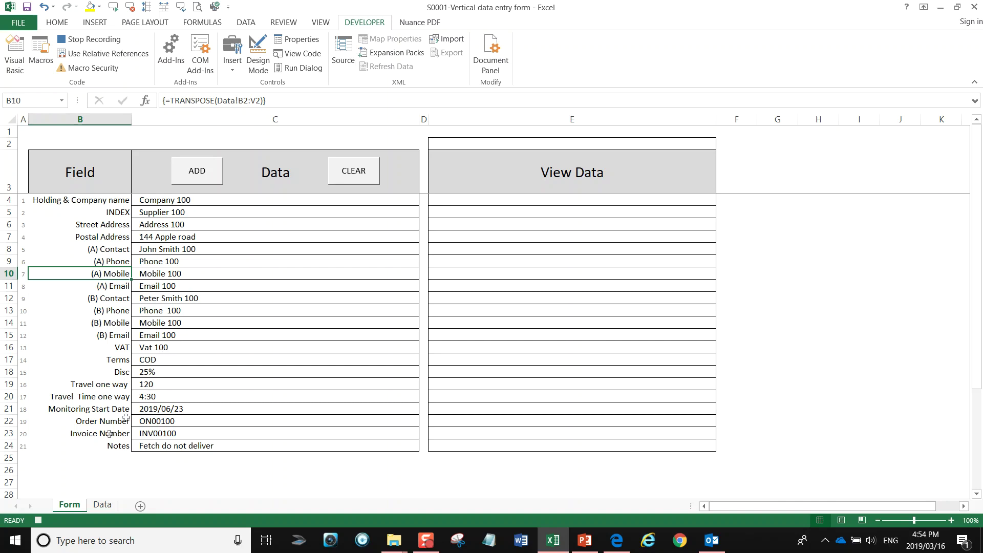
Switch back and forth between the Data and Form sheets while recording, finishing on the Form sheet
{"action": "left_click", "coordinate": [100, 505]}
{"action": "left_click", "coordinate": [76, 506]}
{"action": "left_click", "coordinate": [89, 506]}
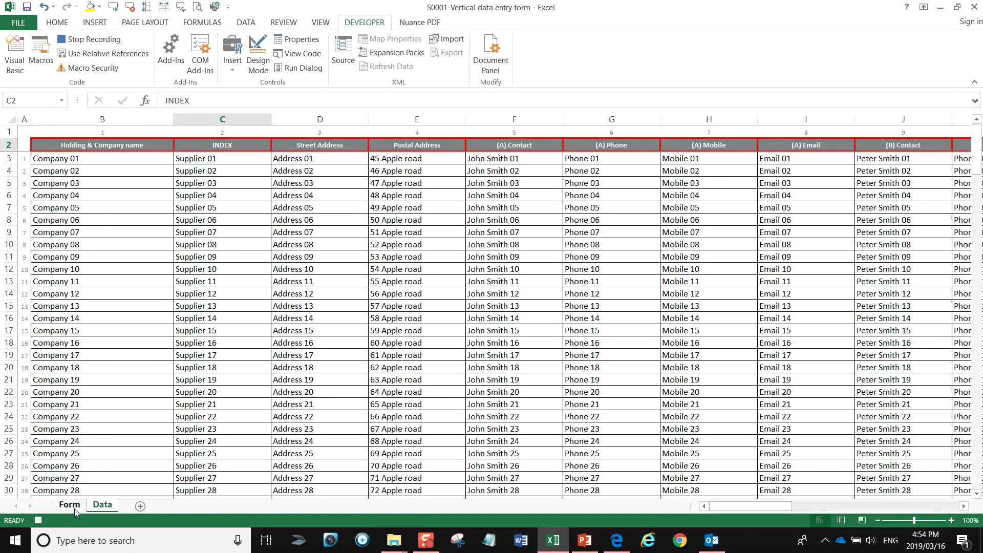
{"action": "left_click", "coordinate": [75, 509]}
{"action": "left_click", "coordinate": [100, 505]}
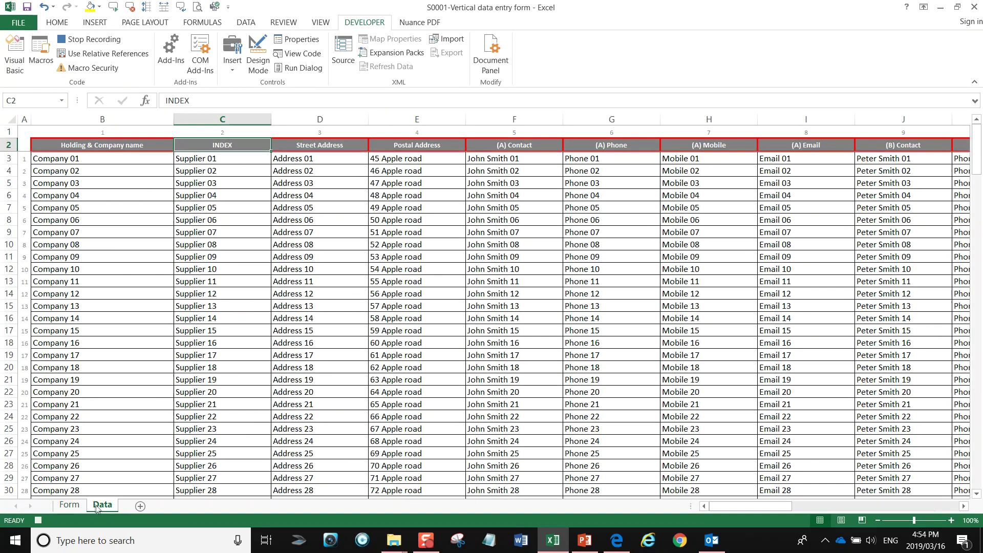
{"action": "left_click", "coordinate": [71, 506]}
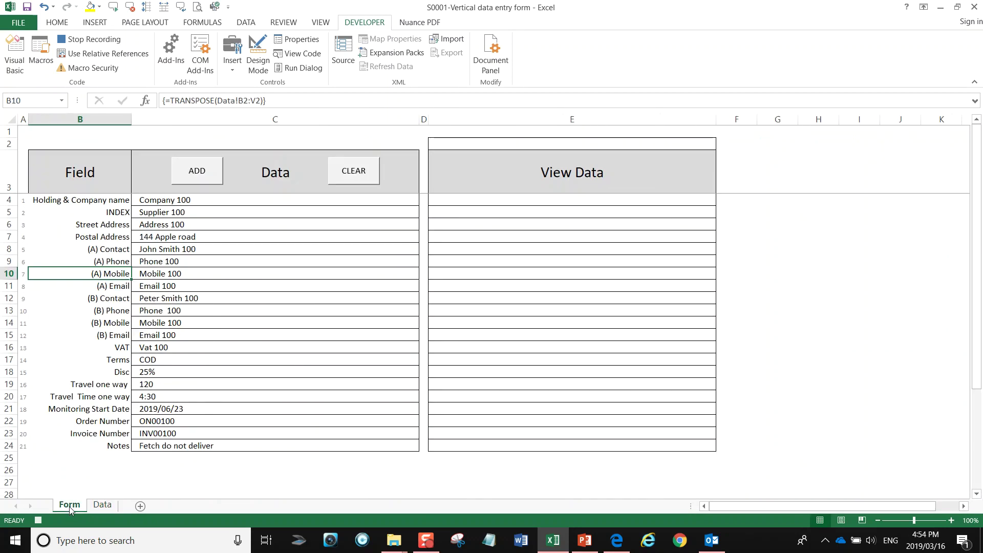
{"action": "left_click", "coordinate": [100, 506]}
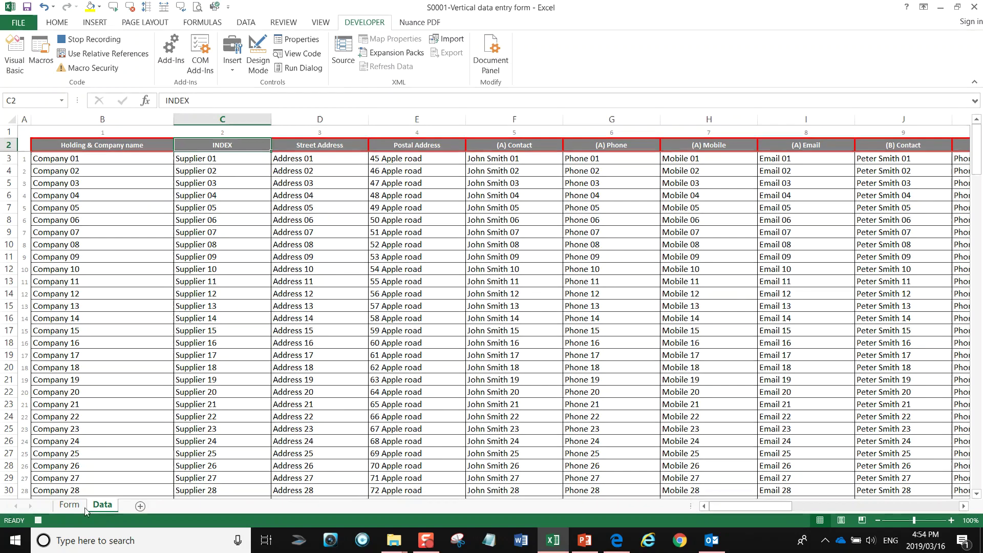
{"action": "left_click", "coordinate": [85, 510]}
{"action": "left_click", "coordinate": [98, 508]}
{"action": "left_click", "coordinate": [76, 508]}
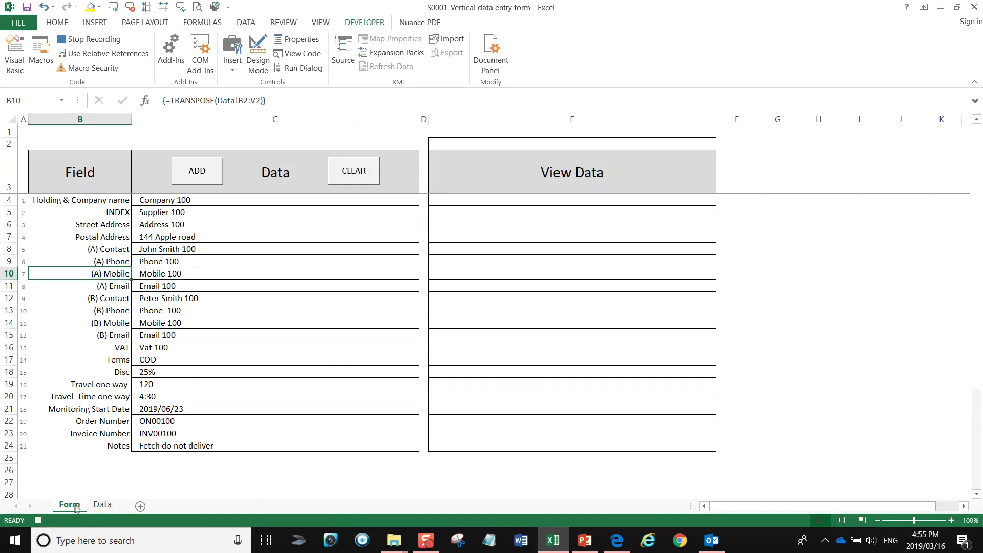
{"action": "left_click", "coordinate": [102, 509]}
{"action": "left_click", "coordinate": [86, 509]}
Copy the data entries in C4:C24 of the Form sheet
{"action": "left_click_drag", "start_coordinate": [194, 200], "coordinate": [205, 444]}
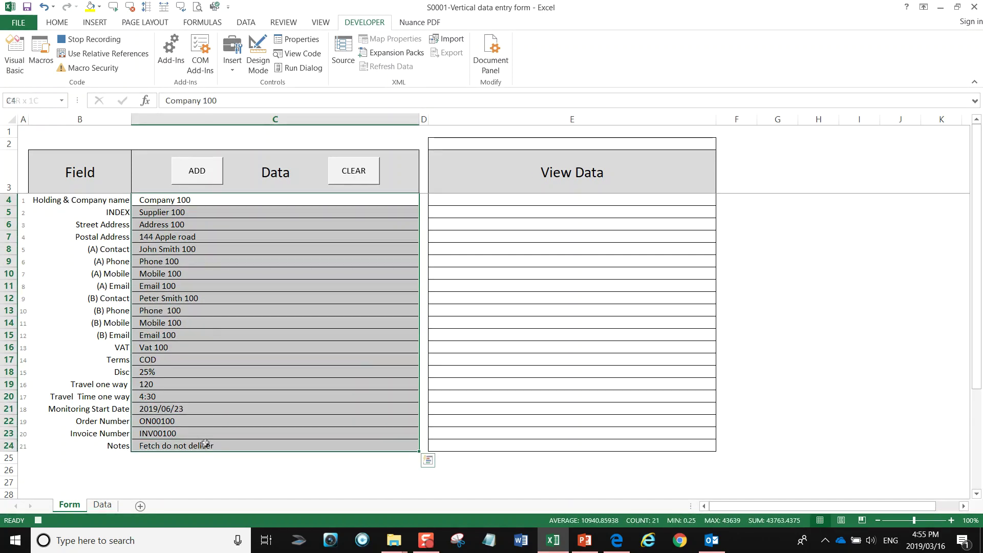
{"action": "right_click", "coordinate": [211, 311]}
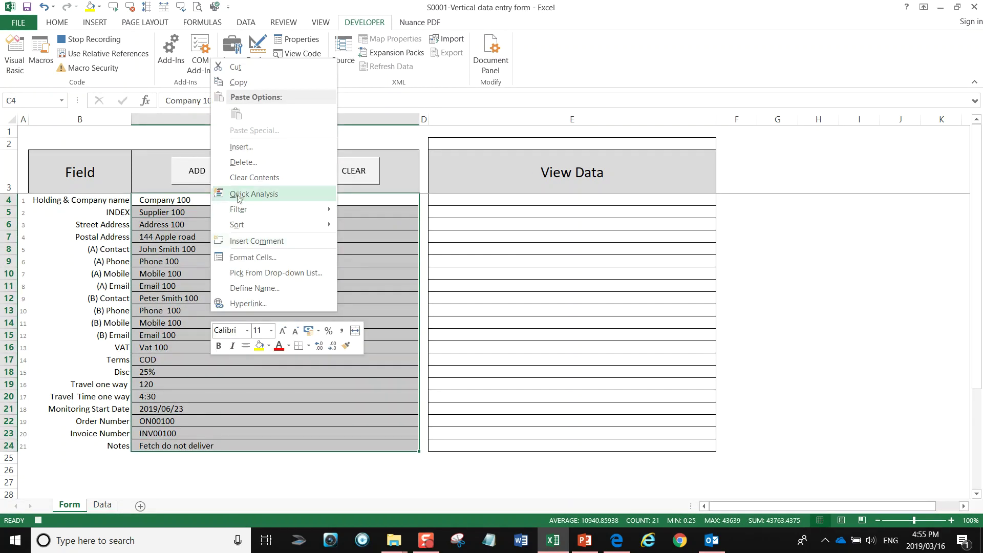
{"action": "left_click", "coordinate": [239, 82]}
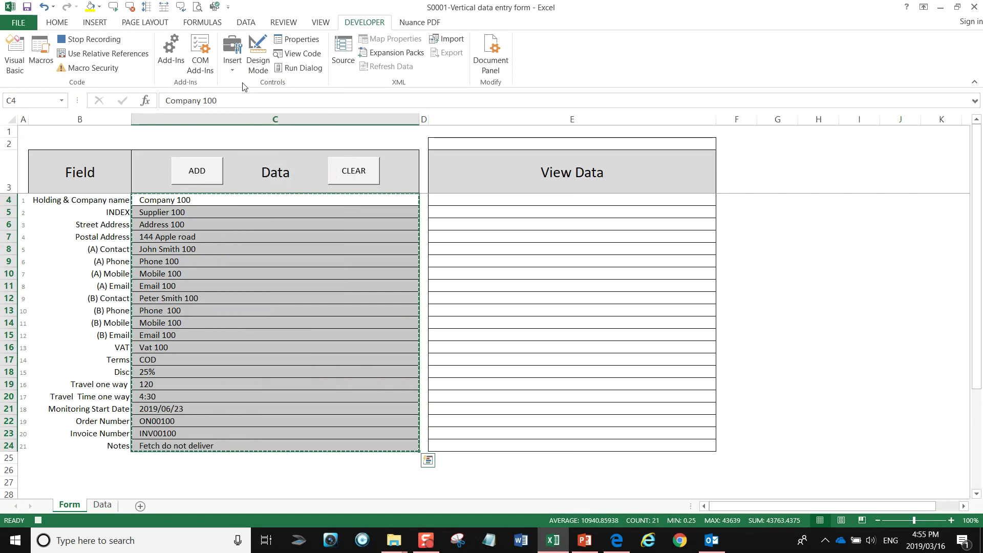
On the Data sheet, go from B1 to the last entry in column B, then move one row down using relative references
{"action": "left_click", "coordinate": [102, 506]}
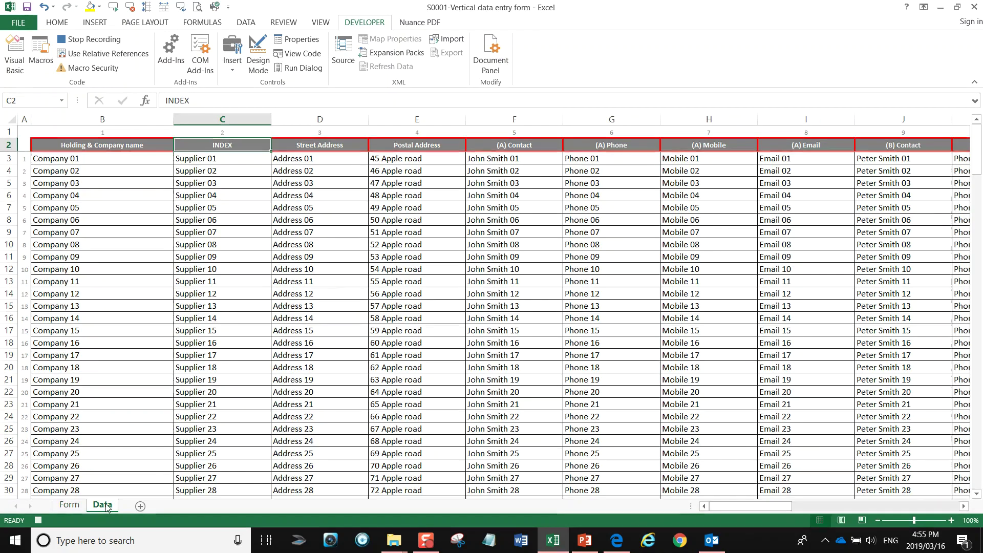
{"action": "left_click", "coordinate": [92, 131]}
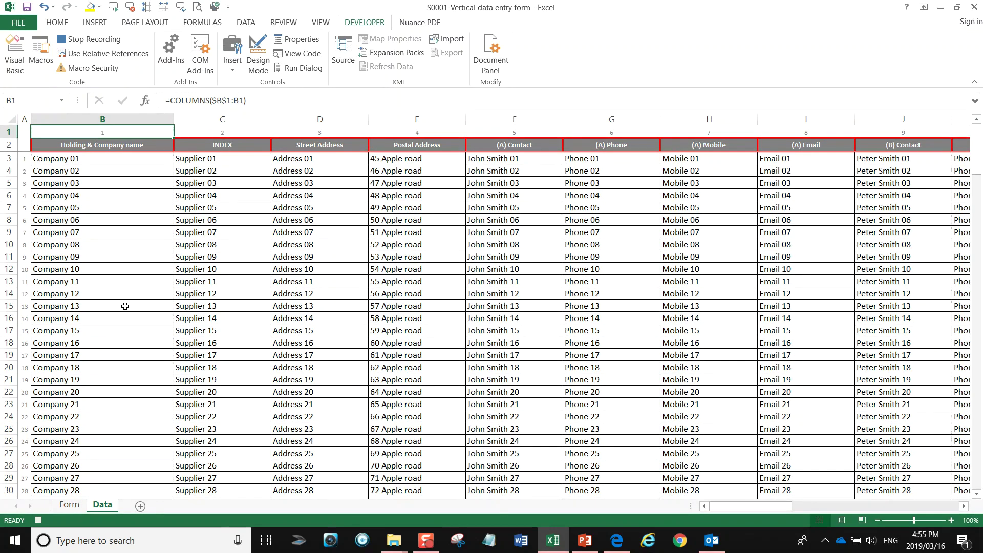
{"action": "key", "text": "ctrl+Down"}
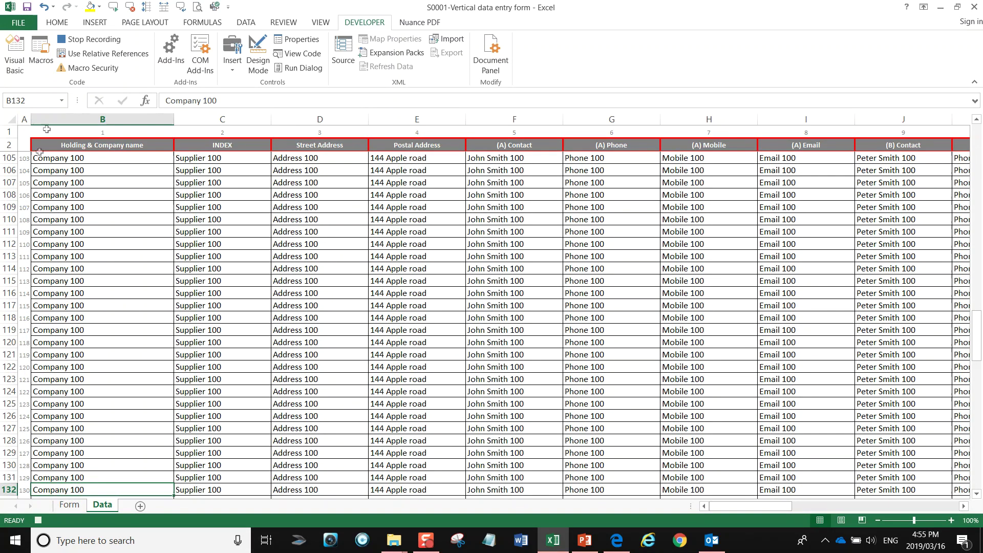
{"action": "left_click", "coordinate": [89, 54]}
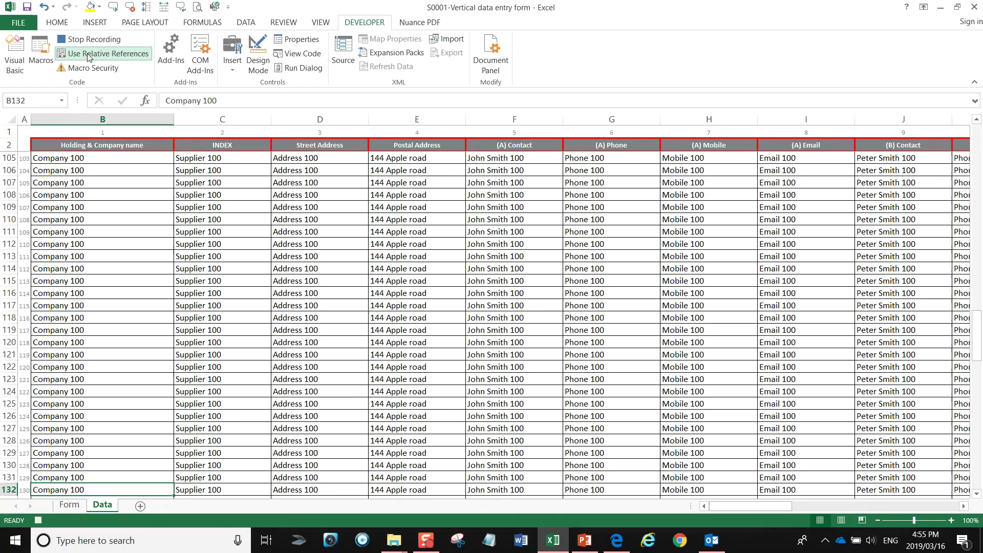
{"action": "key", "text": "Down"}
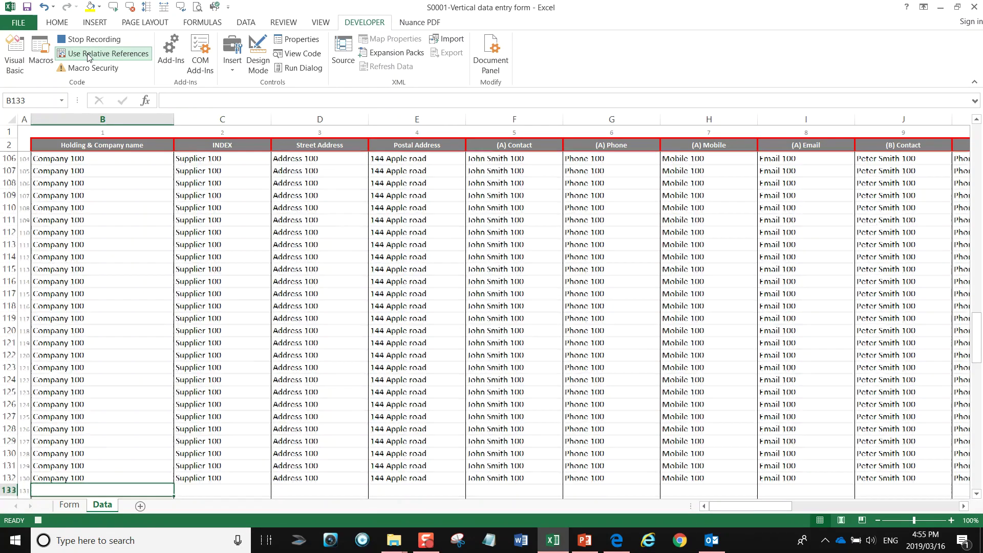
Paste the copied form entries transposed into the first empty row of the Data sheet and switch relative references off
{"action": "right_click", "coordinate": [53, 487]}
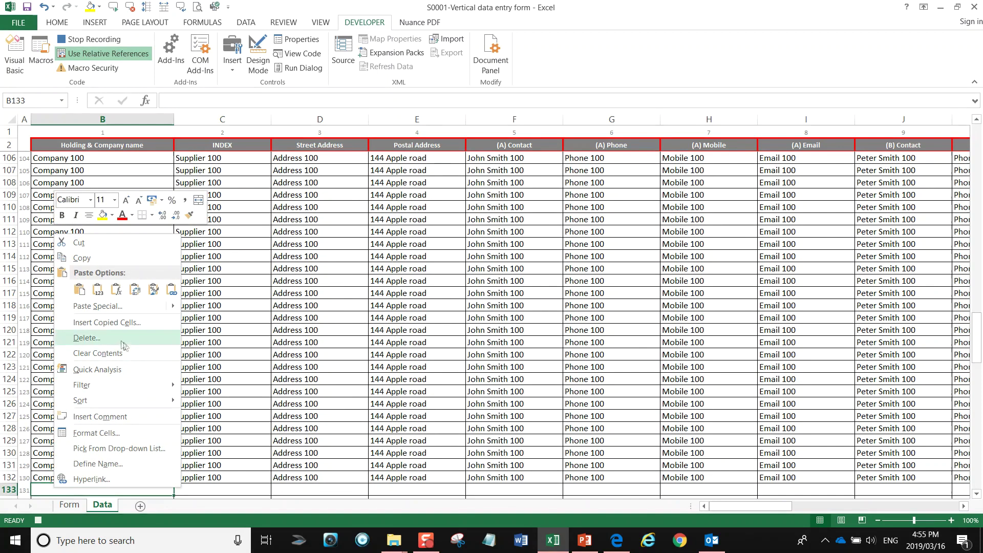
{"action": "left_click", "coordinate": [82, 306]}
{"action": "left_click", "coordinate": [25, 257]}
{"action": "left_click", "coordinate": [131, 370]}
{"action": "left_click", "coordinate": [130, 392]}
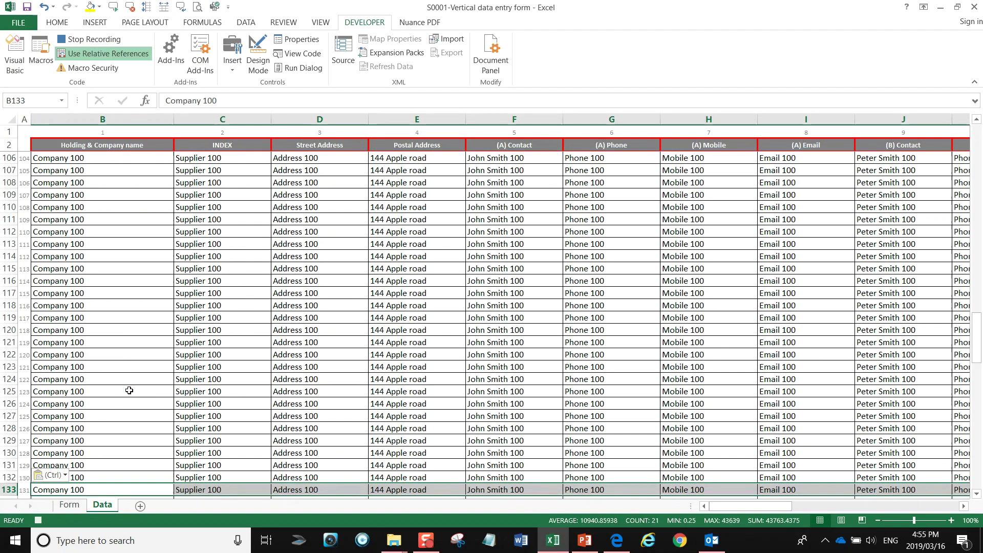
{"action": "left_click", "coordinate": [88, 55]}
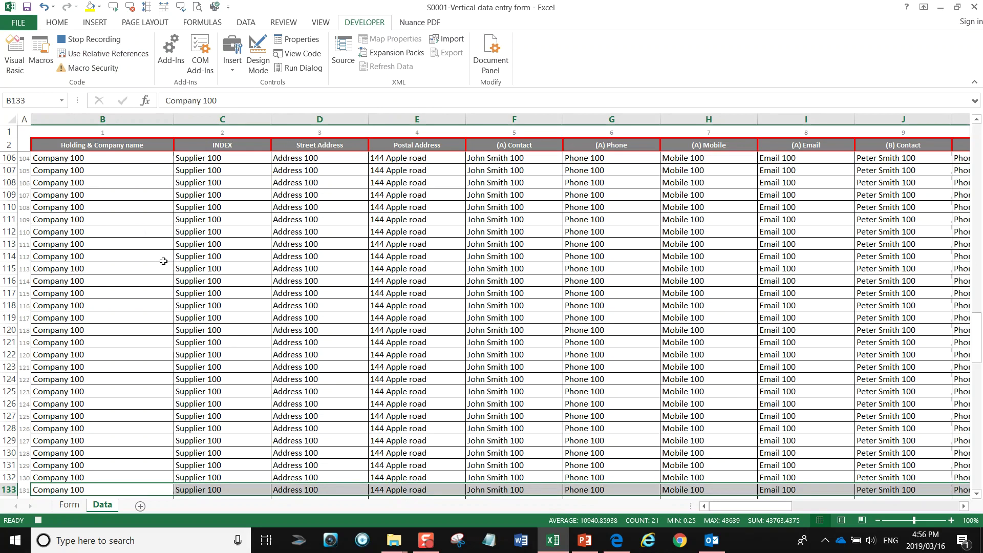
Return to cell A4 of the Form sheet and stop recording the macro
{"action": "left_click", "coordinate": [71, 506]}
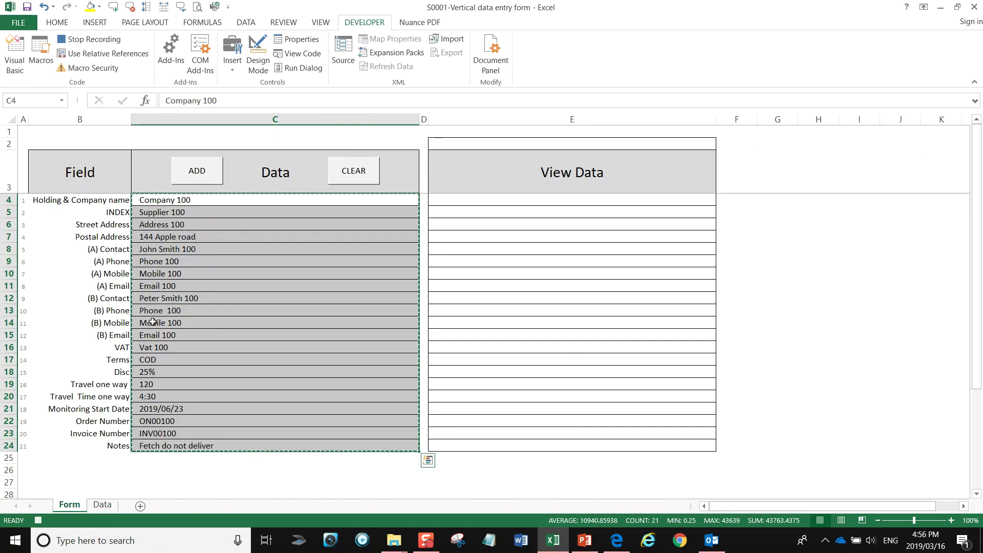
{"action": "key", "text": "Home"}
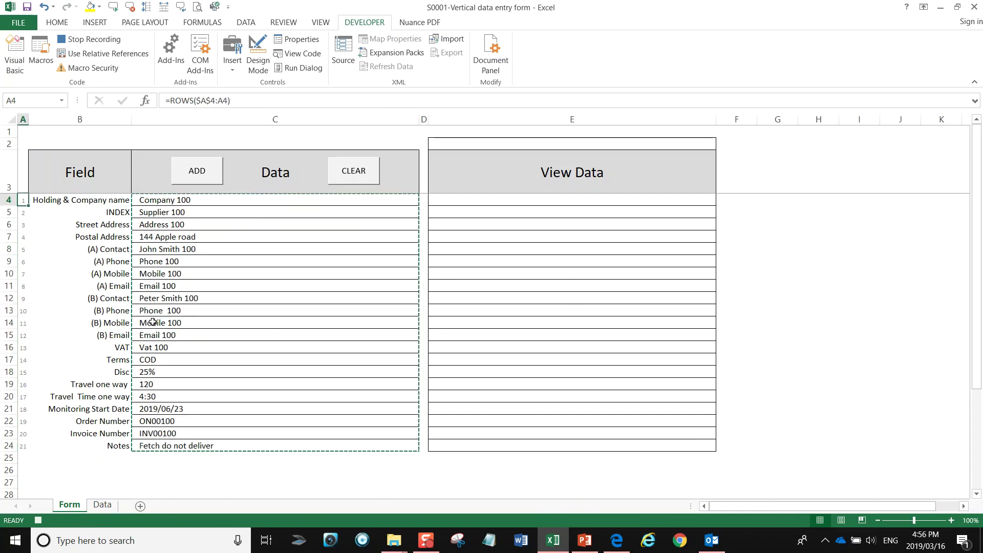
{"action": "left_click", "coordinate": [80, 40]}
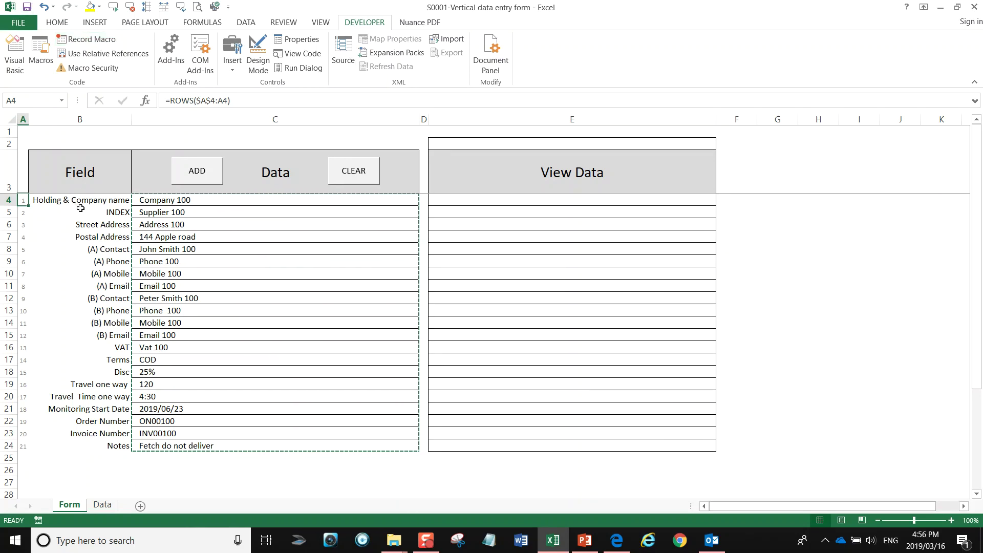
Try the old ADD button on the Form sheet and cut it from the Data header
{"action": "left_click", "coordinate": [84, 141]}
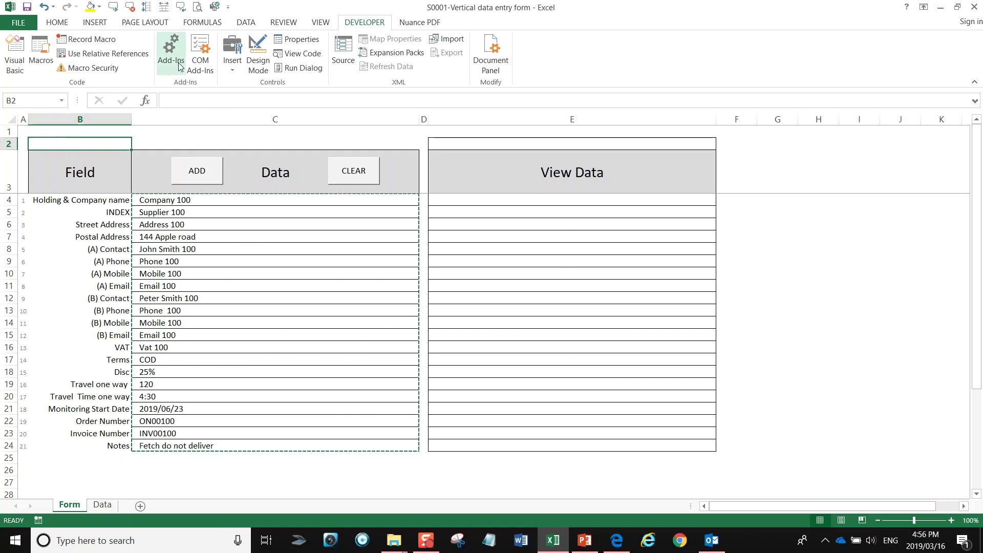
{"action": "left_click", "coordinate": [211, 175]}
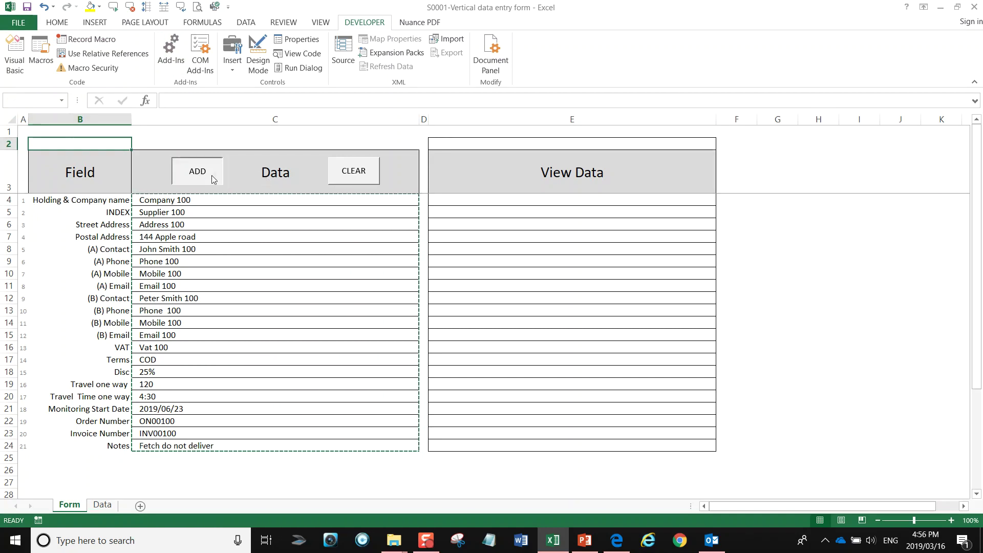
{"action": "left_click", "coordinate": [494, 303]}
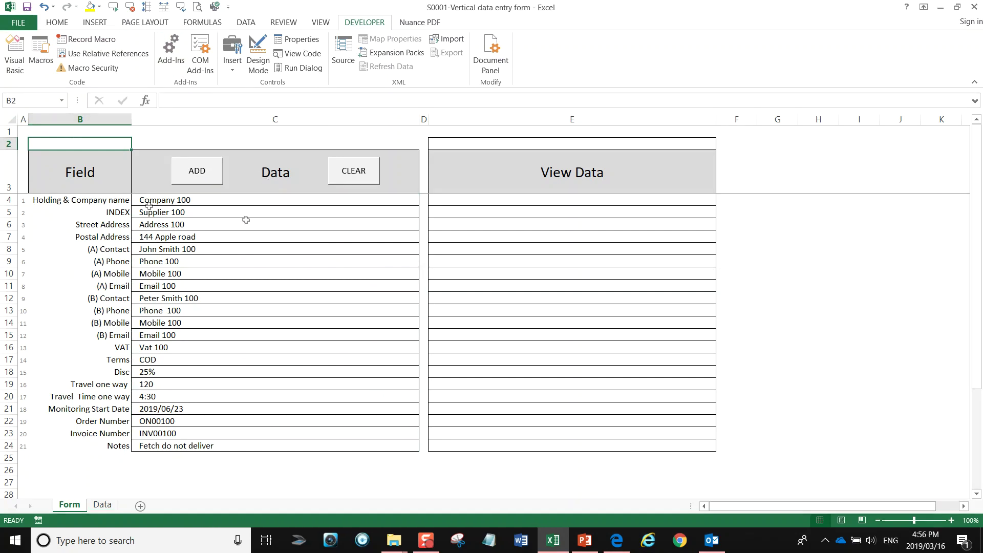
{"action": "right_click", "coordinate": [186, 174]}
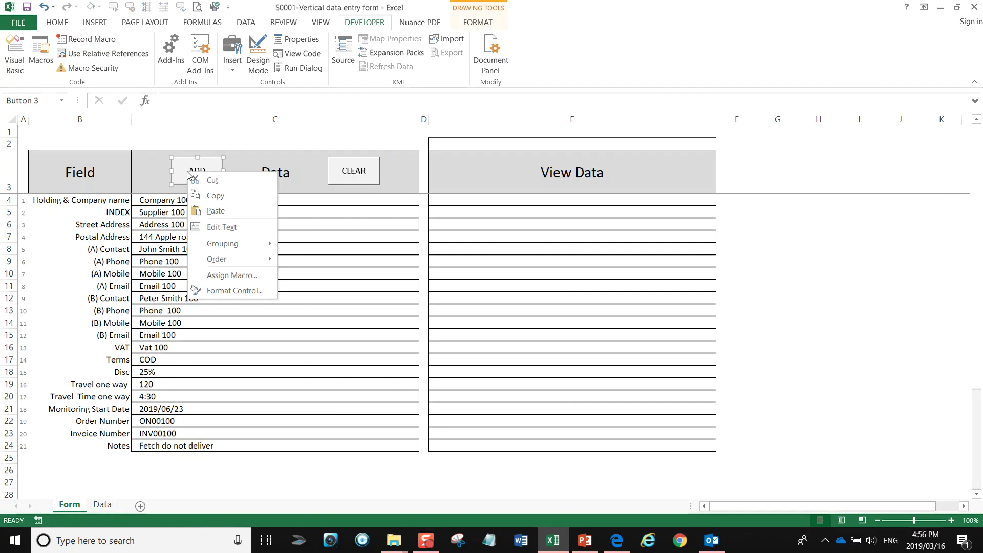
{"action": "left_click", "coordinate": [211, 181]}
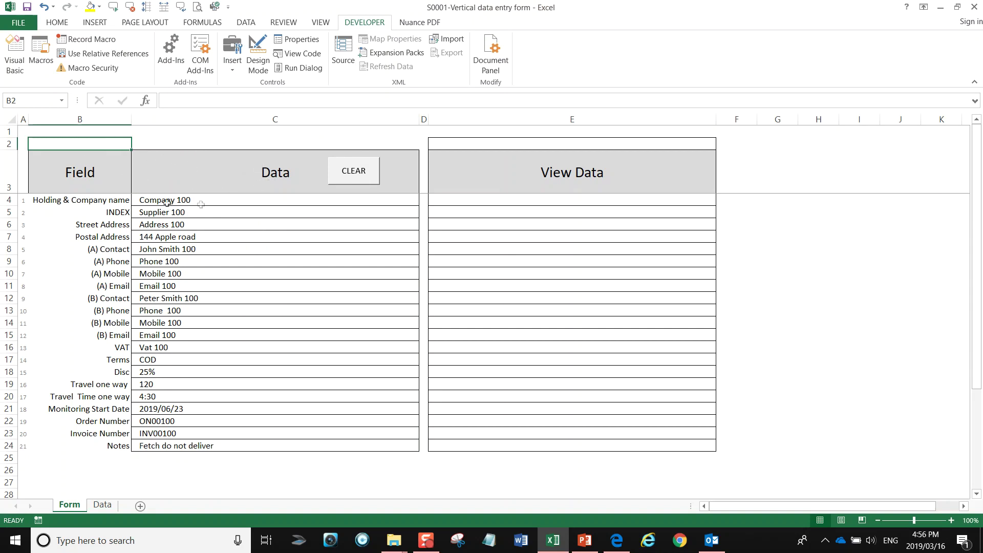
Draw a new form control button in the Data header, before the title, and assign the ADD macro to it
{"action": "left_click", "coordinate": [232, 64]}
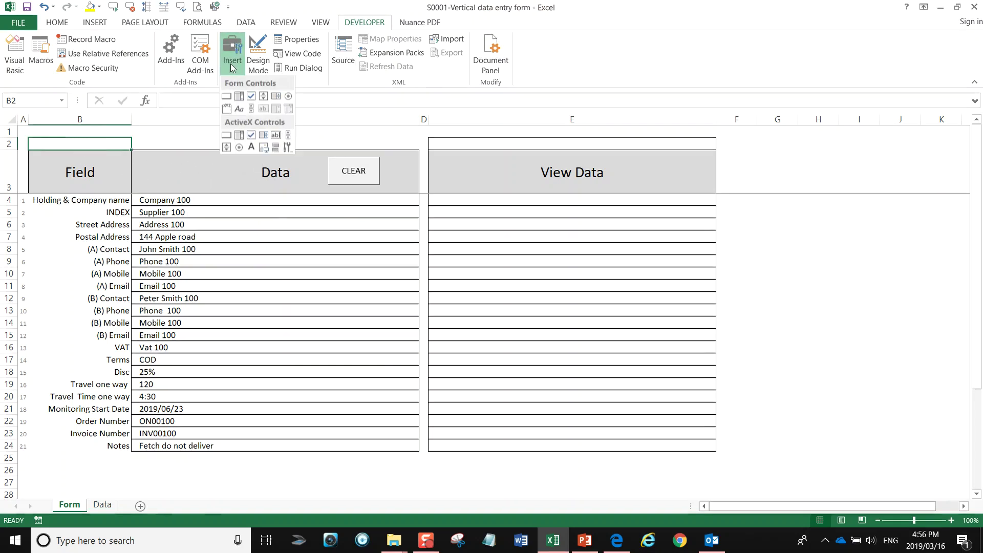
{"action": "left_click", "coordinate": [225, 96]}
{"action": "mouse_move", "coordinate": [162, 159]}
{"action": "left_mouse_down"}
{"action": "mouse_move", "coordinate": [220, 190]}
{"action": "mouse_move", "coordinate": [212, 188]}
{"action": "left_mouse_up"}
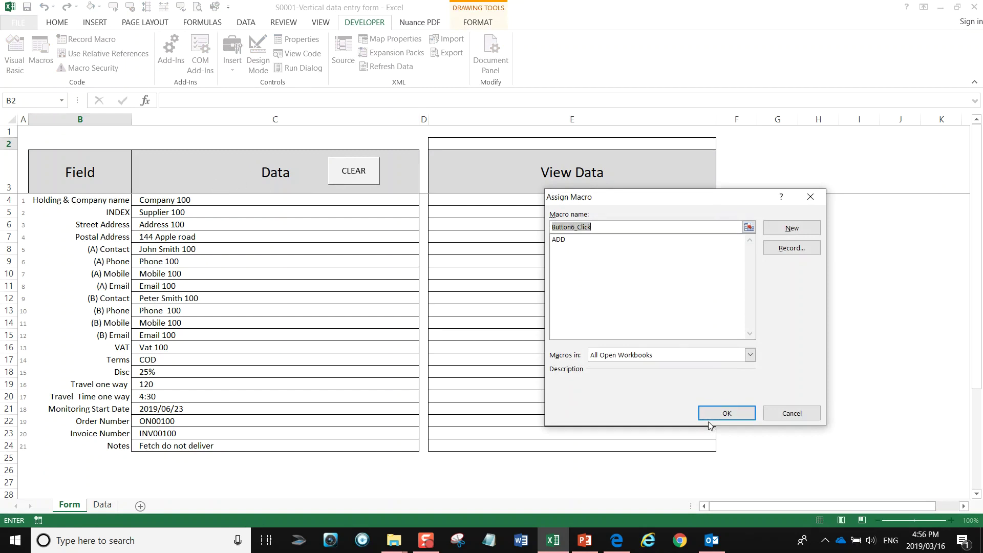
{"action": "left_click", "coordinate": [565, 241]}
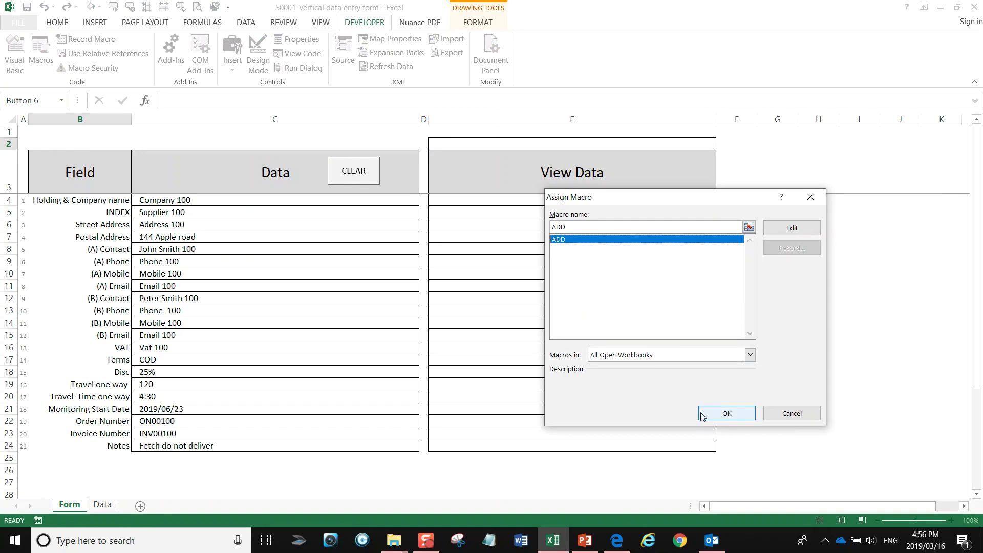
{"action": "left_click", "coordinate": [701, 412]}
Enter ADD in the new button's label
{"action": "left_click", "coordinate": [175, 172]}
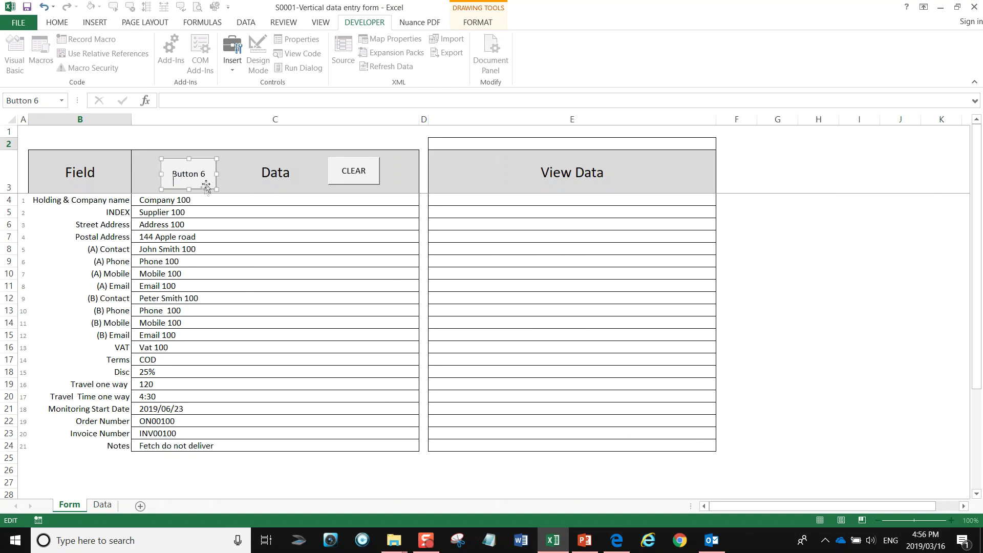
{"action": "left_click_drag", "start_coordinate": [203, 173], "coordinate": [112, 154]}
{"action": "type", "text": "ADD"}
{"action": "key", "text": "BackSpace"}
{"action": "key", "text": "BackSpace"}
{"action": "key", "text": "BackSpace"}
{"action": "key", "text": "BackSpace"}
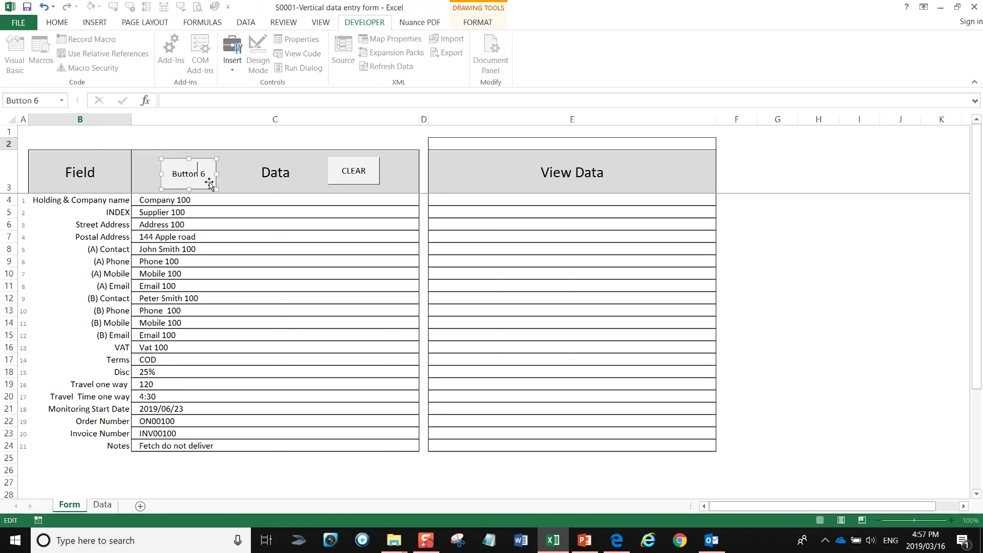
{"action": "right_click", "coordinate": [194, 176]}
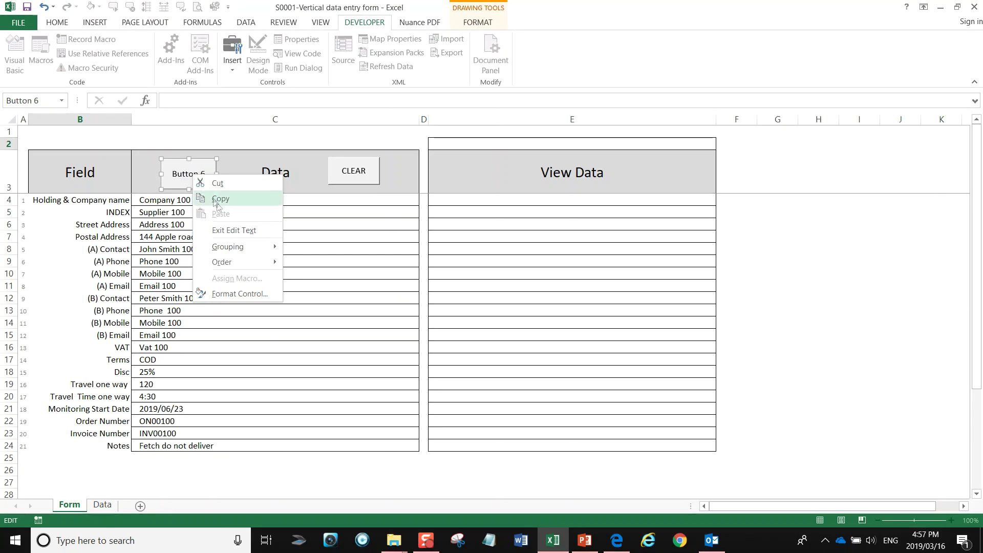
{"action": "left_click", "coordinate": [230, 313]}
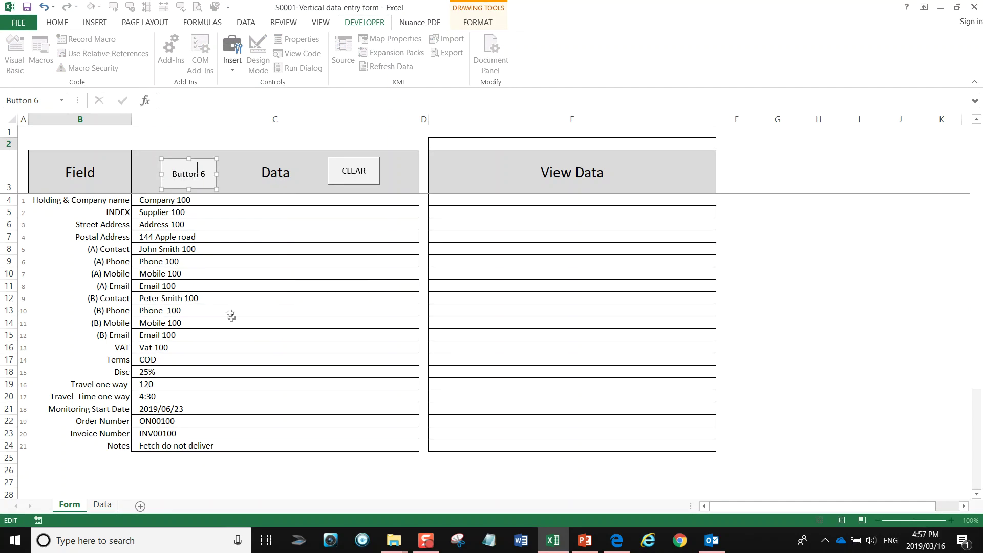
{"action": "left_click", "coordinate": [234, 309]}
Delete the leftover default text "Button 6" from the new button's label
{"action": "right_click", "coordinate": [200, 175]}
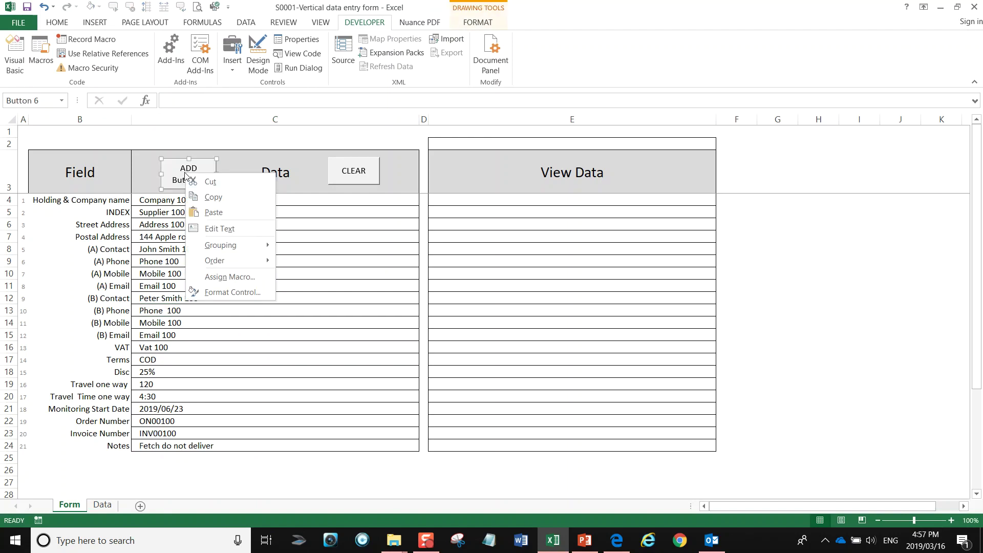
{"action": "left_click", "coordinate": [210, 228]}
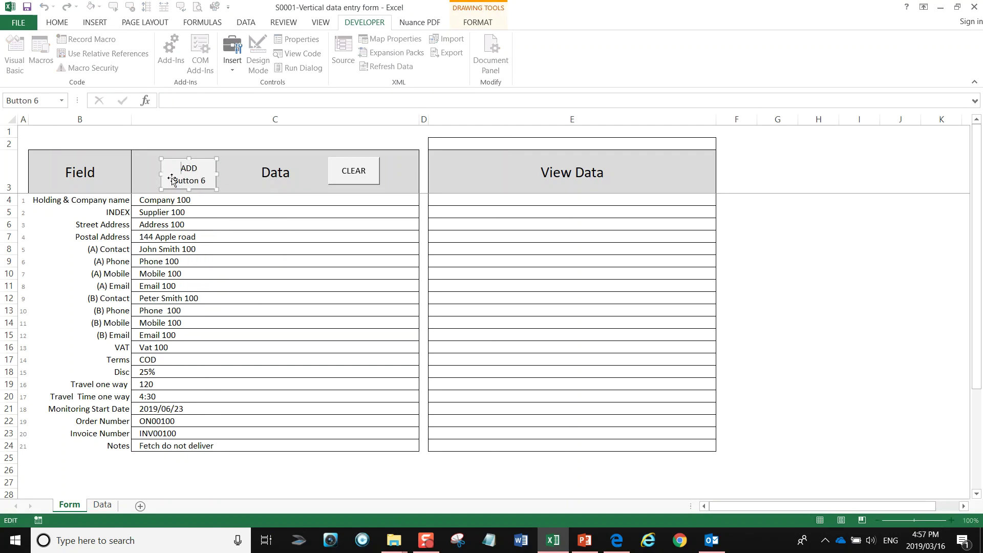
{"action": "left_click_drag", "start_coordinate": [207, 178], "coordinate": [170, 181]}
{"action": "left_click", "coordinate": [258, 245]}
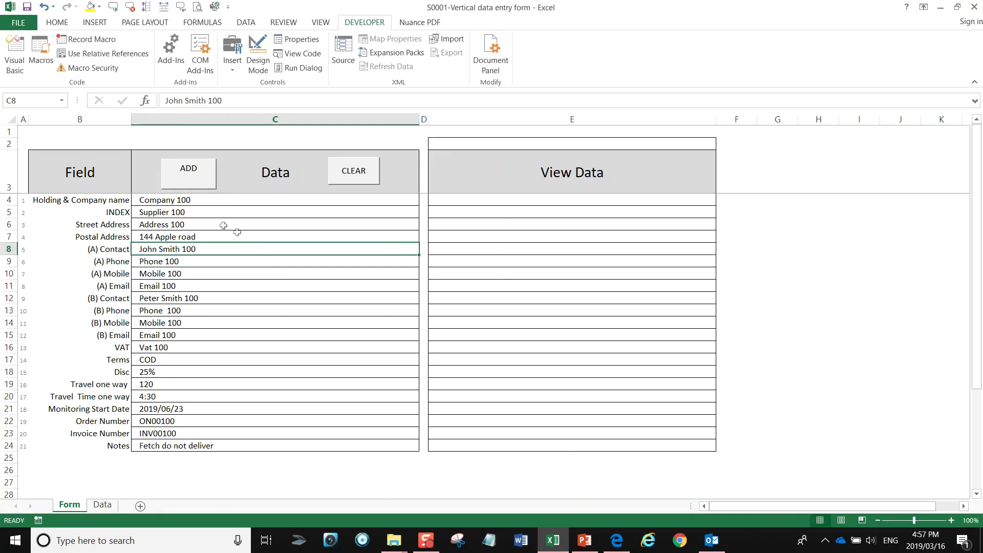
Try to tidy the ADD button's label by deleting its trailing characters and retyping the final D
{"action": "right_click", "coordinate": [188, 182]}
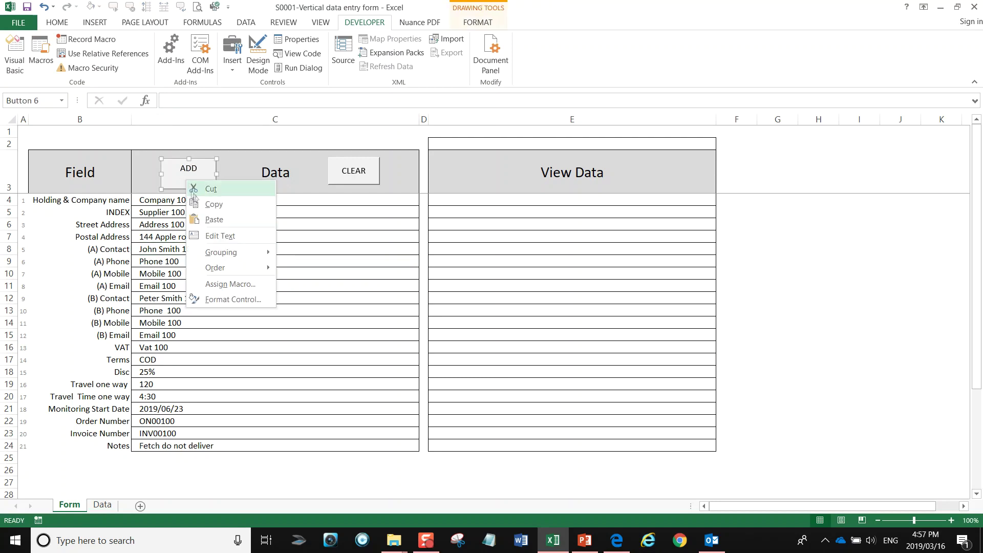
{"action": "left_click", "coordinate": [218, 235]}
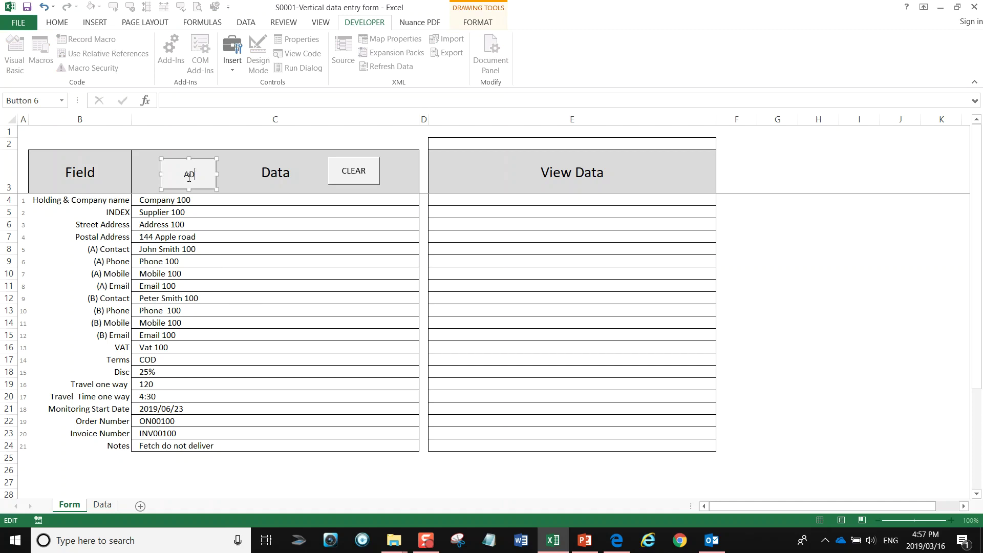
{"action": "key", "text": "BackSpace"}
{"action": "left_click", "coordinate": [239, 228]}
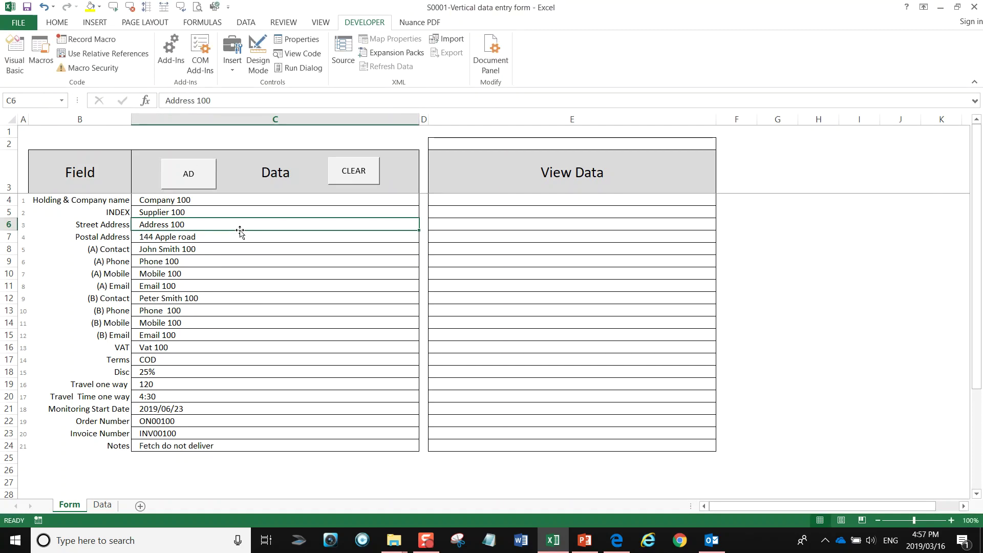
{"action": "right_click", "coordinate": [187, 183]}
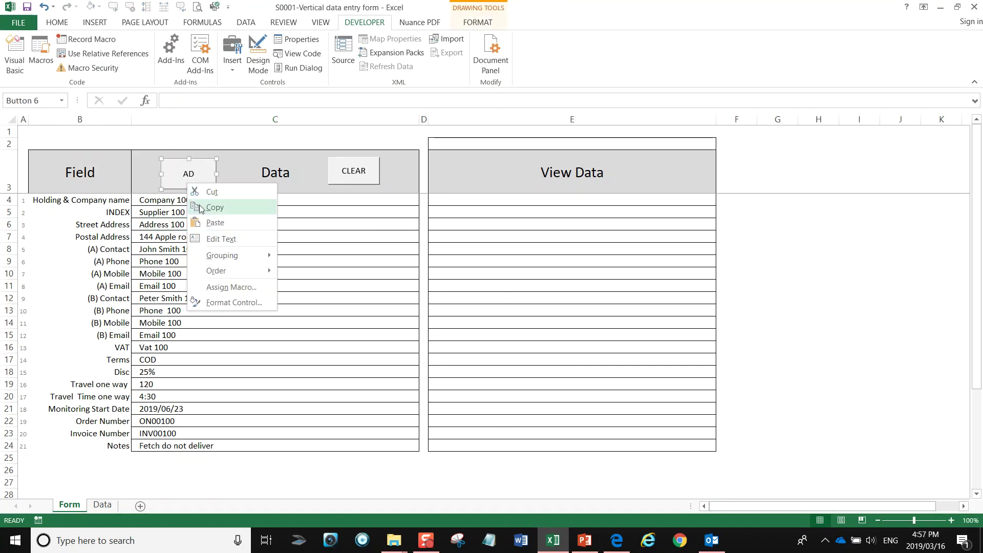
{"action": "left_click", "coordinate": [216, 239]}
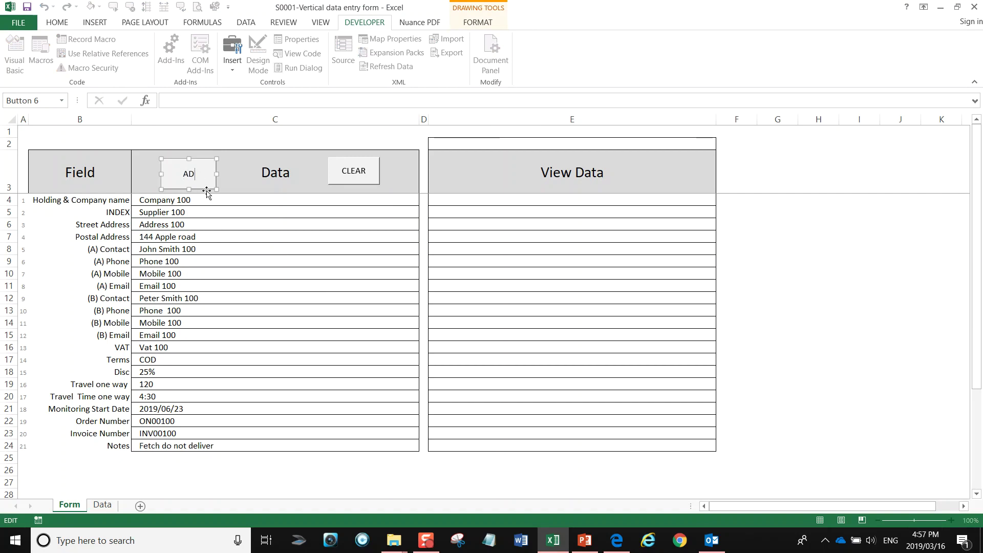
{"action": "type", "text": "D"}
{"action": "left_click", "coordinate": [281, 236]}
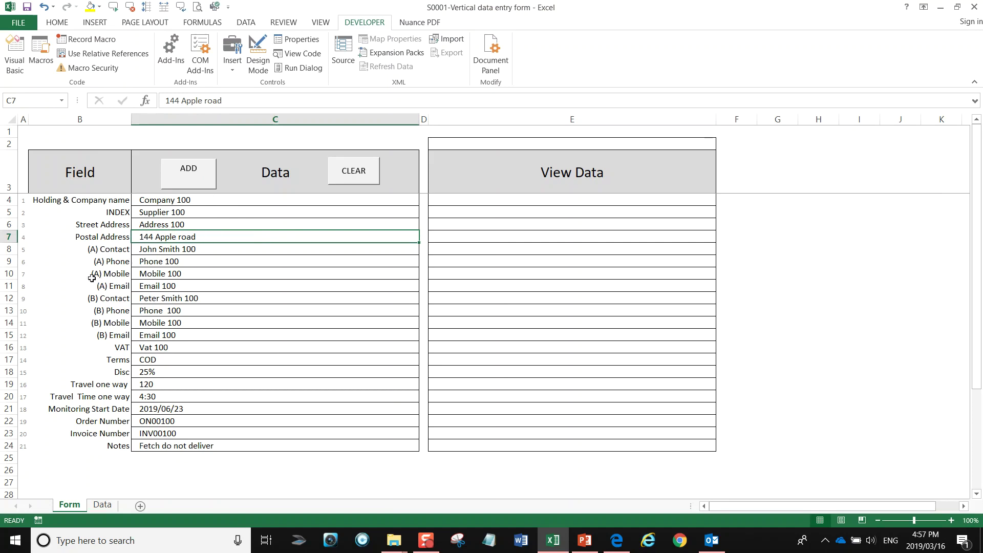
Check the last filled rows on the Data sheet and return to the Form sheet
{"action": "left_click", "coordinate": [105, 504]}
{"action": "scroll", "coordinate": [138, 445], "scroll_direction": "down", "scroll_amount": 10}
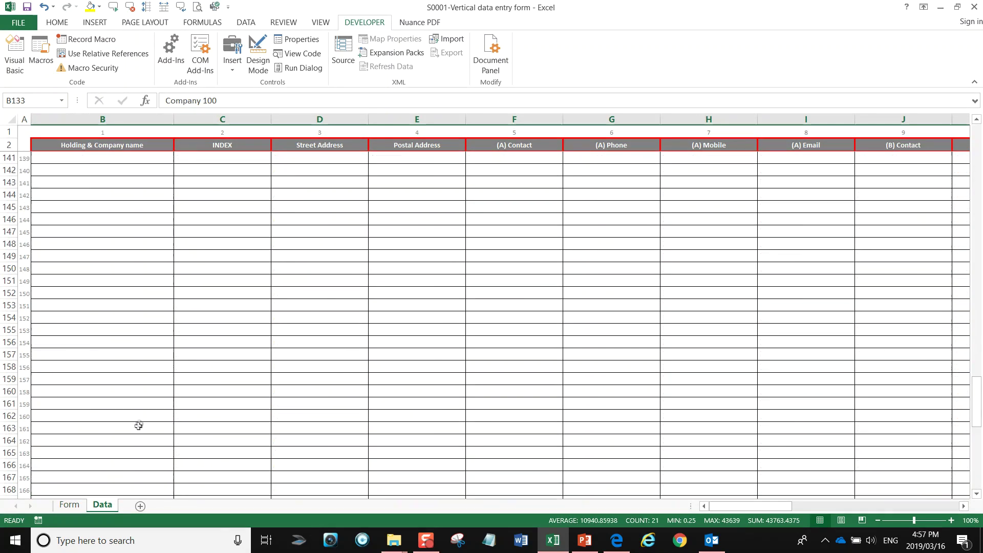
{"action": "scroll", "coordinate": [141, 423], "scroll_direction": "up", "scroll_amount": 5}
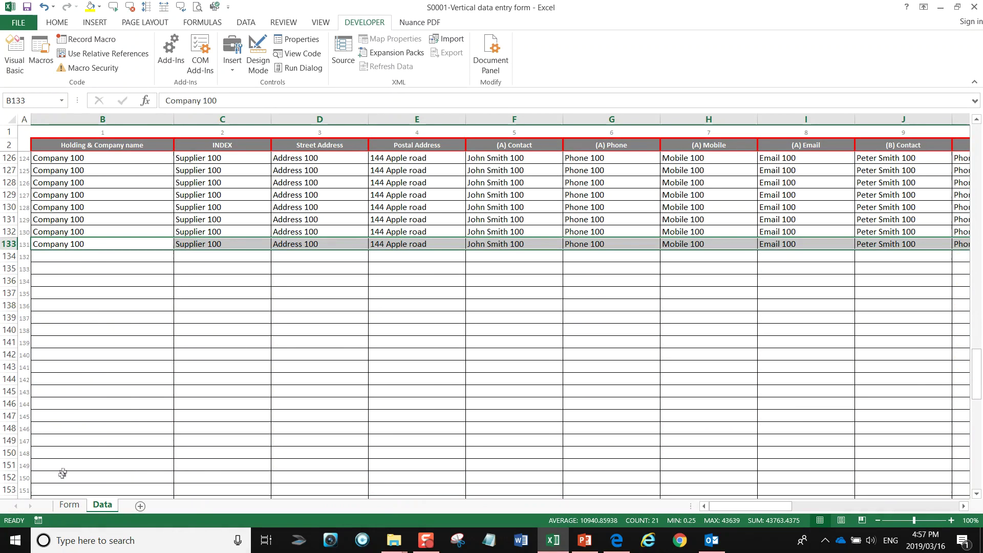
{"action": "left_click", "coordinate": [67, 505]}
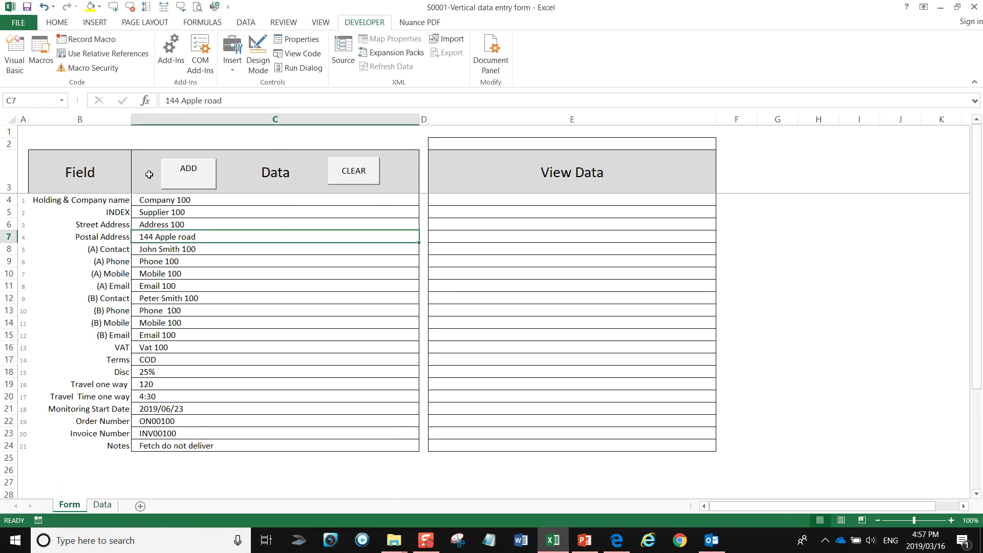
Test the ADD button by running it repeatedly with the filled form, checking the added rows on the Data sheet
{"action": "left_click", "coordinate": [183, 179]}
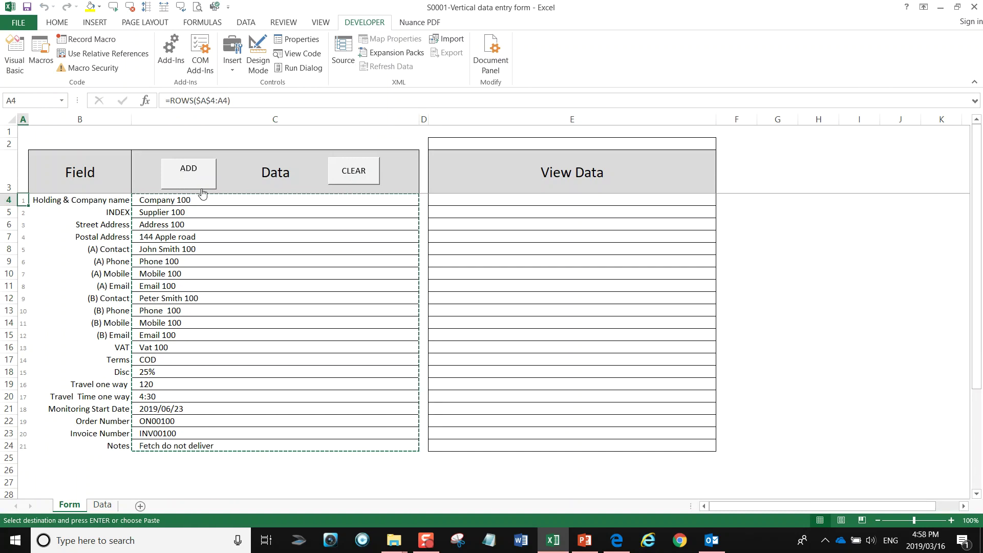
{"action": "left_click", "coordinate": [186, 175]}
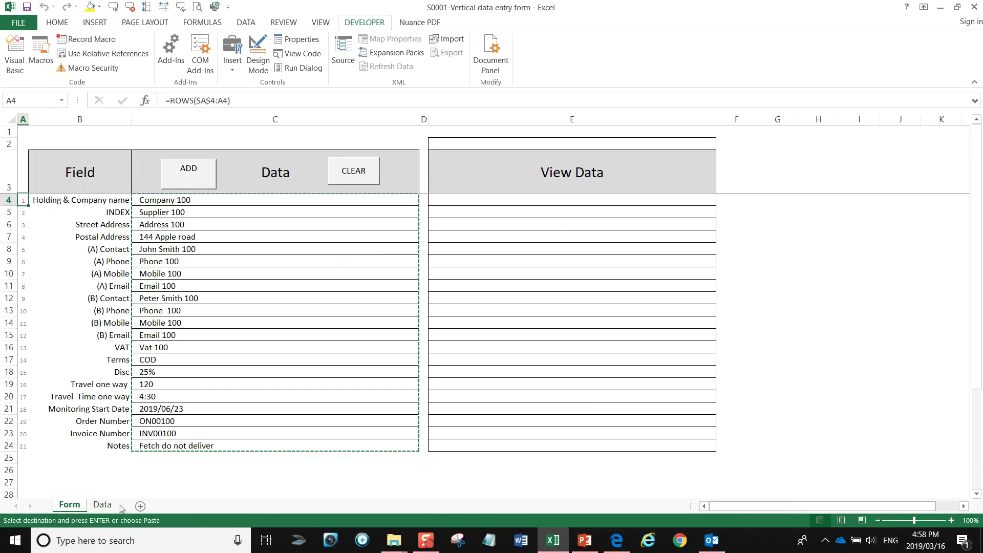
{"action": "left_click", "coordinate": [103, 505]}
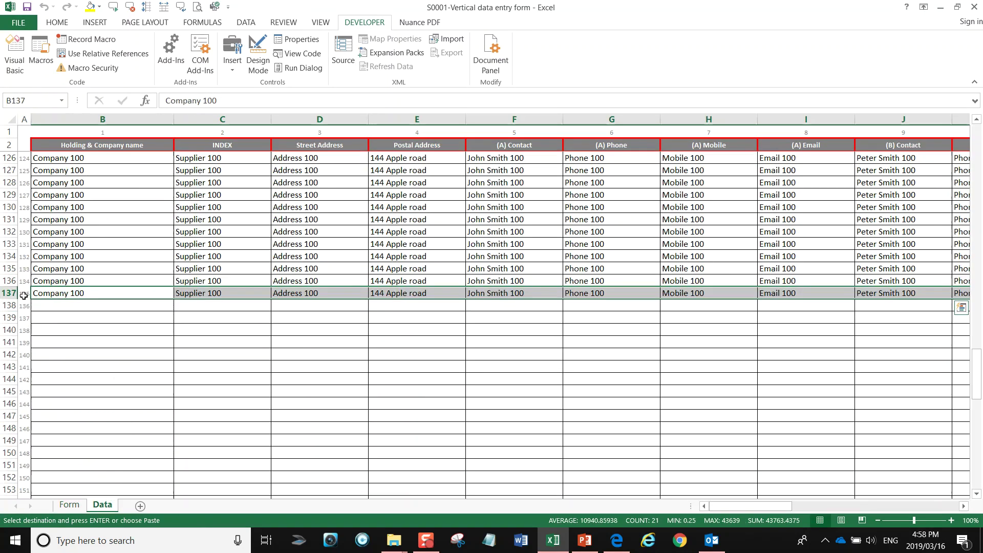
{"action": "left_click", "coordinate": [69, 505]}
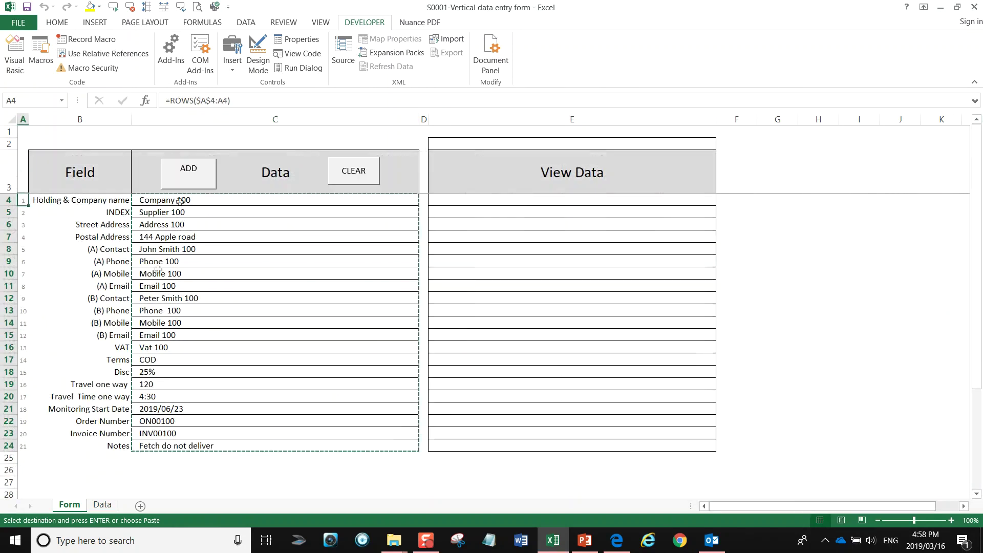
{"action": "left_click", "coordinate": [102, 505]}
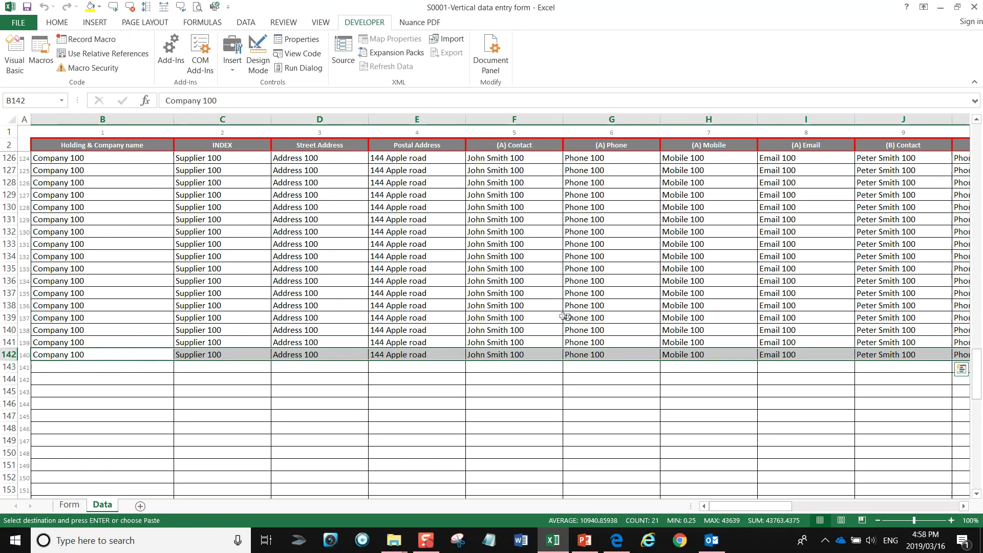
{"action": "key", "text": "ctrl+Page_Up"}
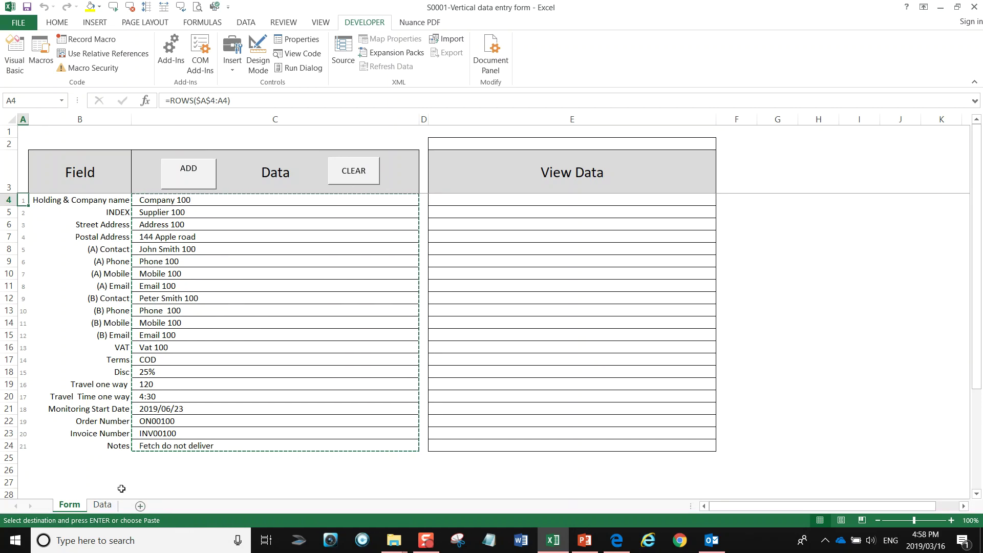
On the Data sheet, delete row 139's entries from Holding & Company name through (A) Mobile
{"action": "left_click", "coordinate": [102, 505]}
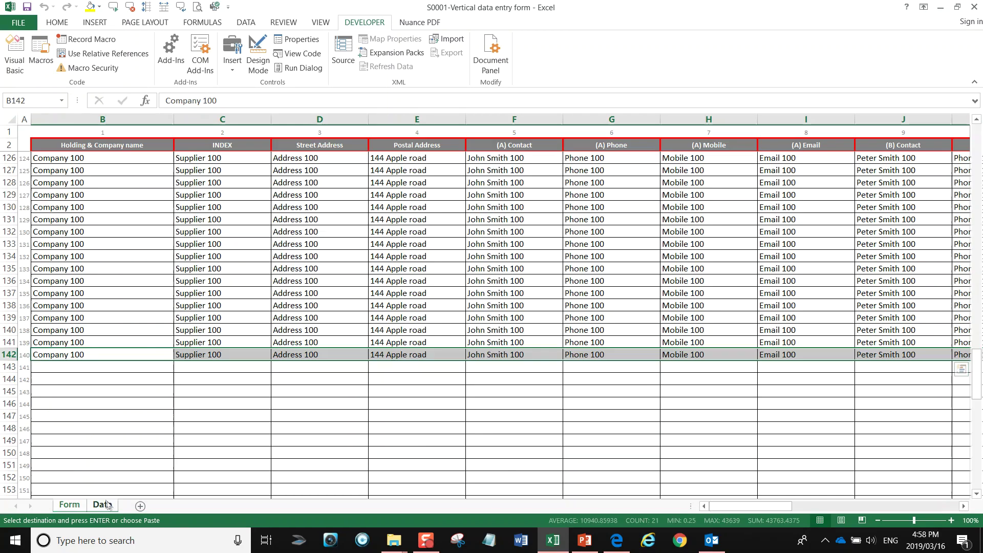
{"action": "left_click", "coordinate": [22, 318]}
{"action": "left_click", "coordinate": [45, 318]}
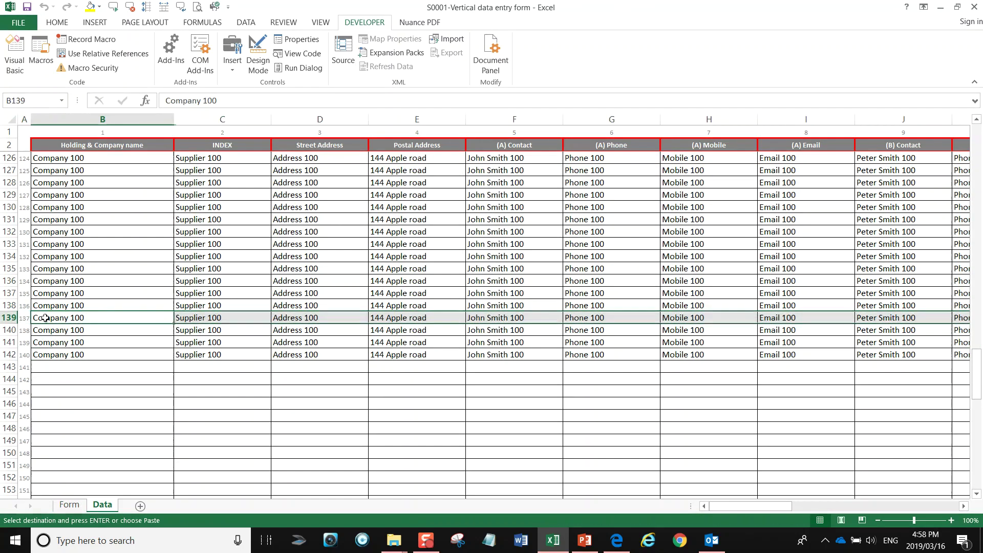
{"action": "left_click_drag", "start_coordinate": [45, 318], "coordinate": [714, 320]}
{"action": "key", "text": "Delete"}
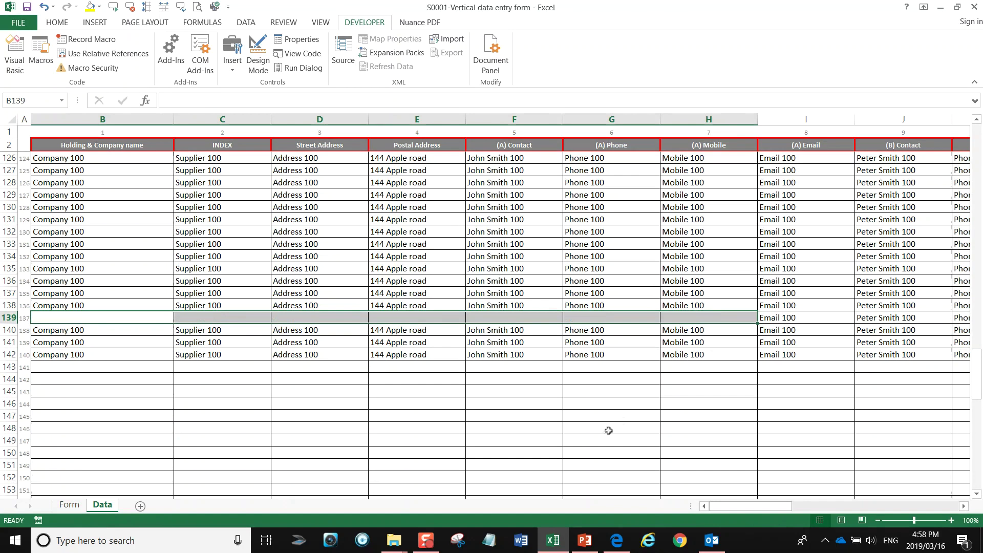
{"action": "left_click", "coordinate": [611, 428]}
Run ADD again from the Form sheet and check where the entries land on the Data sheet
{"action": "left_click", "coordinate": [69, 505]}
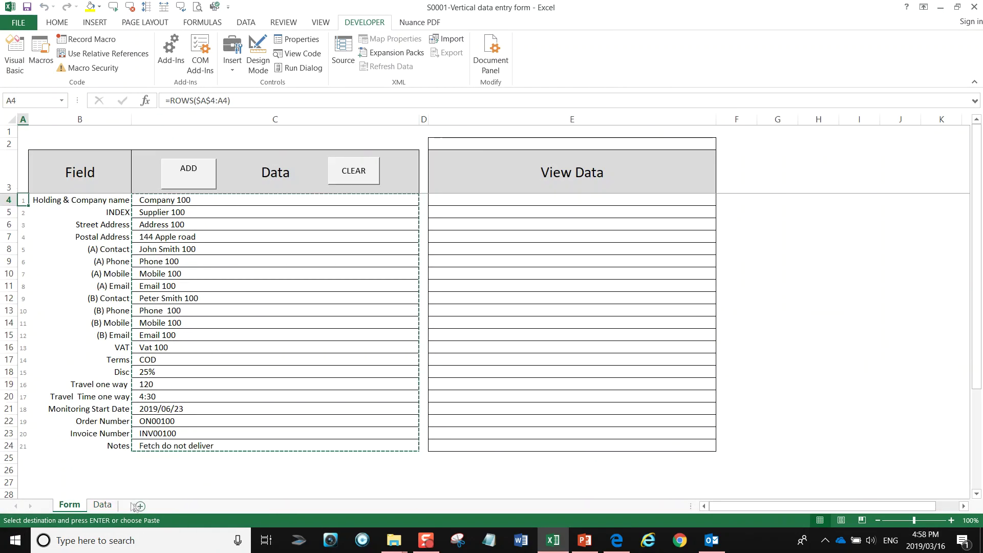
{"action": "left_click", "coordinate": [103, 505]}
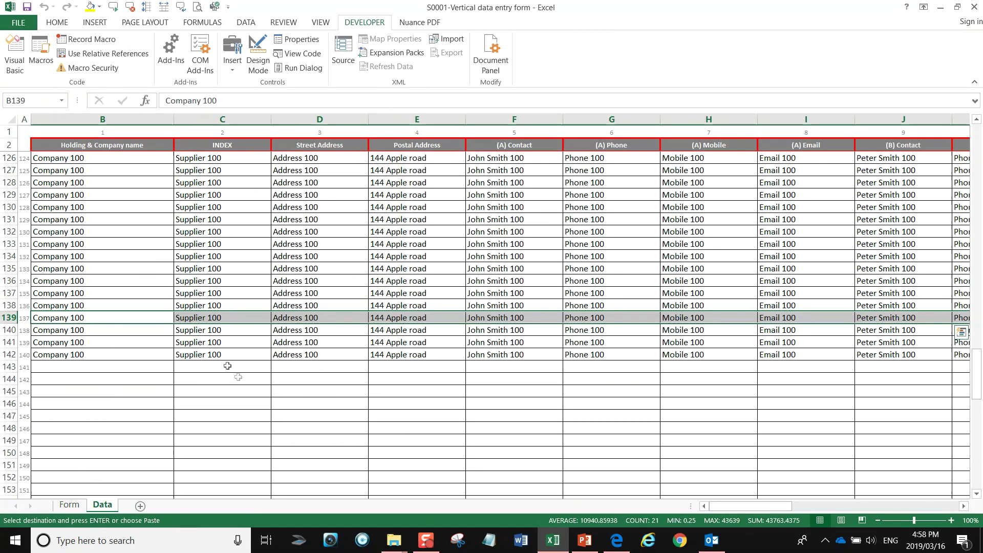
{"action": "left_click", "coordinate": [69, 505]}
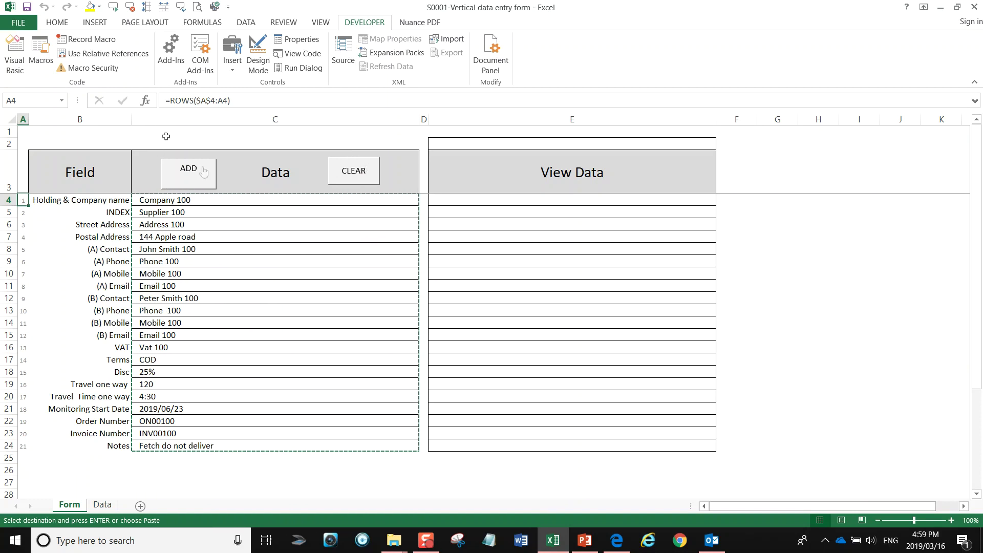
Start recording a macro named CLEAR, stored in This Workbook, from the Form sheet
{"action": "left_click", "coordinate": [367, 179], "text": "ctrl"}
{"action": "left_click", "coordinate": [206, 260]}
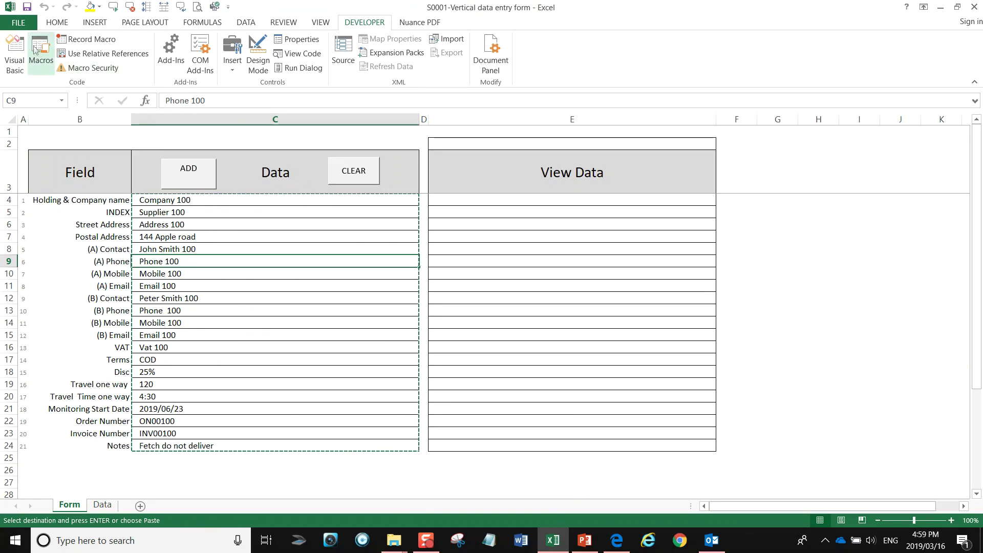
{"action": "left_click", "coordinate": [77, 41]}
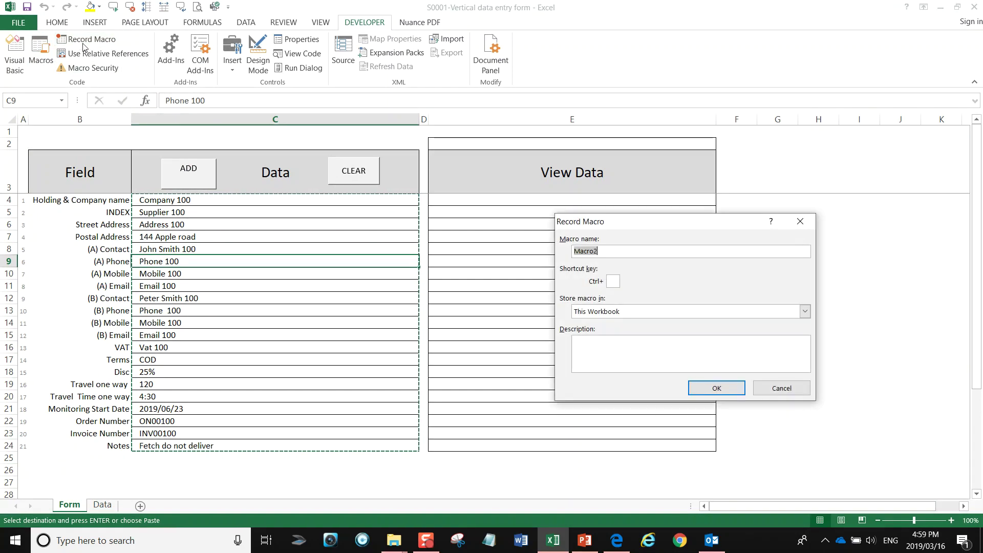
{"action": "type", "text": "CLEAR"}
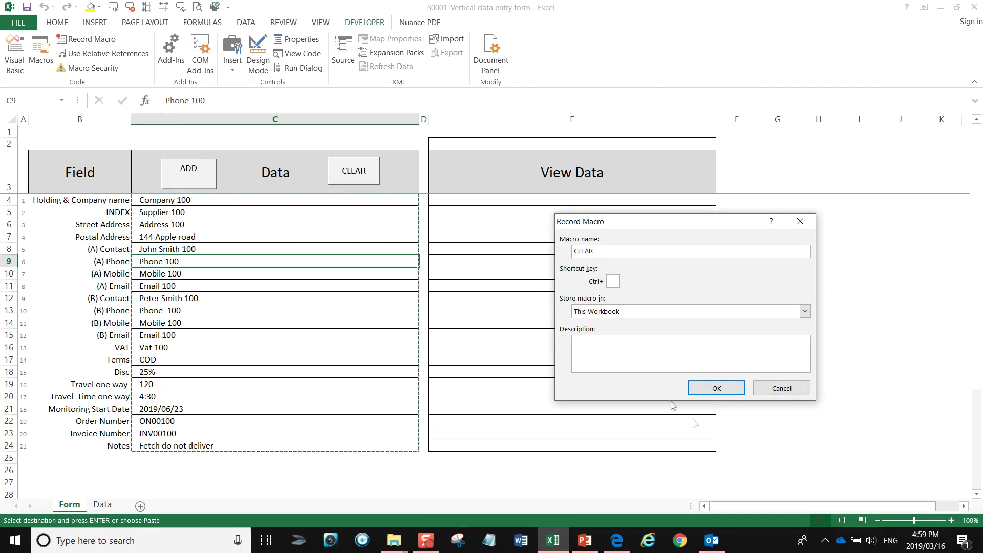
{"action": "left_click", "coordinate": [713, 388]}
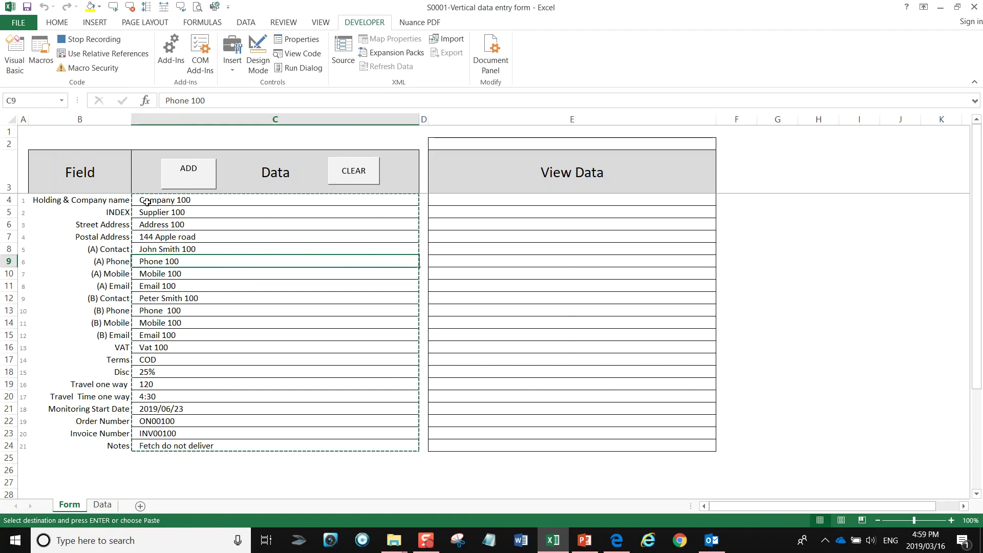
Delete all form entries in C4:C24 and finish the macro recording with cell A4 selected
{"action": "left_click", "coordinate": [103, 505]}
{"action": "left_click", "coordinate": [69, 505]}
{"action": "left_click_drag", "start_coordinate": [152, 201], "coordinate": [226, 434]}
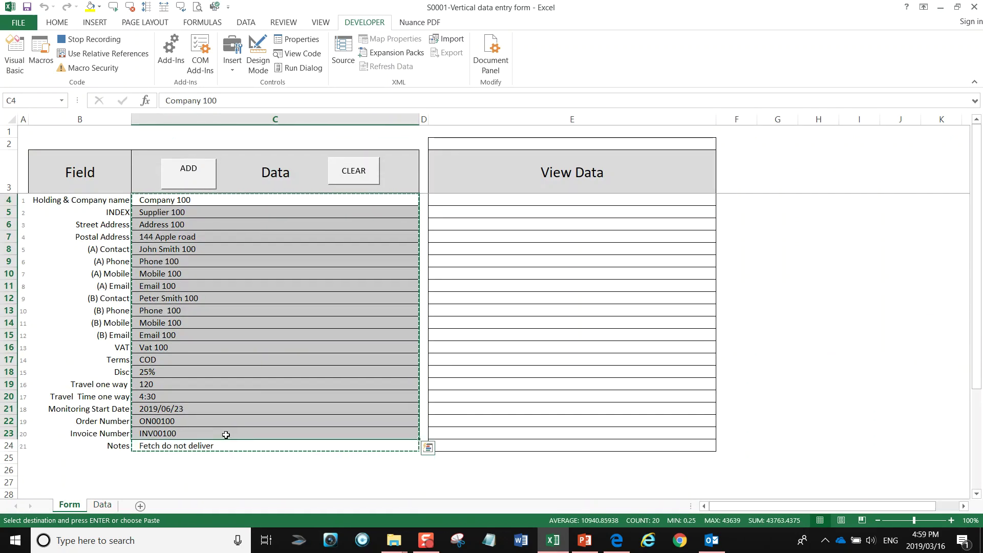
{"action": "key", "text": "Delete"}
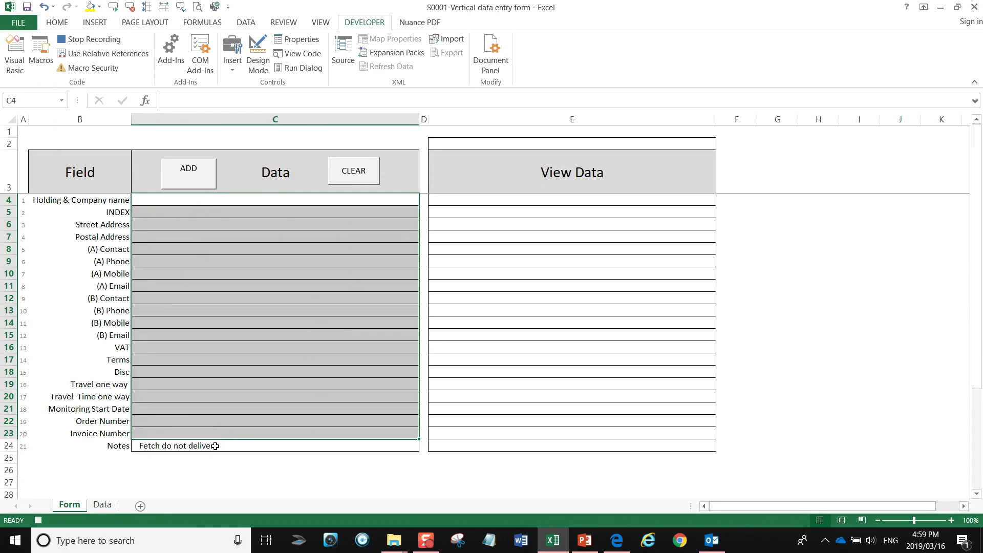
{"action": "left_click", "coordinate": [218, 444]}
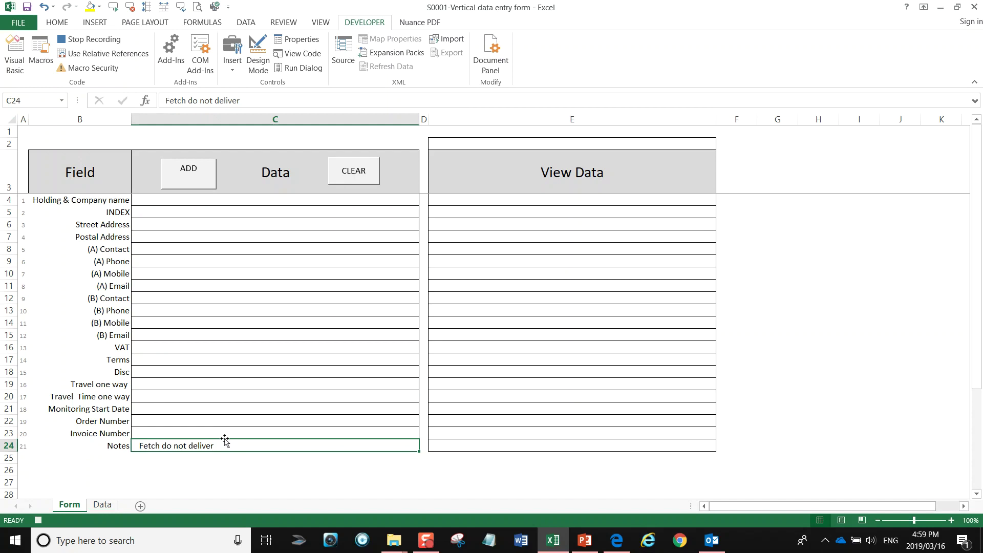
{"action": "key", "text": "Delete"}
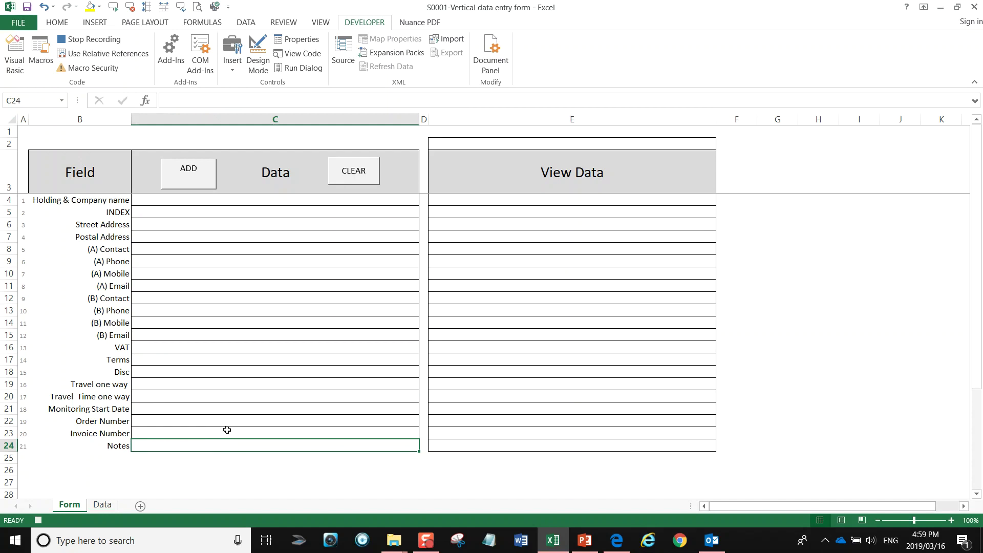
{"action": "key", "text": "ctrl+Home"}
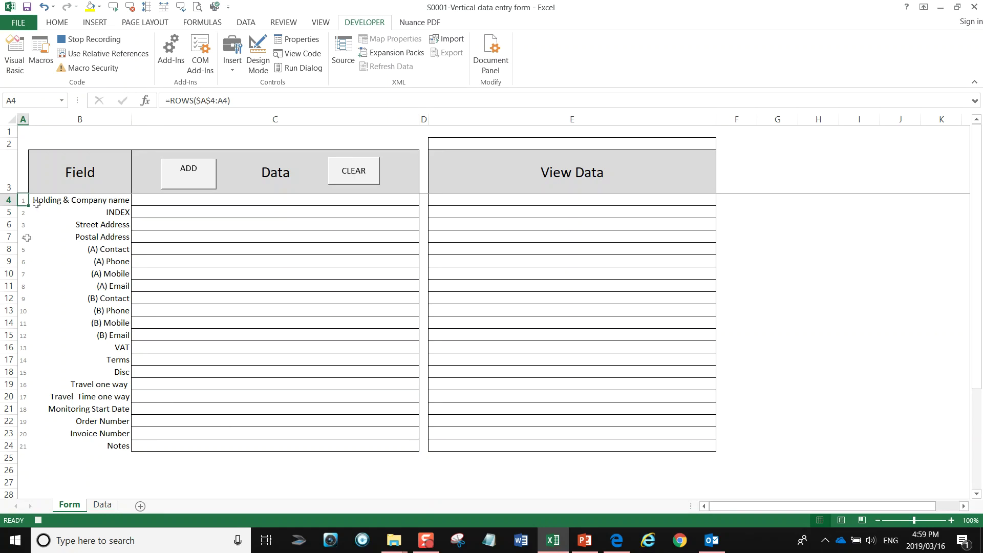
{"action": "left_click", "coordinate": [90, 40]}
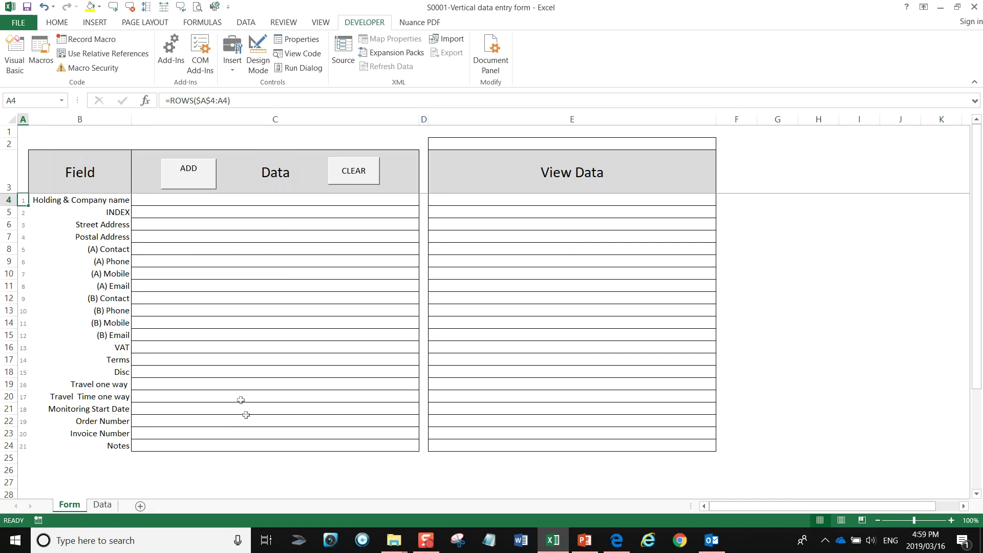
Assign the CLEAR macro to the CLEAR button on the Form sheet and deselect the button
{"action": "right_click", "coordinate": [342, 174]}
{"action": "left_click", "coordinate": [329, 246]}
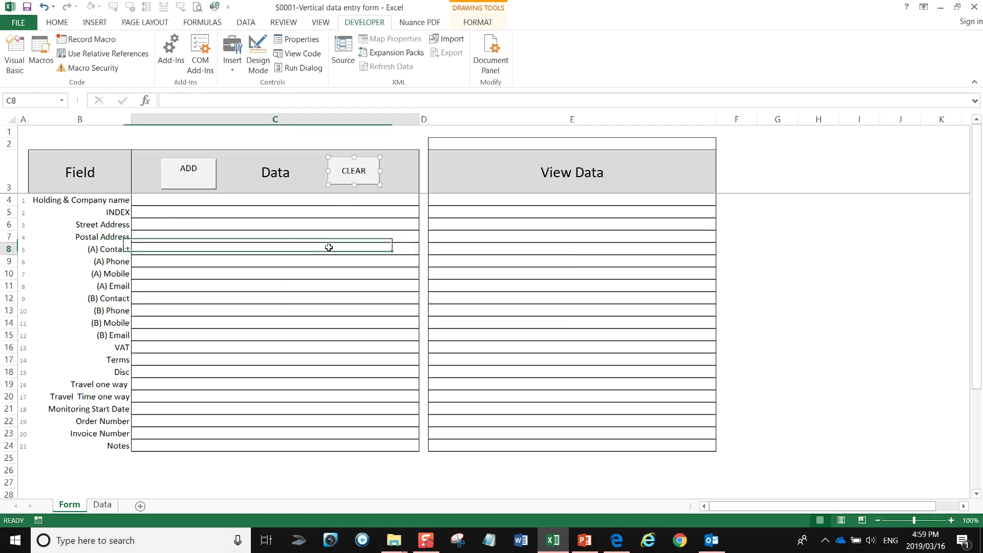
{"action": "right_click", "coordinate": [348, 182]}
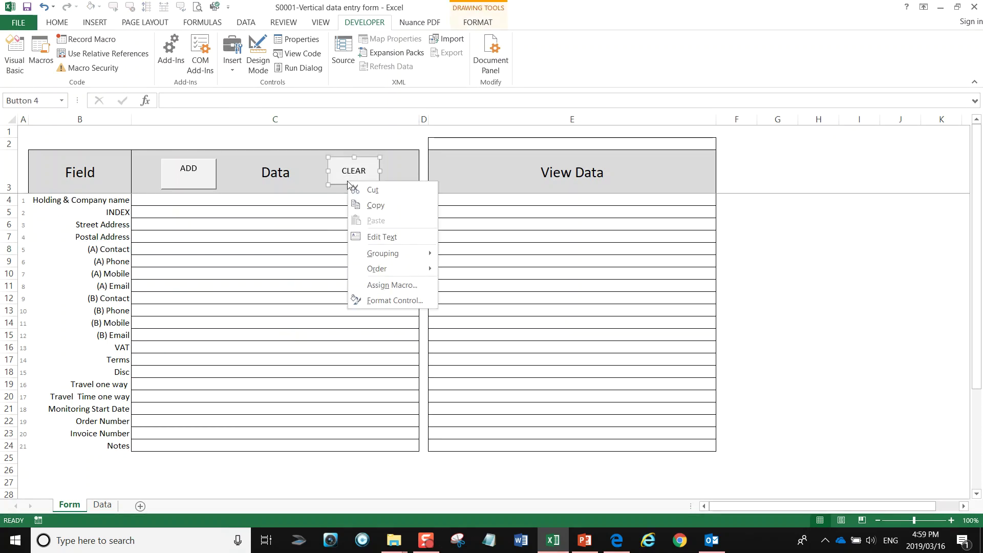
{"action": "left_click", "coordinate": [377, 285]}
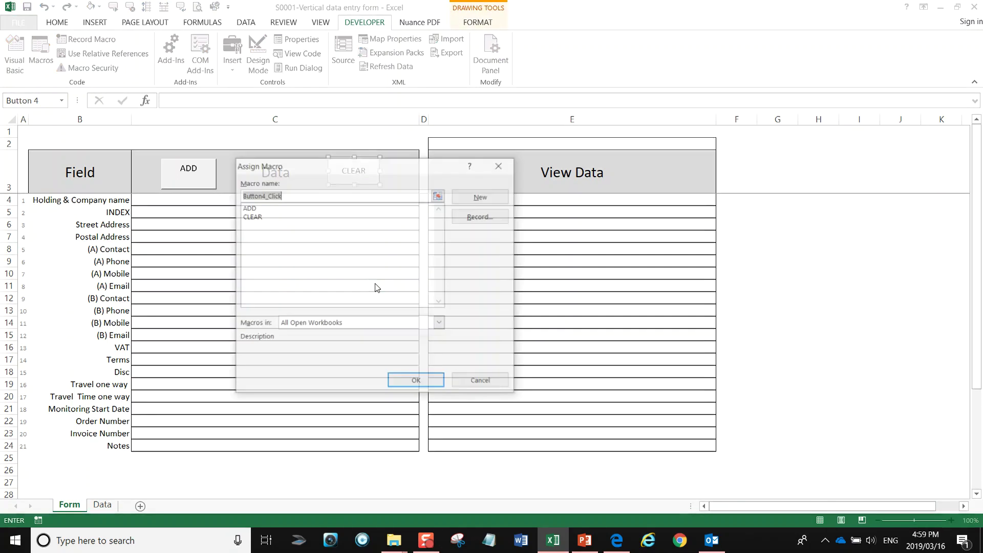
{"action": "left_click", "coordinate": [251, 217]}
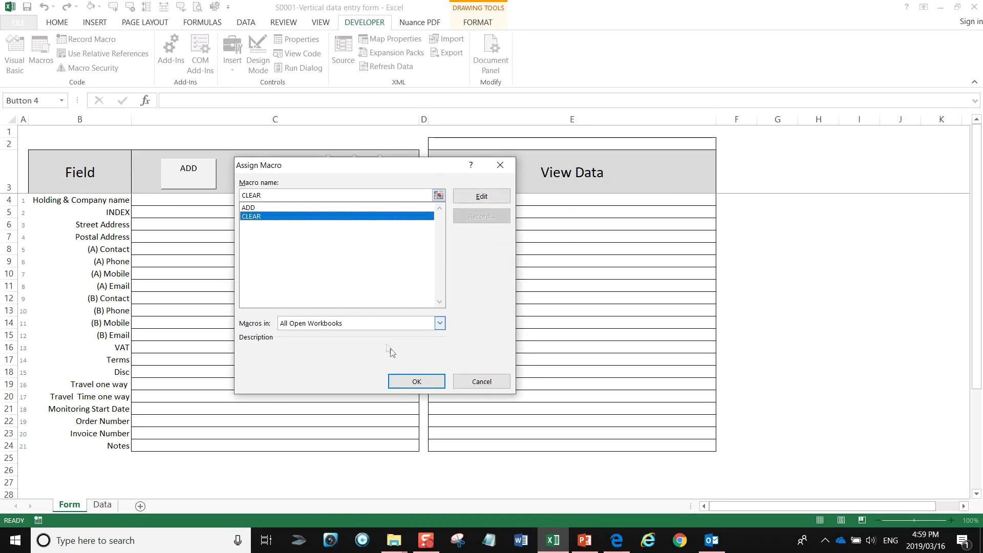
{"action": "left_click", "coordinate": [415, 380]}
{"action": "left_click", "coordinate": [323, 279]}
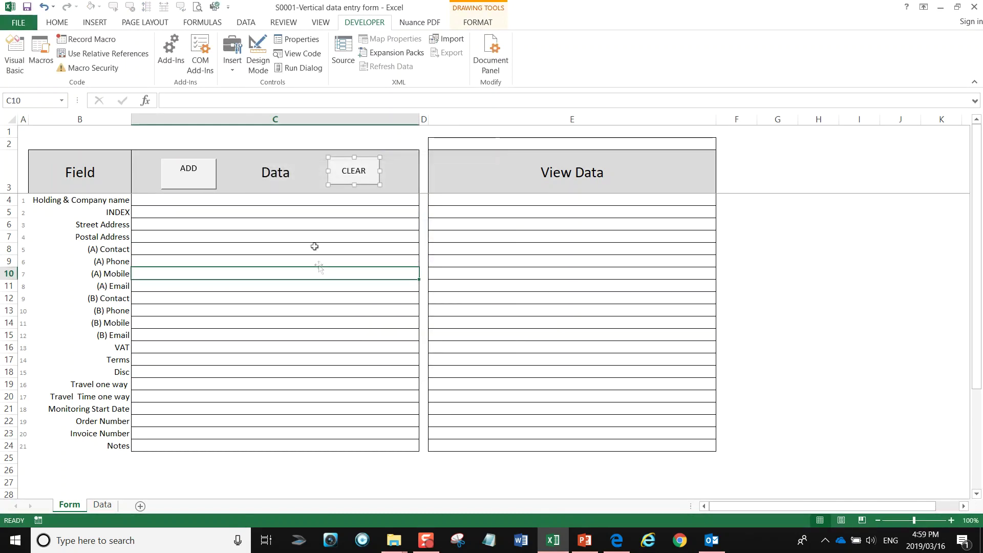
Test the CLEAR and ADD buttons on the empty form and check the result on the Data sheet
{"action": "left_click", "coordinate": [353, 181]}
{"action": "left_click", "coordinate": [355, 178]}
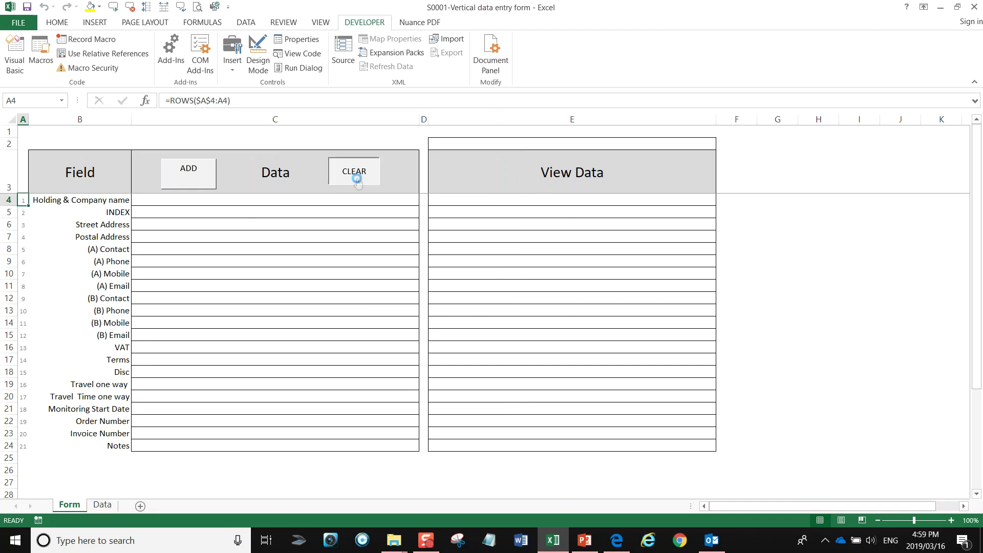
{"action": "left_click", "coordinate": [189, 177]}
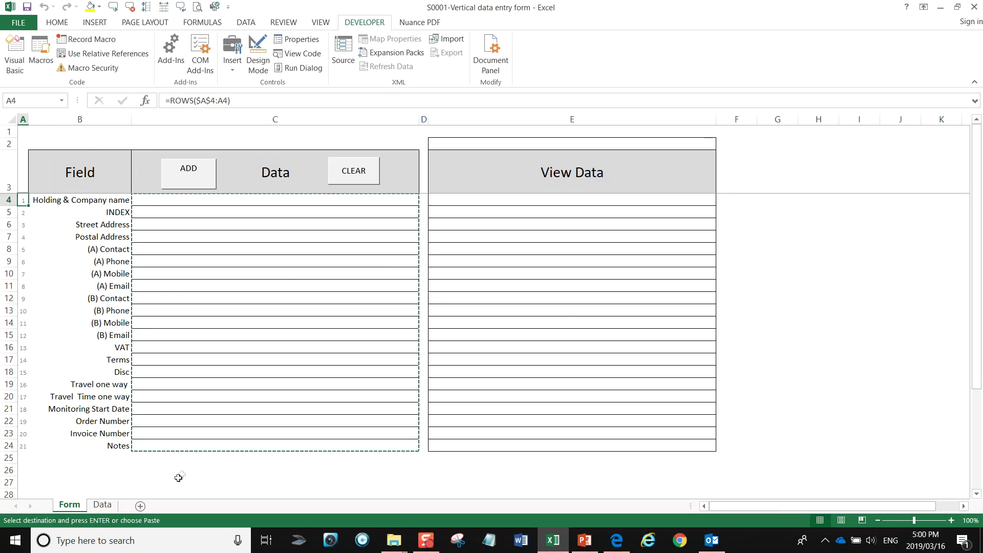
{"action": "left_click", "coordinate": [103, 504]}
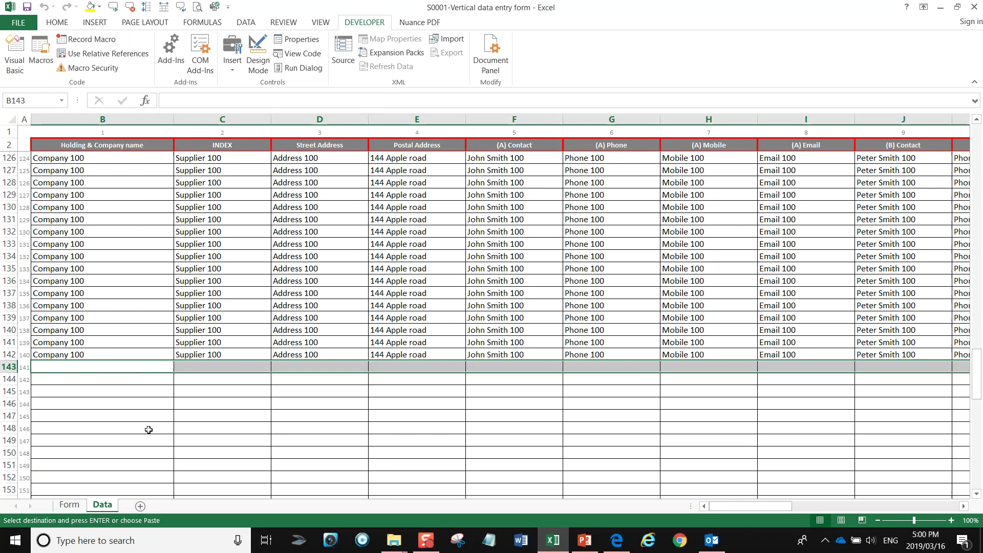
{"action": "left_click", "coordinate": [71, 504]}
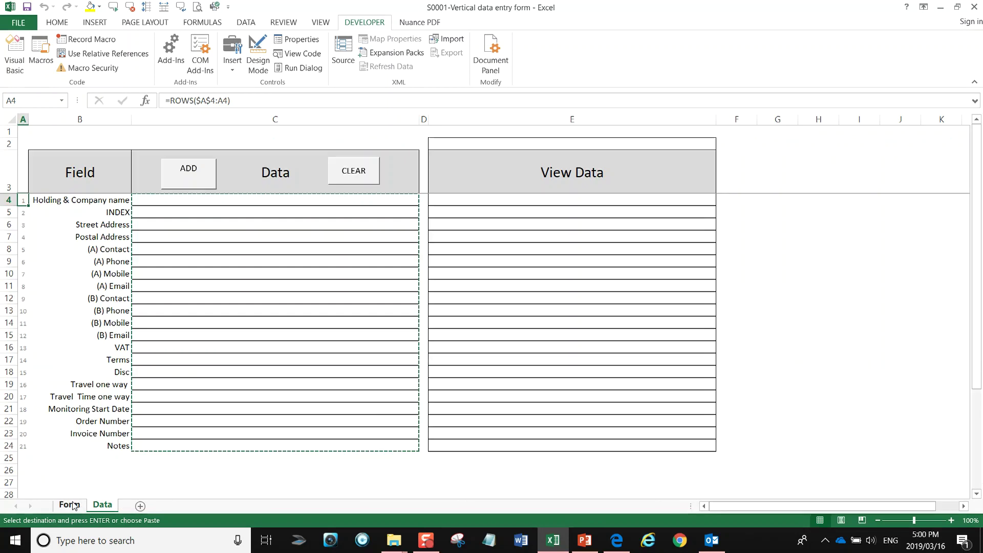
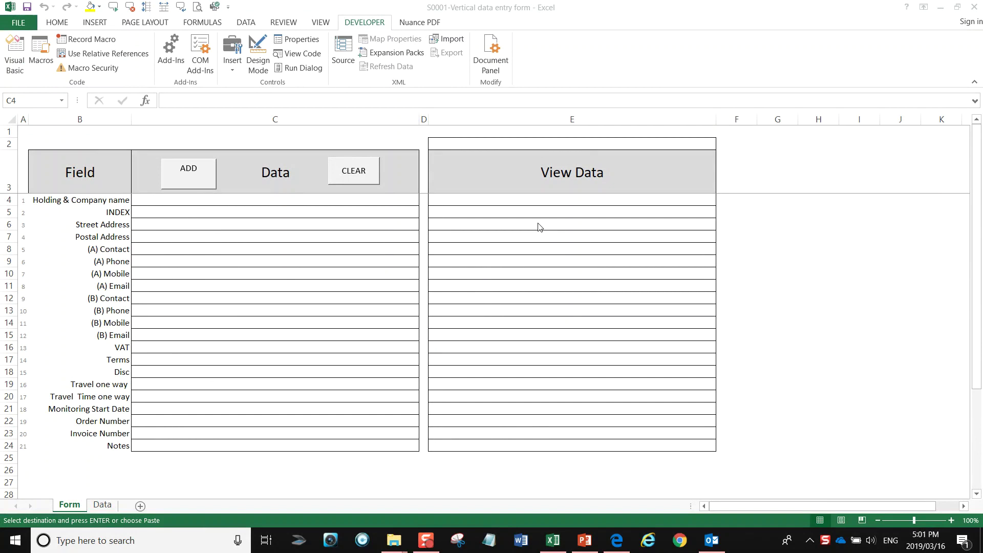
Start a data validation rule for cell E2 on the Form sheet that allows a List
{"action": "left_click", "coordinate": [488, 145]}
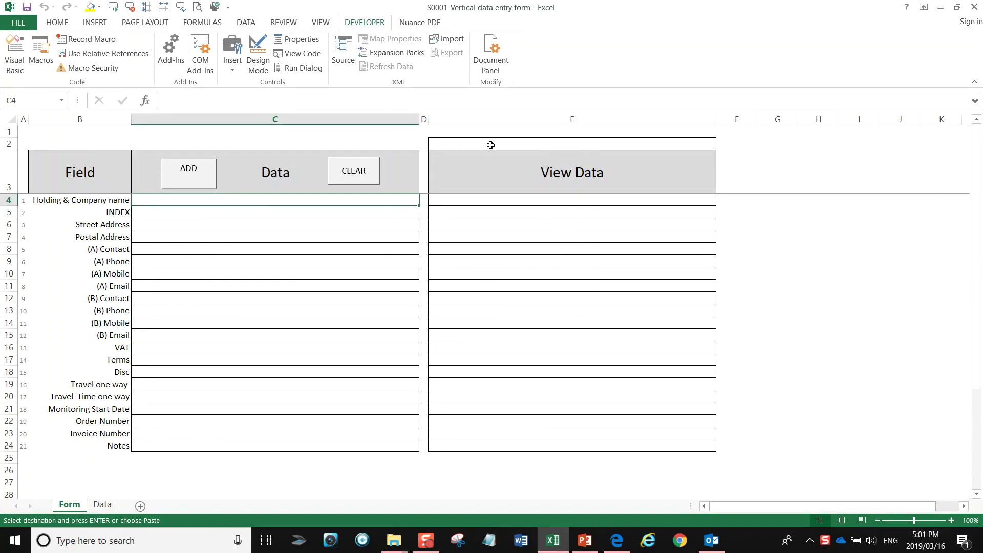
{"action": "left_click", "coordinate": [491, 144]}
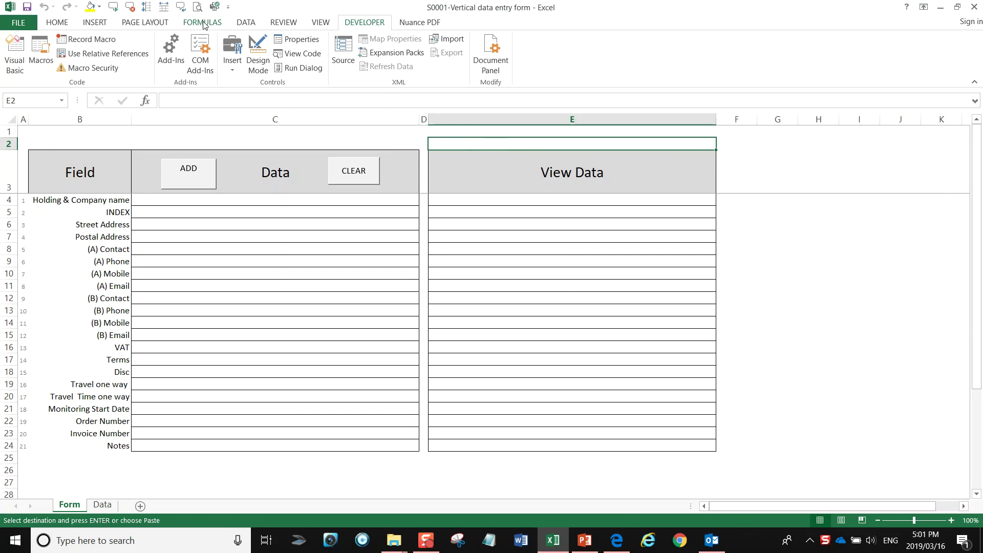
{"action": "left_click", "coordinate": [247, 23]}
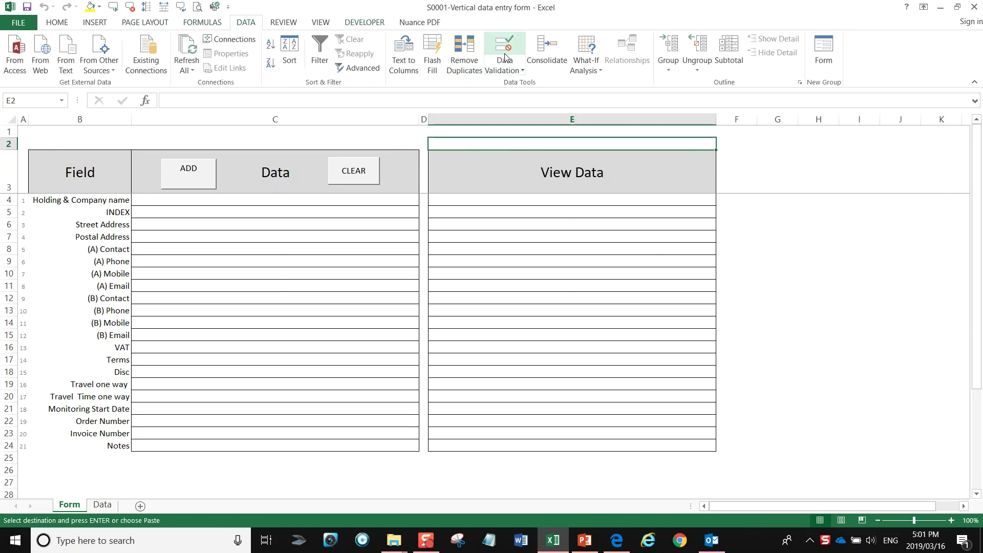
{"action": "left_click", "coordinate": [505, 56]}
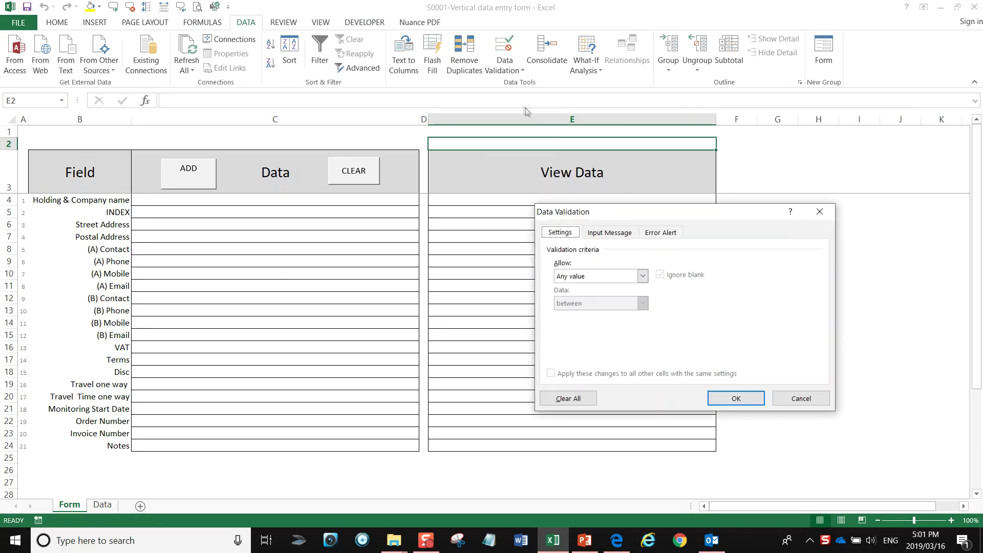
{"action": "left_click", "coordinate": [641, 275]}
{"action": "left_click", "coordinate": [588, 316]}
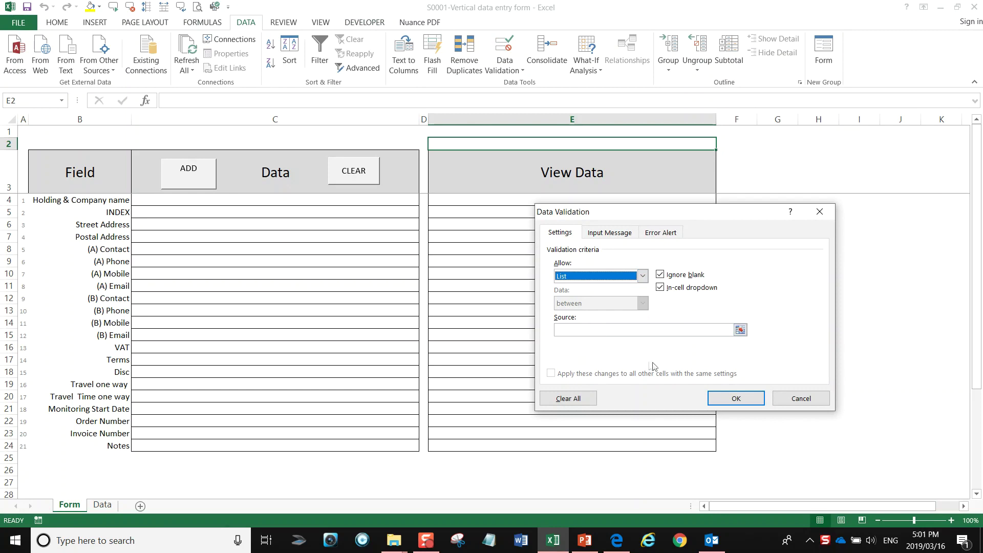
Set the list source to the company names in Data!$B$3:$B$202 and apply the validation
{"action": "left_click", "coordinate": [741, 330]}
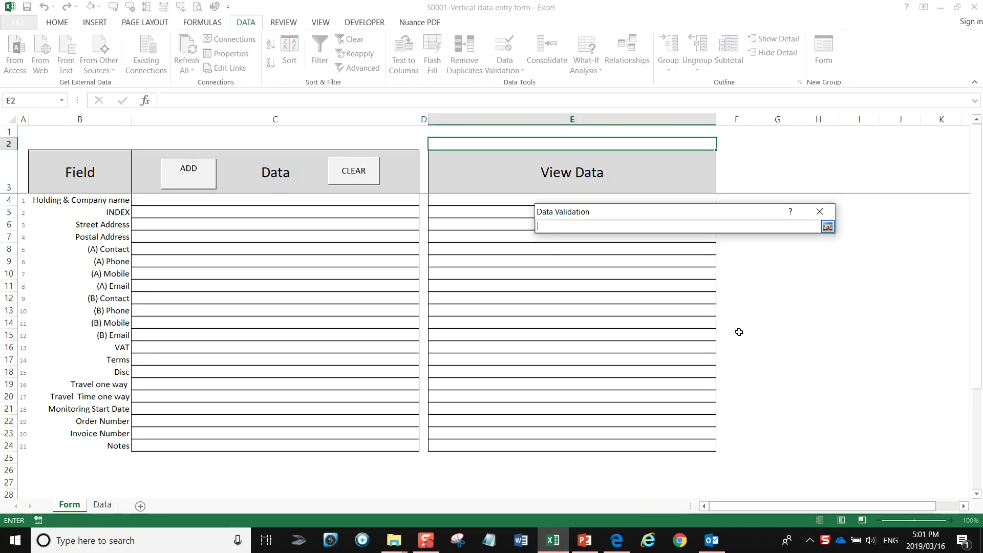
{"action": "left_click", "coordinate": [114, 509]}
{"action": "scroll", "coordinate": [128, 328], "scroll_direction": "up", "scroll_amount": 13}
{"action": "left_click_drag", "start_coordinate": [905, 507], "coordinate": [732, 507]}
{"action": "scroll", "coordinate": [153, 328], "scroll_direction": "up", "scroll_amount": 20}
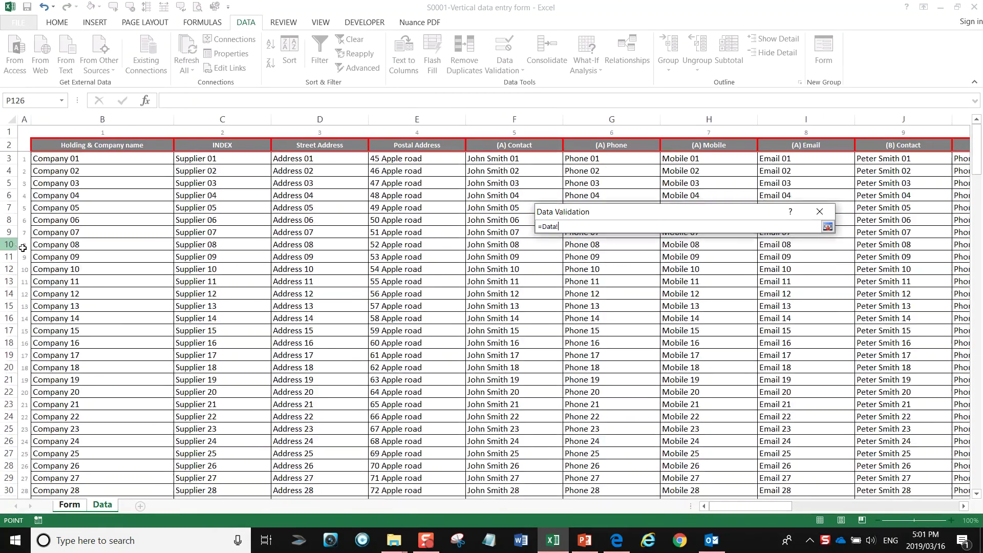
{"action": "left_click", "coordinate": [88, 159]}
{"action": "left_click_drag", "start_coordinate": [88, 164], "coordinate": [88, 435]}
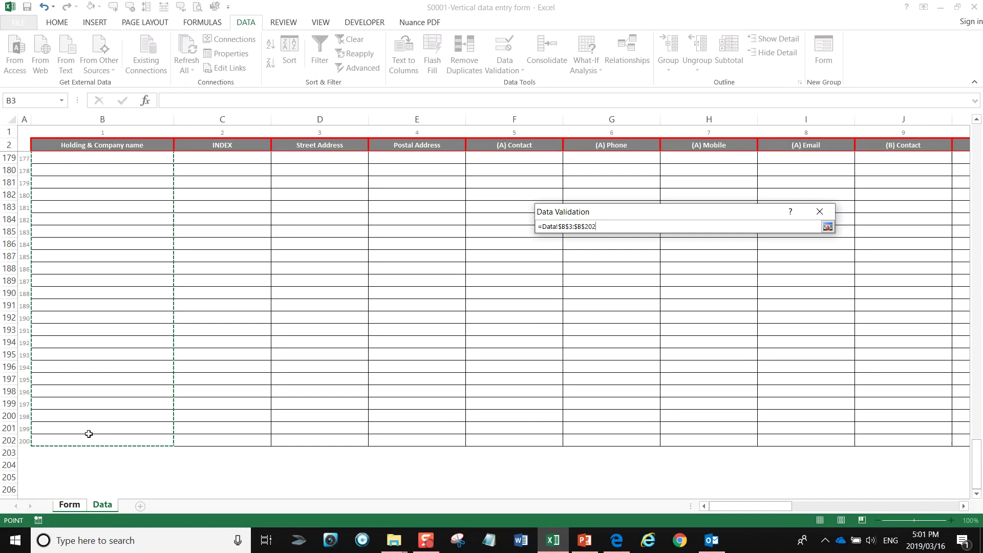
{"action": "key", "text": "Return"}
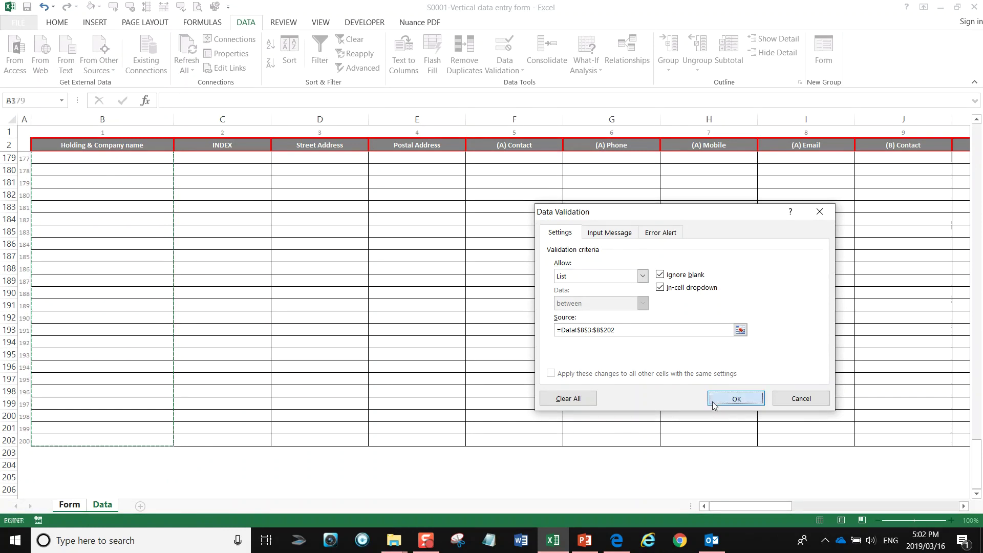
{"action": "left_click", "coordinate": [736, 398]}
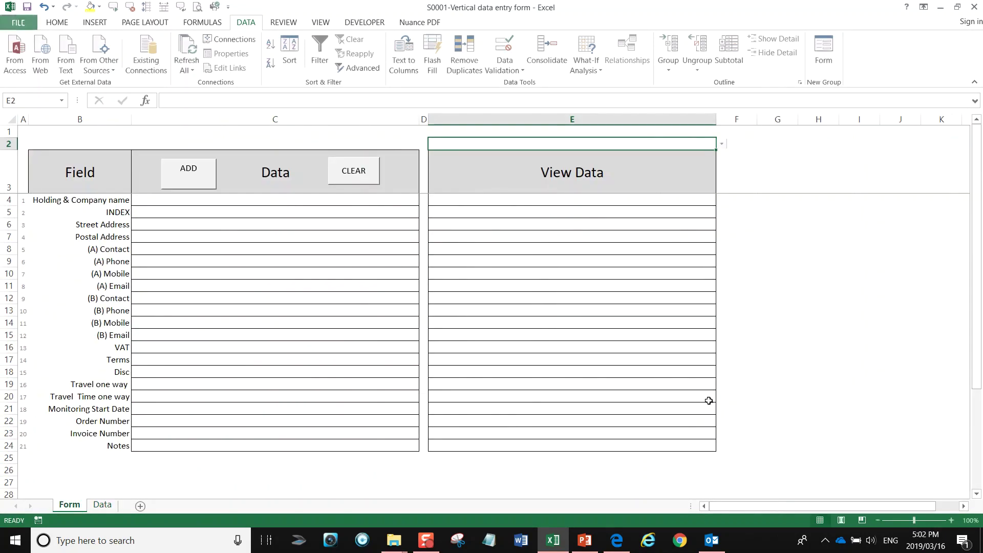
Test the drop-down list in E2 by choosing Company 03, Company 06 and finally Company 10
{"action": "left_click", "coordinate": [720, 144]}
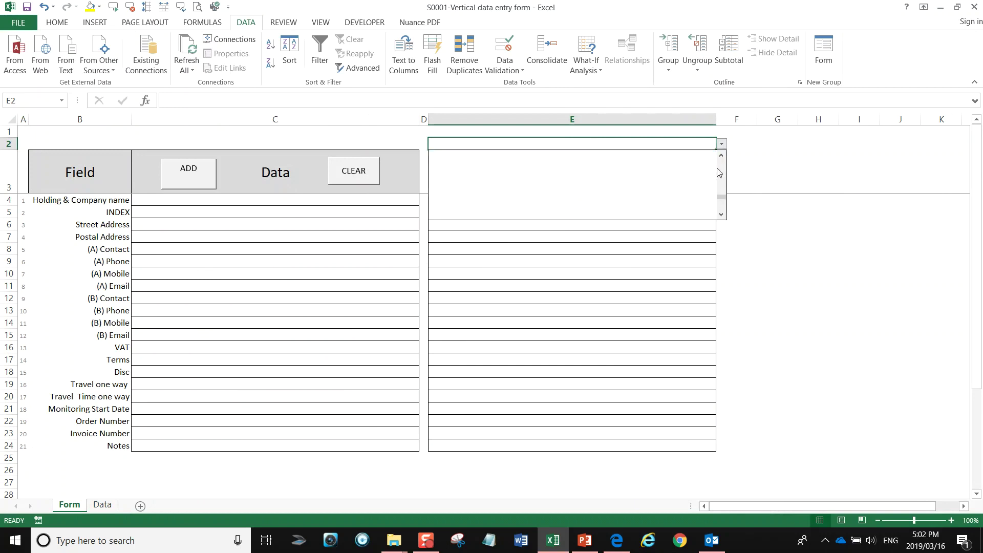
{"action": "left_click_drag", "start_coordinate": [722, 197], "coordinate": [714, 156]}
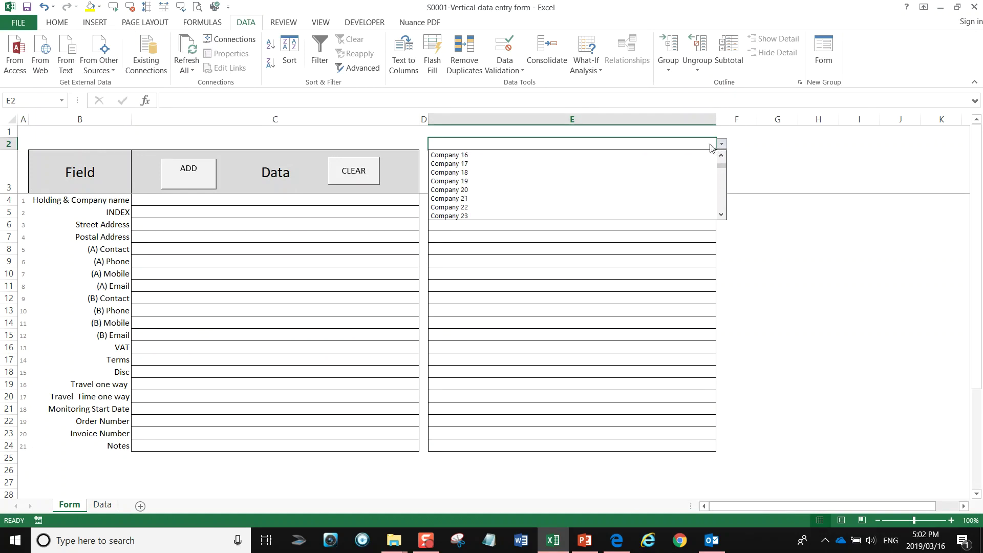
{"action": "left_click_drag", "start_coordinate": [715, 200], "coordinate": [726, 146]}
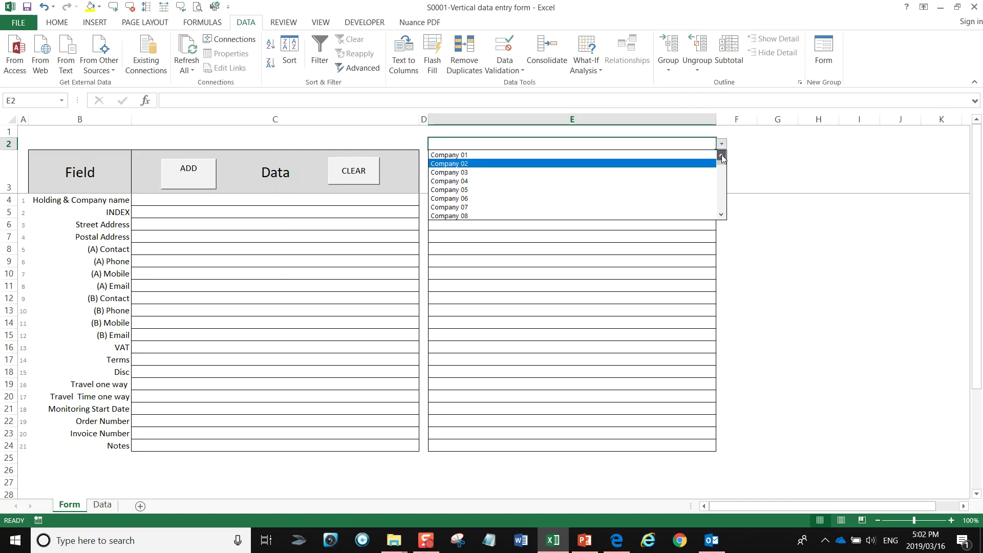
{"action": "left_click", "coordinate": [655, 180]}
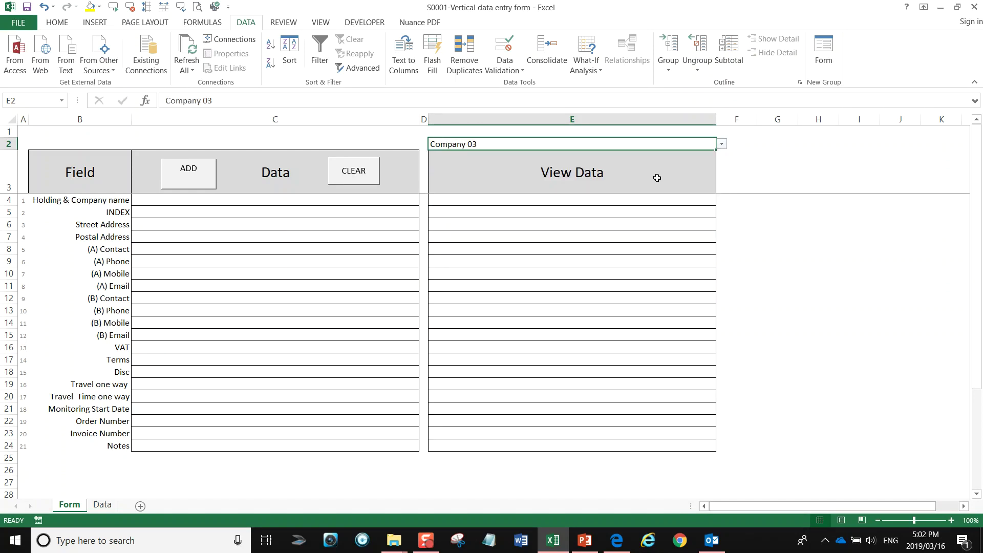
{"action": "left_click", "coordinate": [721, 145]}
{"action": "left_click", "coordinate": [671, 199]}
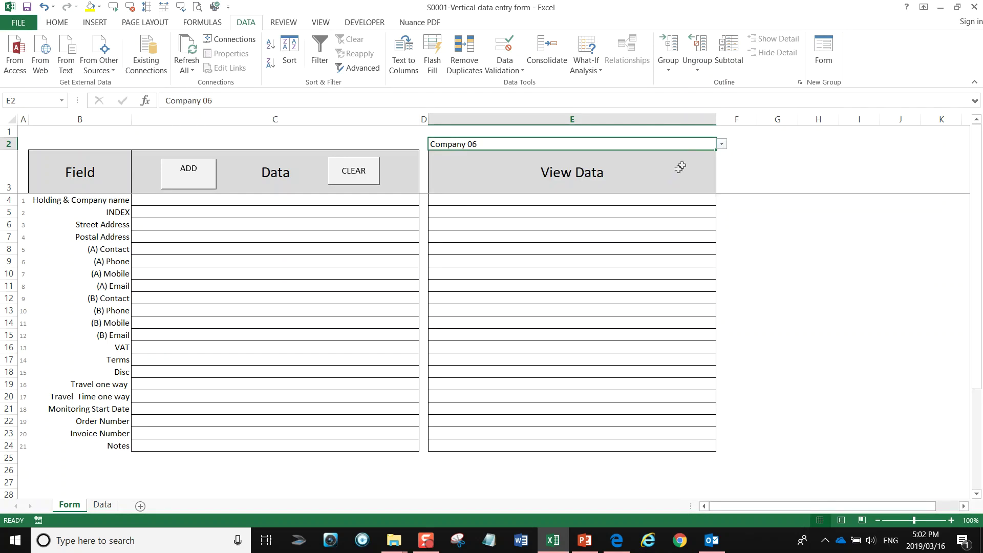
{"action": "left_click", "coordinate": [722, 144]}
{"action": "left_click", "coordinate": [675, 187]}
Begin a VLOOKUP formula in E4 with the absolute reference $E$2 as its lookup value
{"action": "left_click", "coordinate": [480, 201]}
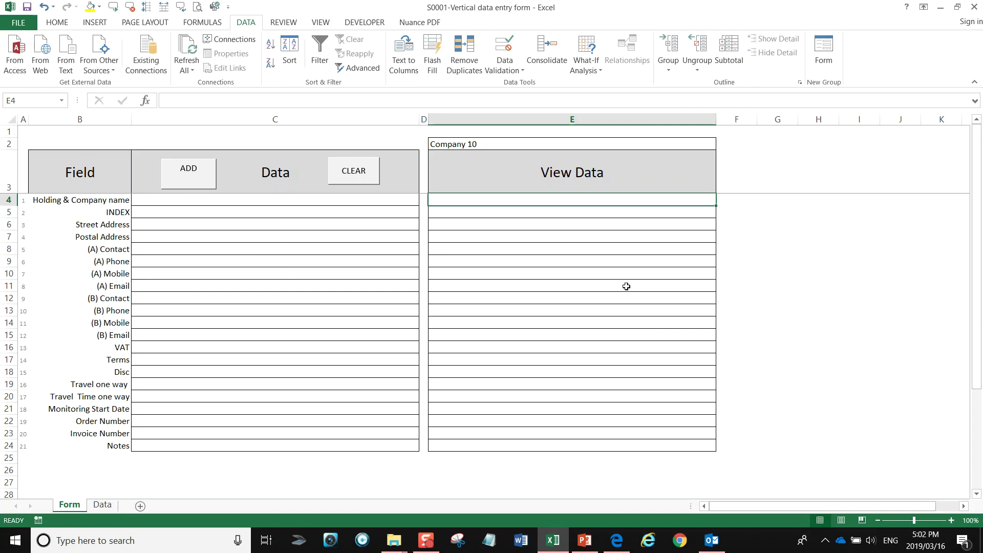
{"action": "type", "text": "="}
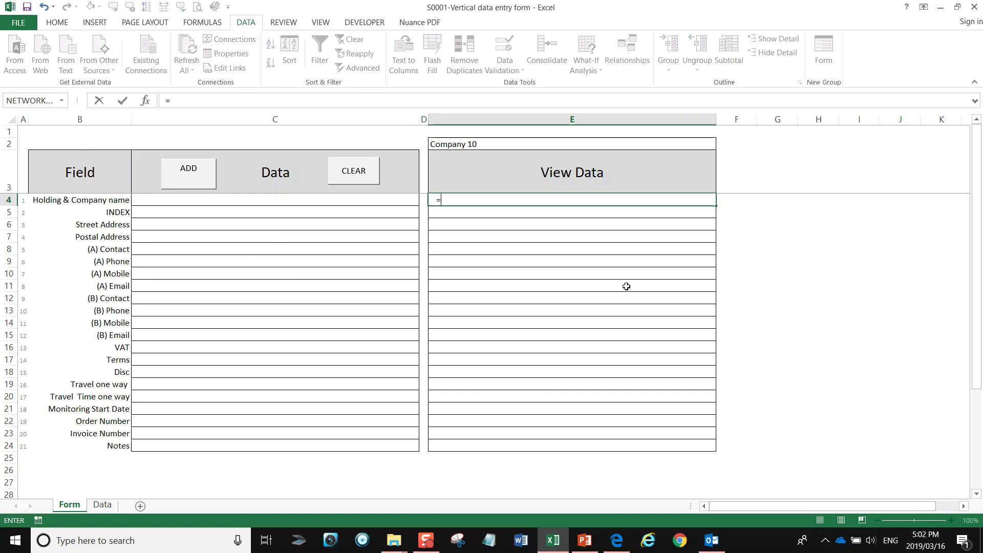
{"action": "type", "text": "vl"}
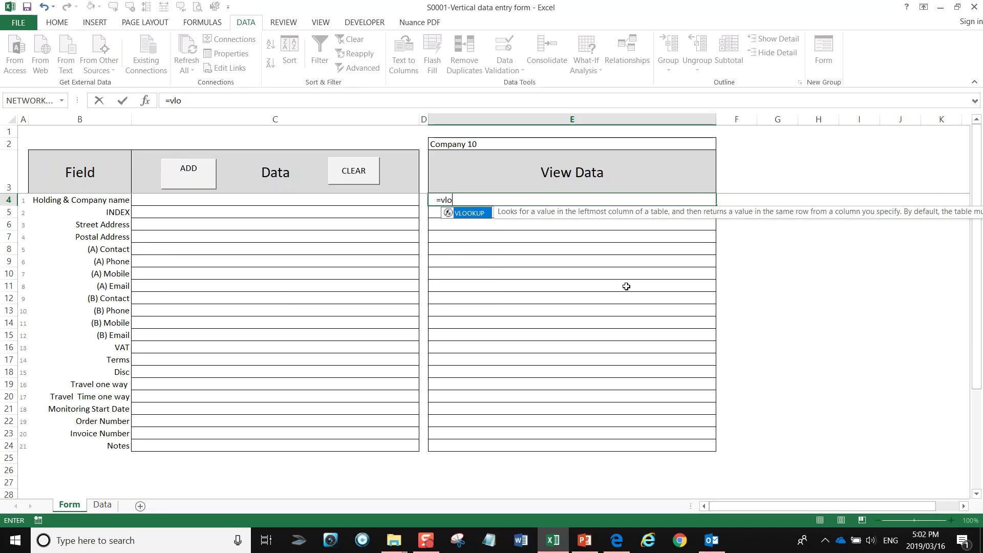
{"action": "type", "text": "o"}
{"action": "key", "text": "Tab"}
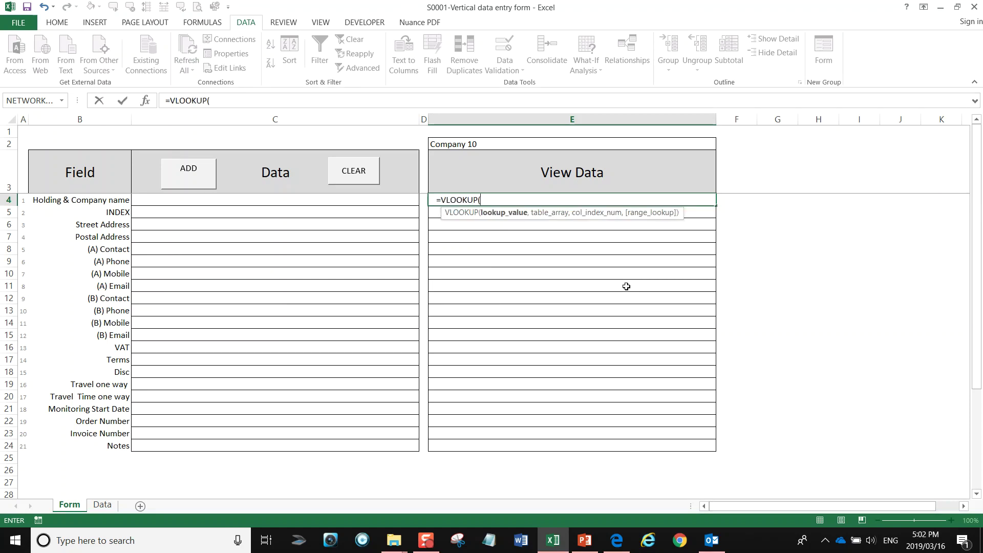
{"action": "key", "text": "ctrl+a"}
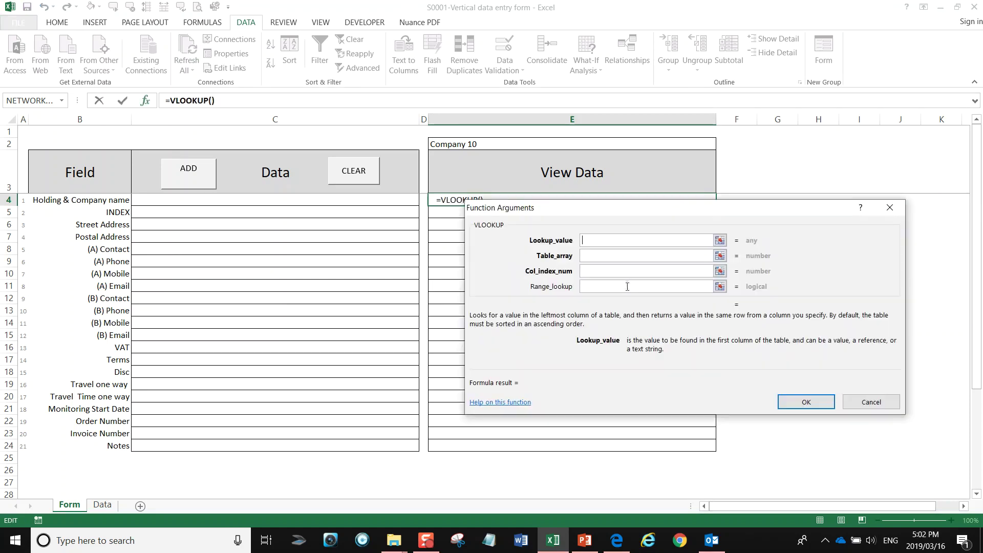
{"action": "left_click", "coordinate": [720, 240]}
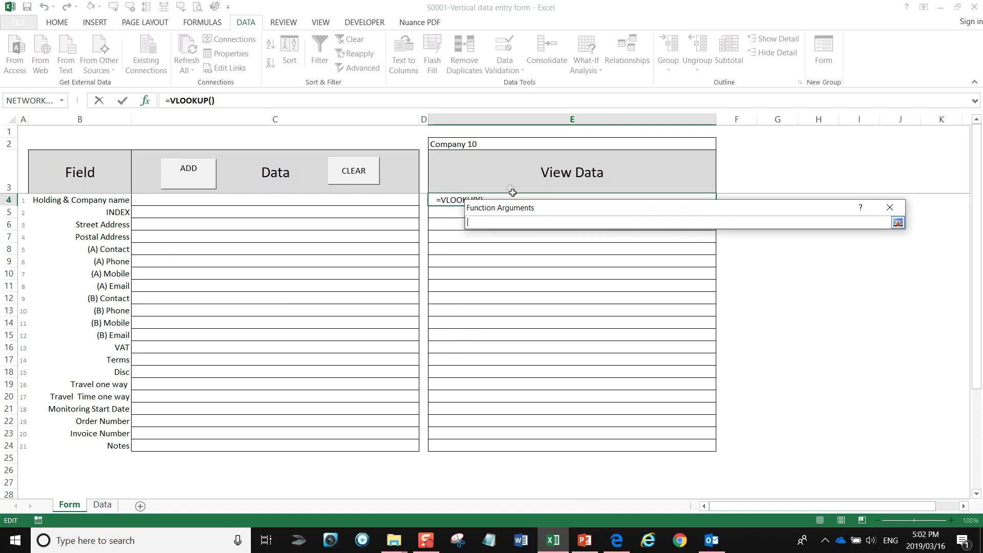
{"action": "left_click", "coordinate": [484, 146]}
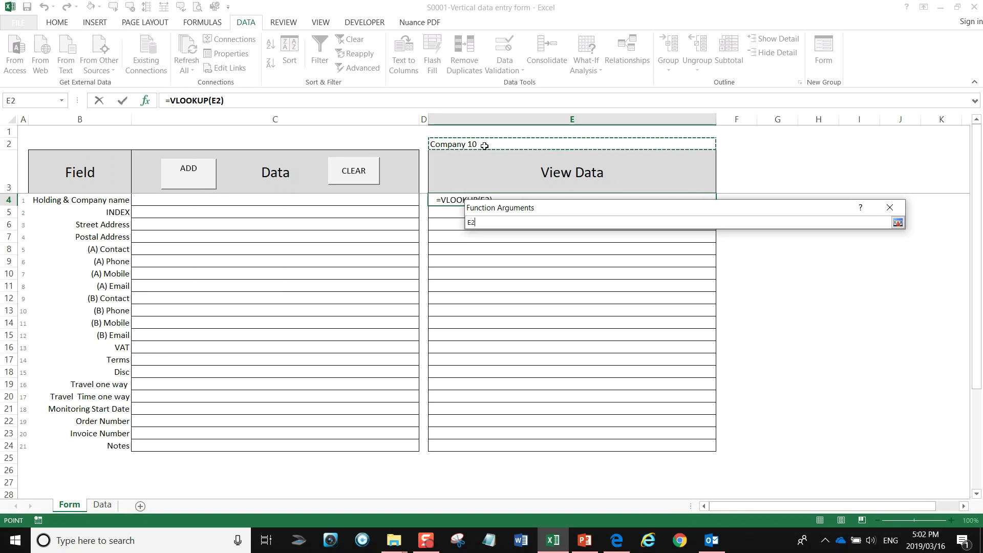
{"action": "key", "text": "F4"}
{"action": "key", "text": "Return"}
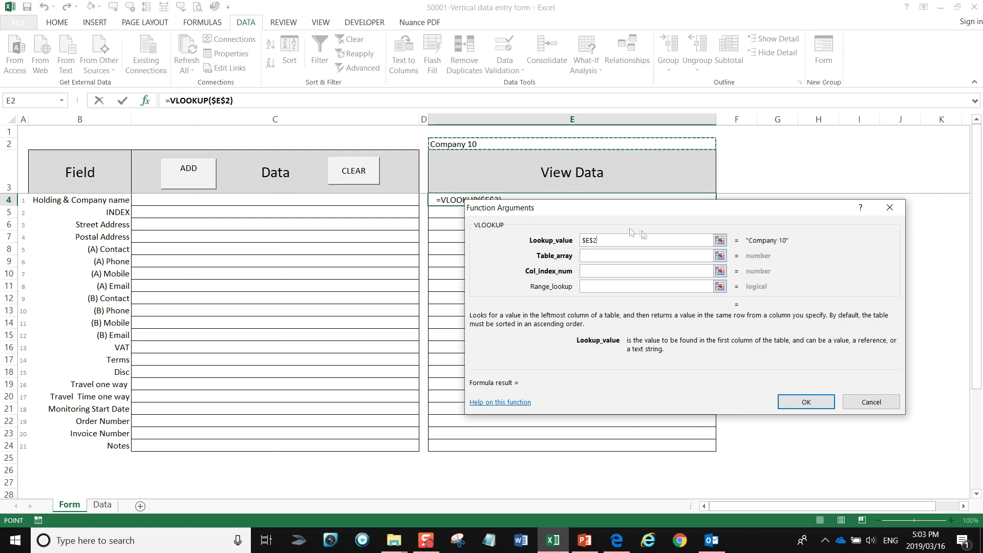
Set the VLOOKUP table array to the absolute range Data!$B$3:$V$202
{"action": "left_click", "coordinate": [720, 255]}
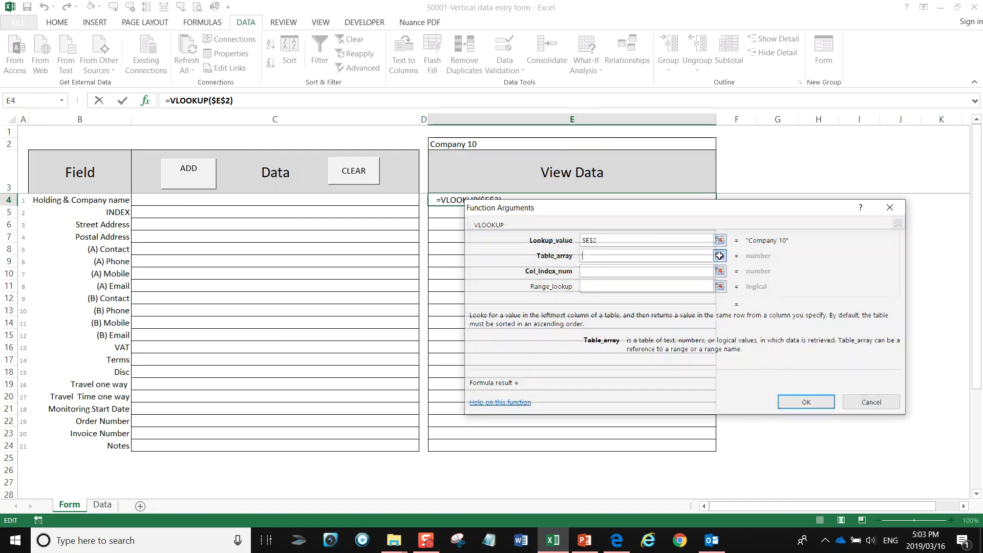
{"action": "left_click", "coordinate": [102, 504]}
{"action": "scroll", "coordinate": [116, 344], "scroll_direction": "down", "scroll_amount": 3}
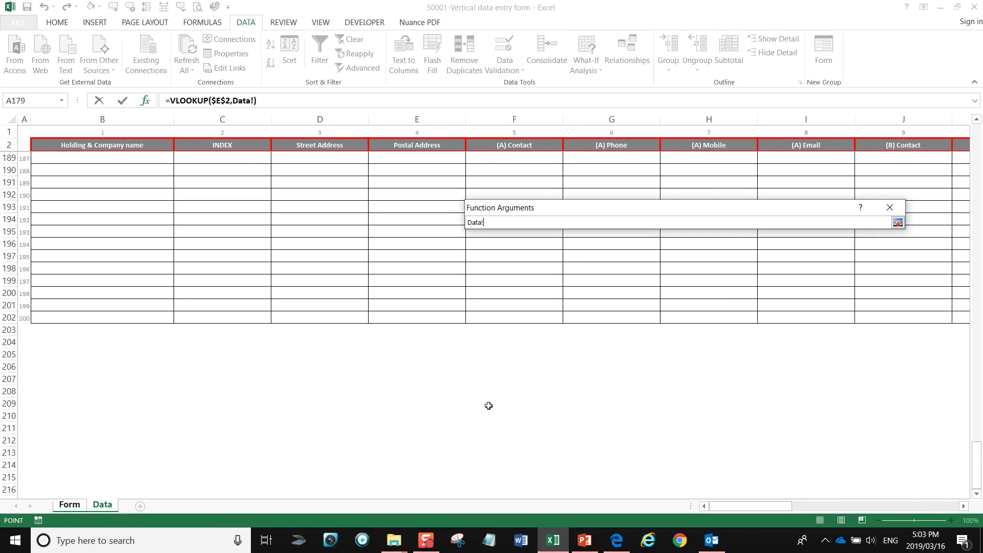
{"action": "left_click_drag", "start_coordinate": [769, 506], "coordinate": [937, 539]}
{"action": "left_click", "coordinate": [793, 319]}
{"action": "left_click_drag", "start_coordinate": [794, 318], "coordinate": [78, 68]}
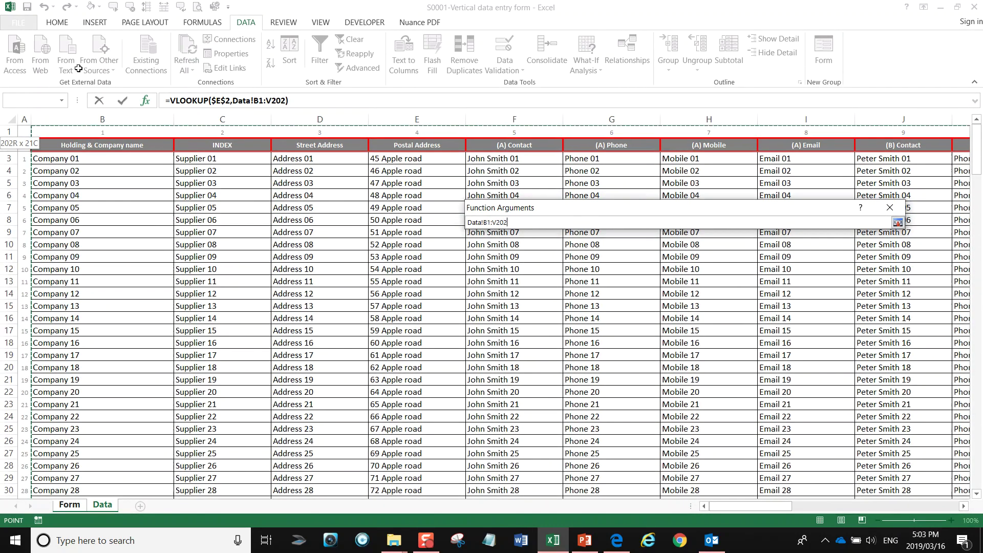
{"action": "left_click_drag", "start_coordinate": [54, 154], "coordinate": [54, 161]}
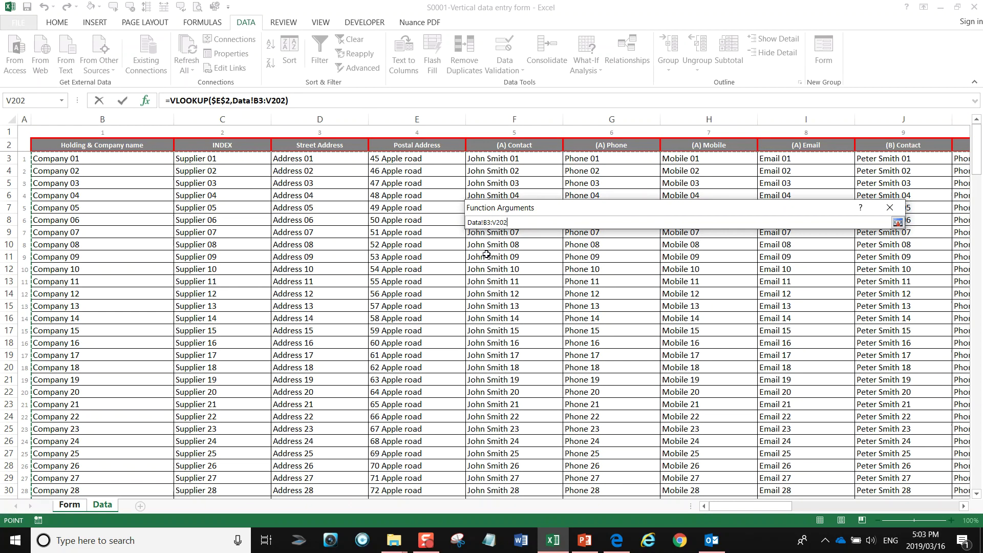
{"action": "key", "text": "F4"}
{"action": "key", "text": "Return"}
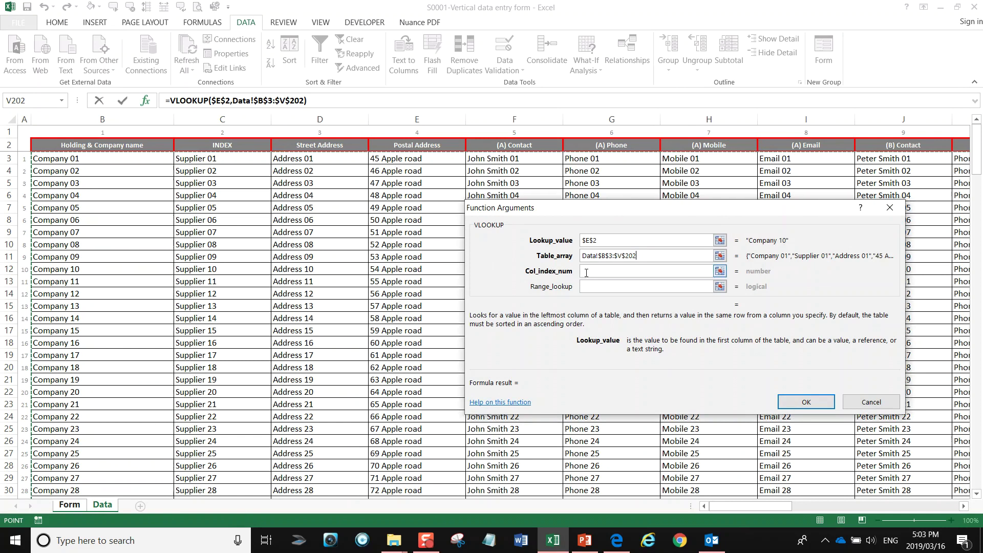
Complete the VLOOKUP with column index 1 and range lookup 0 for an exact match
{"action": "left_click", "coordinate": [610, 270]}
{"action": "type", "text": "1"}
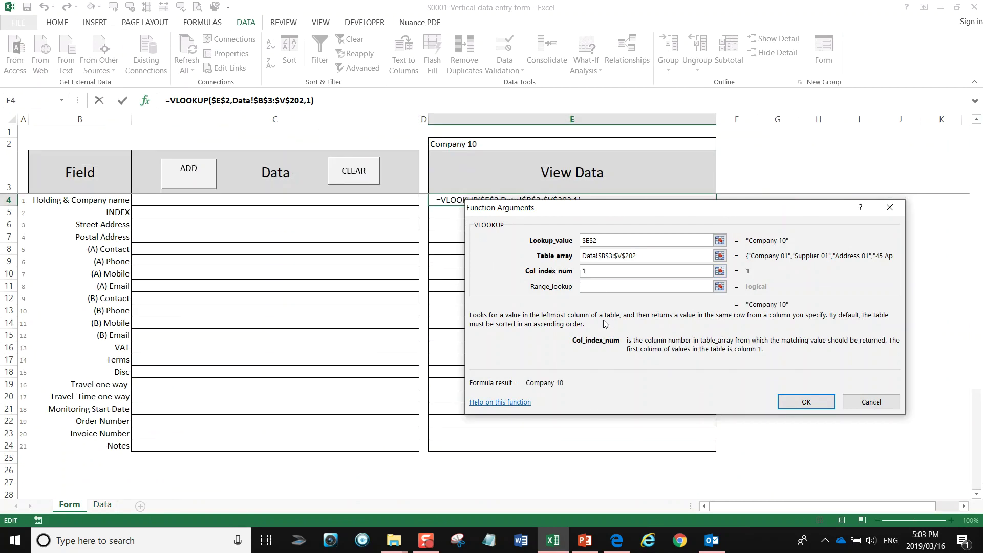
{"action": "left_click", "coordinate": [607, 288]}
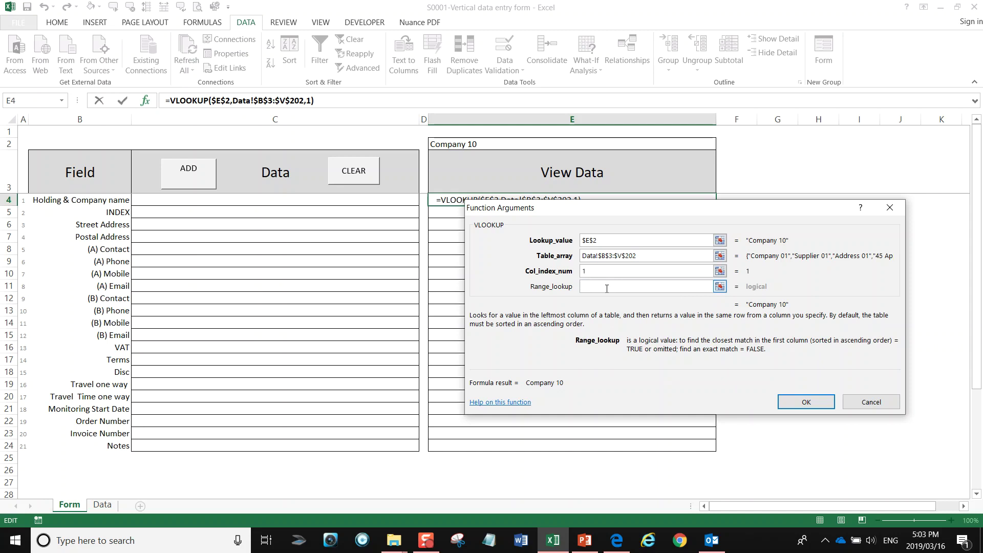
{"action": "type", "text": "0"}
{"action": "left_click", "coordinate": [791, 401]}
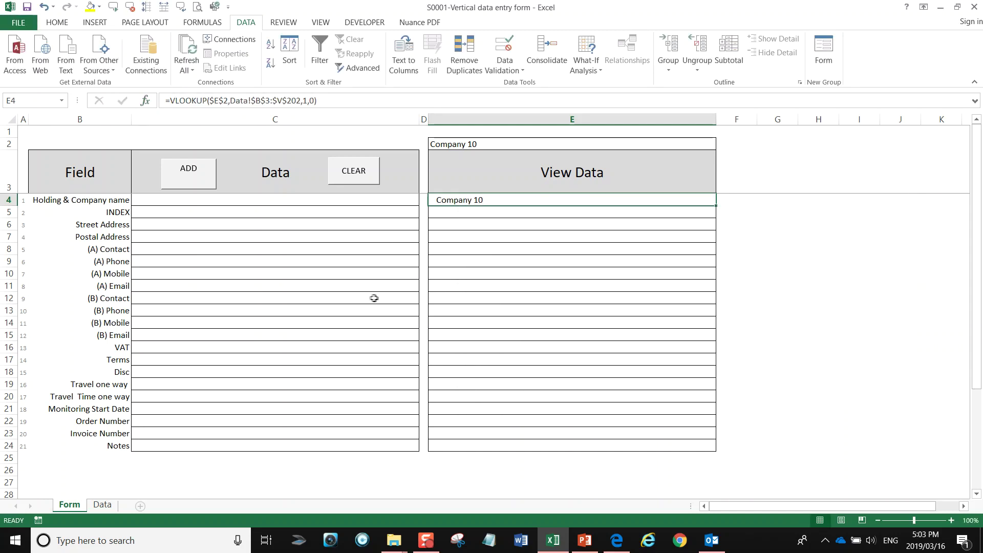
Test the lookup by choosing Company 13, Company 16 and finally Company 21 in E2, and select E4 to check its formula
{"action": "left_click", "coordinate": [697, 143]}
{"action": "left_click", "coordinate": [720, 145]}
{"action": "left_click", "coordinate": [692, 182]}
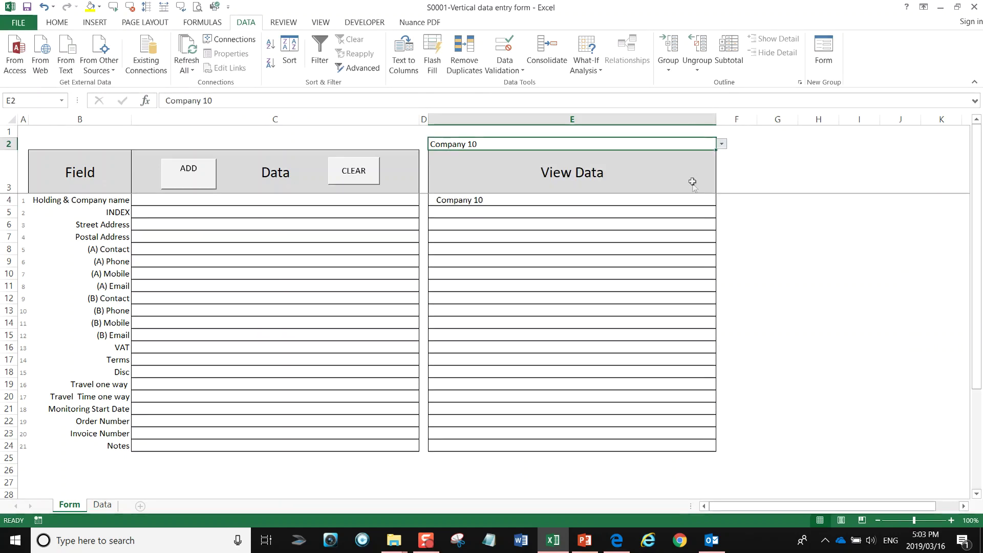
{"action": "left_click", "coordinate": [721, 145]}
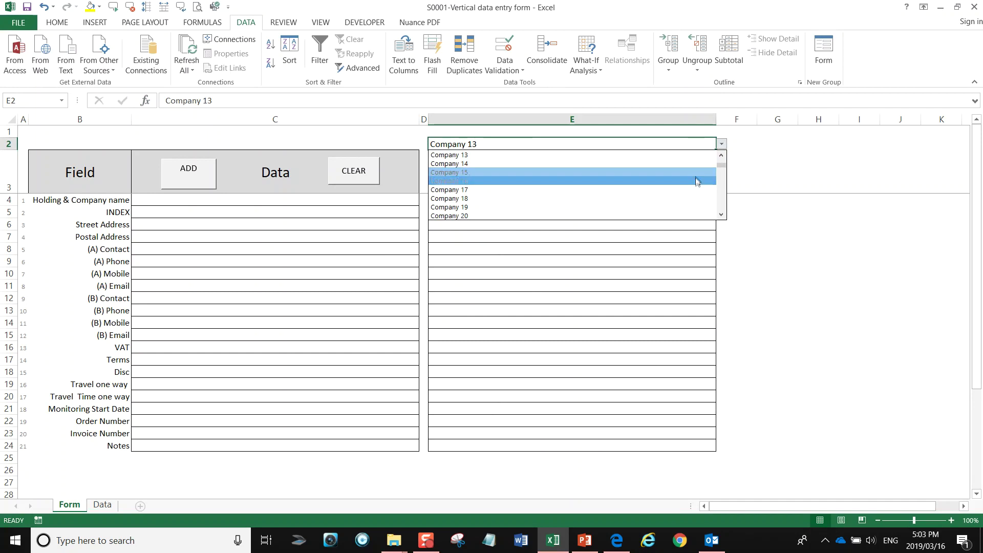
{"action": "left_click", "coordinate": [694, 179]}
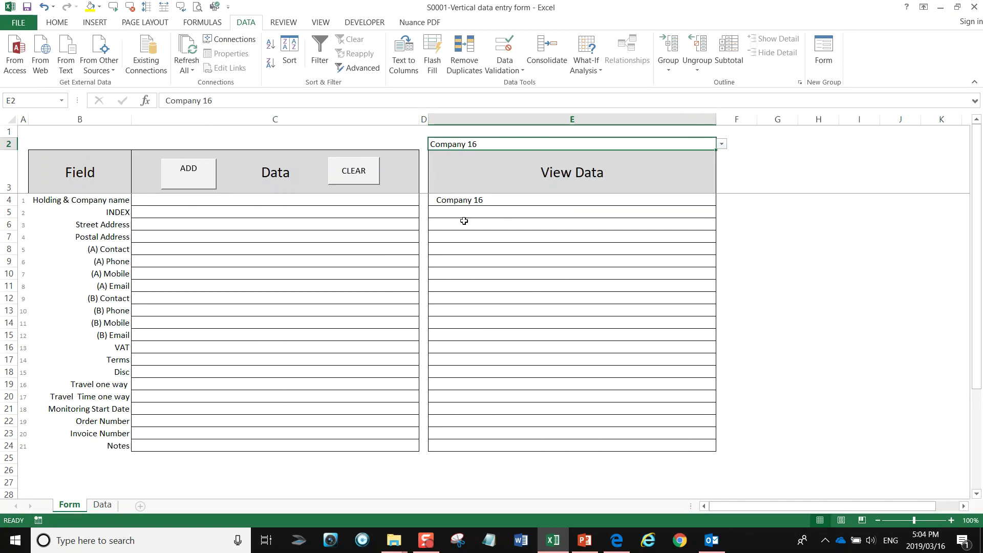
{"action": "left_click", "coordinate": [721, 144]}
{"action": "left_click", "coordinate": [614, 196]}
{"action": "left_click", "coordinate": [458, 203]}
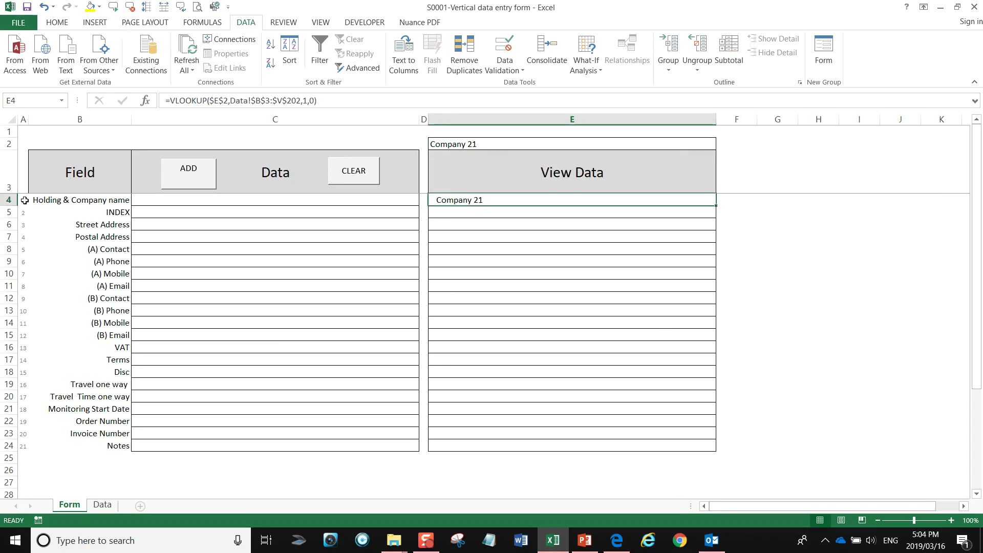
Replace the column index in E4's VLOOKUP with a reference to A4 and fill the formula down to E24
{"action": "left_click", "coordinate": [304, 100]}
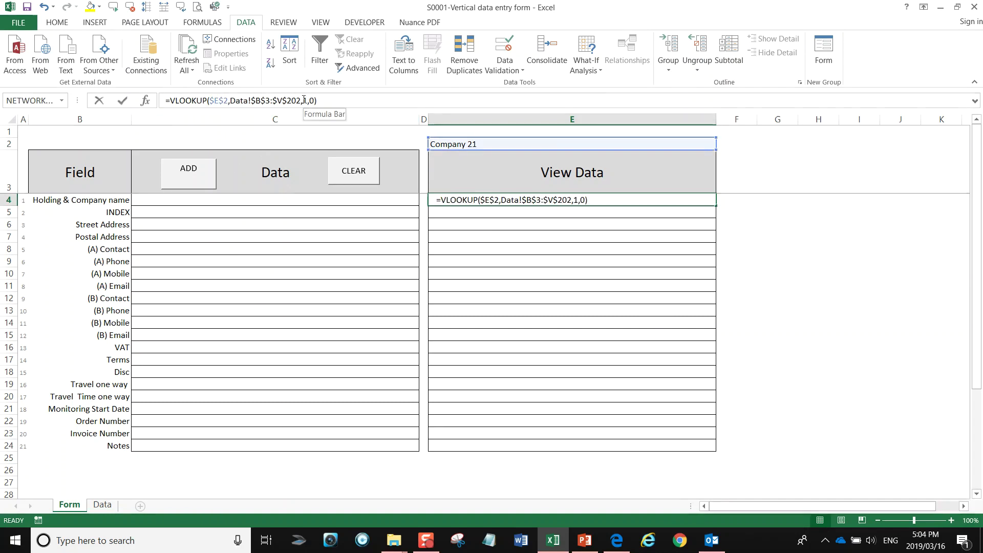
{"action": "double_click", "coordinate": [305, 99]}
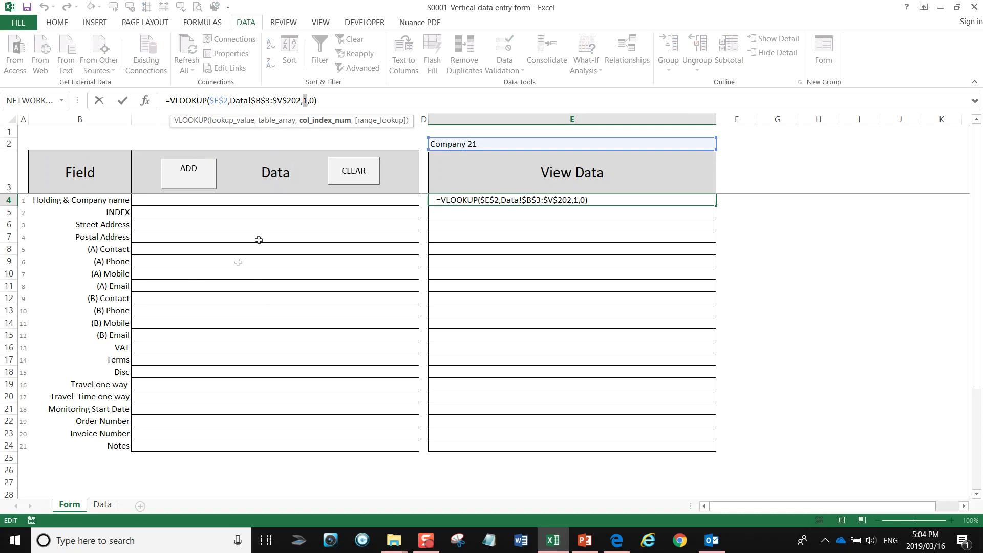
{"action": "left_click", "coordinate": [23, 200]}
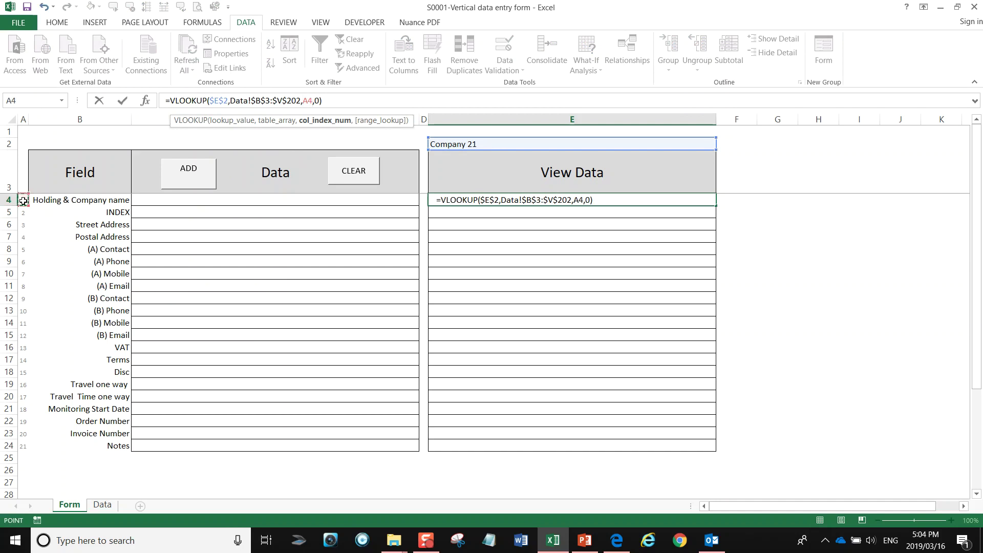
{"action": "key", "text": "Return"}
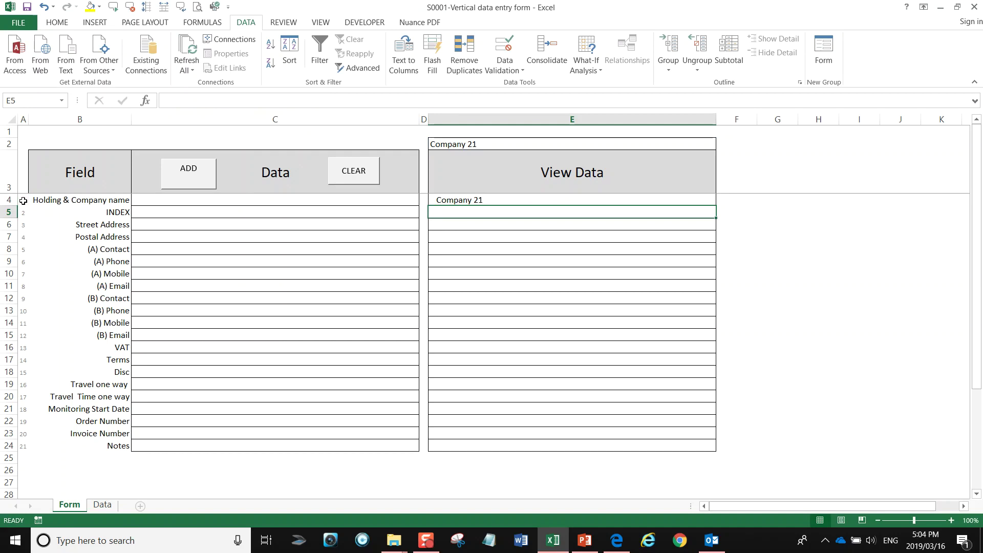
{"action": "left_click", "coordinate": [460, 200]}
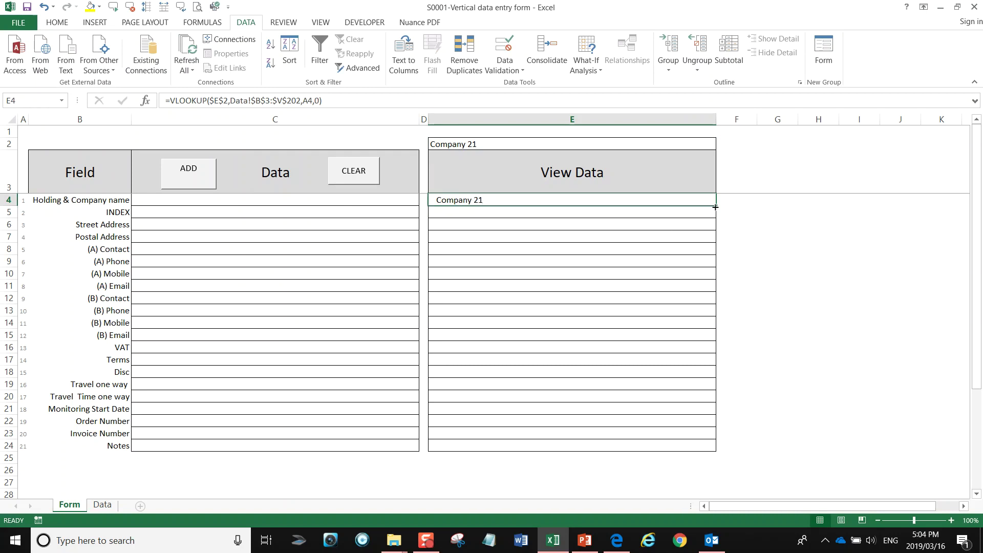
{"action": "mouse_move", "coordinate": [715, 205]}
{"action": "left_mouse_down"}
{"action": "mouse_move", "coordinate": [713, 319]}
{"action": "mouse_move", "coordinate": [683, 444]}
{"action": "left_mouse_up"}
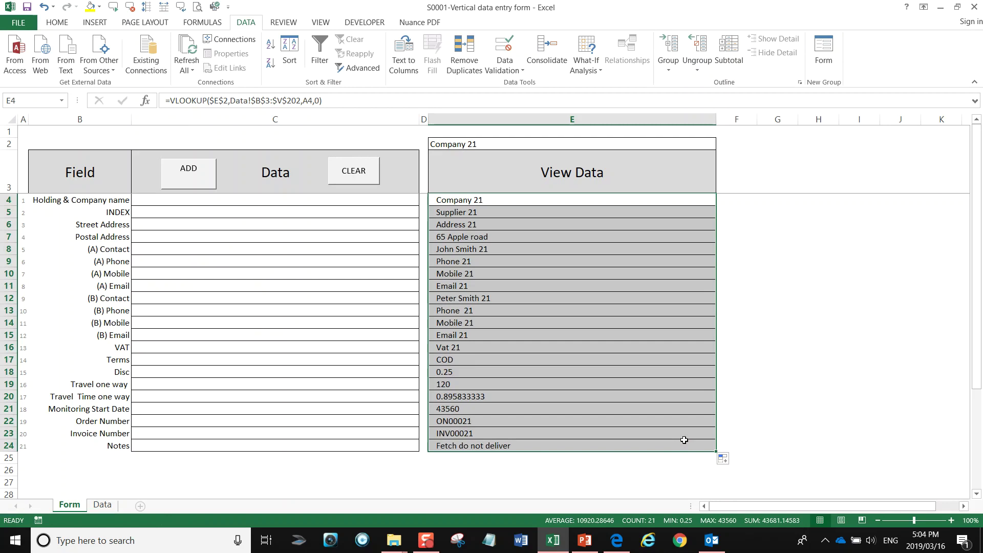
Test the filled lookups by choosing several companies in E2, including Company 25, Company 27, Company 28 and finally Company 32
{"action": "left_click", "coordinate": [703, 144]}
{"action": "left_click", "coordinate": [721, 143]}
{"action": "left_click", "coordinate": [702, 173]}
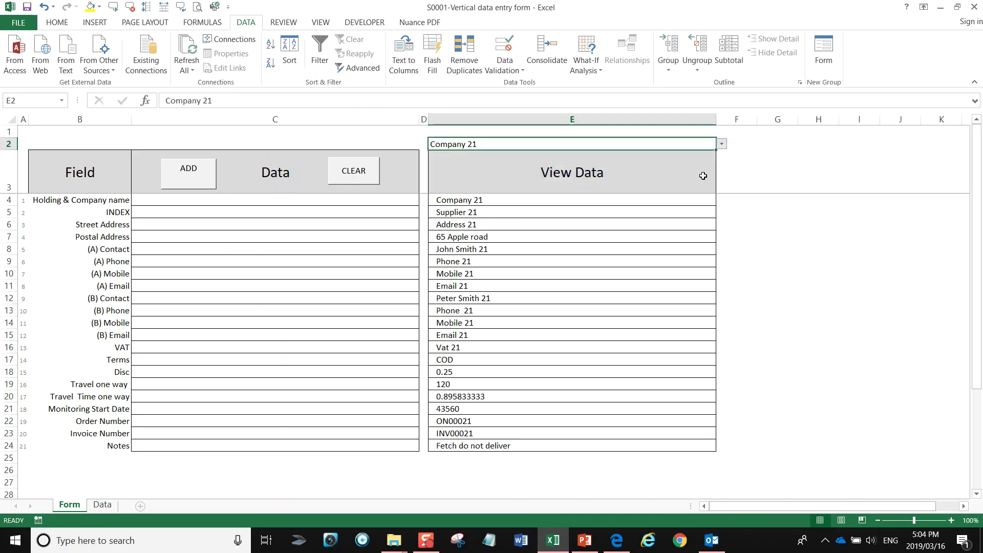
{"action": "left_click", "coordinate": [721, 146]}
{"action": "left_click", "coordinate": [698, 167]}
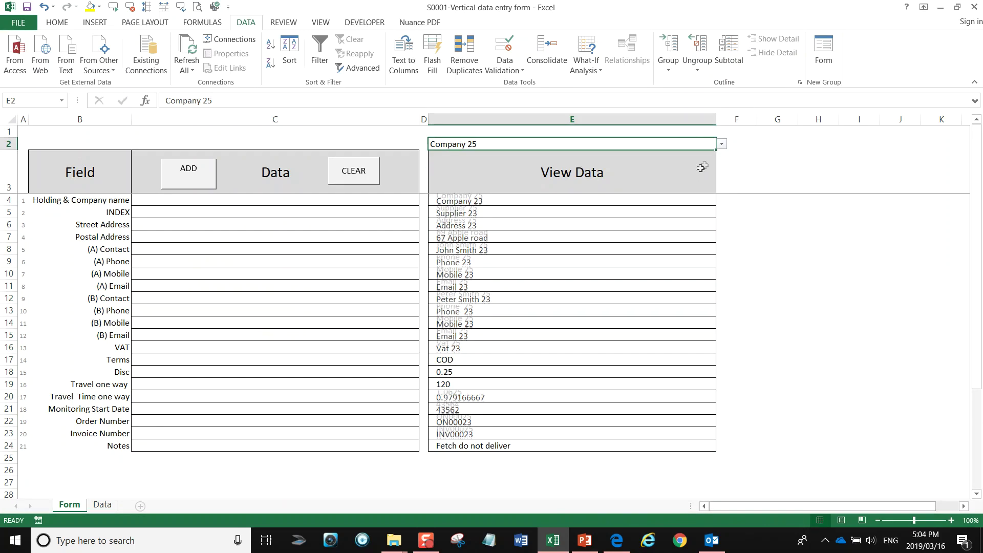
{"action": "left_click", "coordinate": [721, 146]}
{"action": "left_click", "coordinate": [666, 171]}
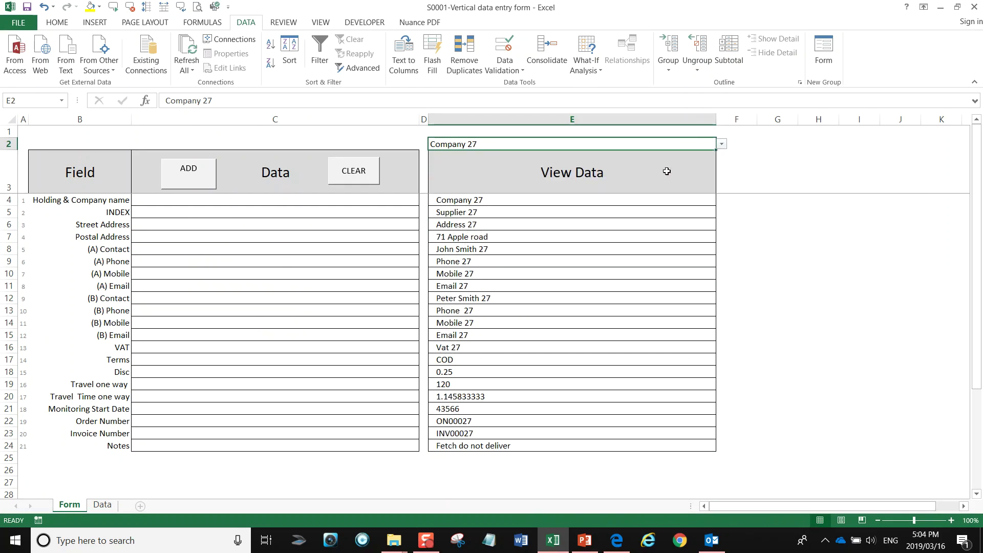
{"action": "left_click", "coordinate": [721, 144]}
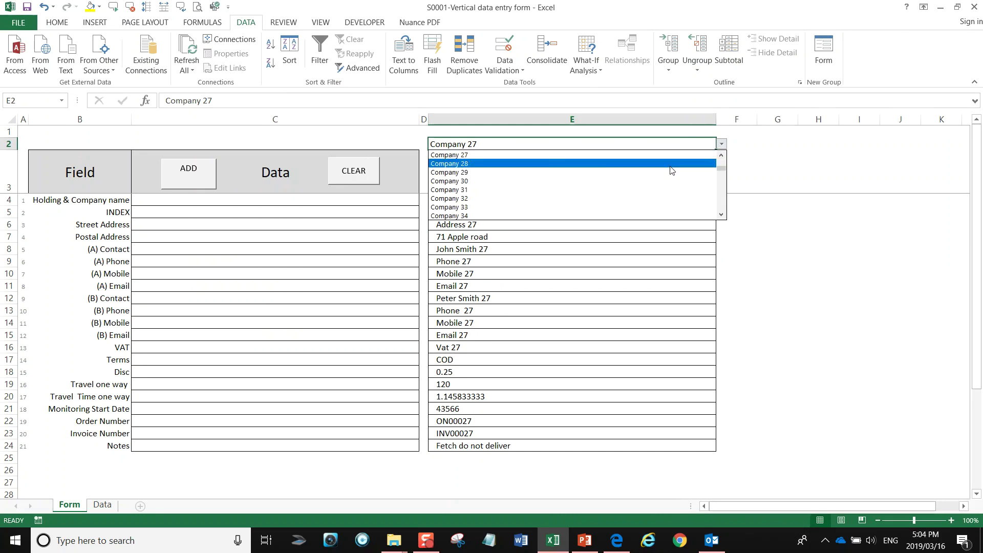
{"action": "left_click", "coordinate": [680, 164]}
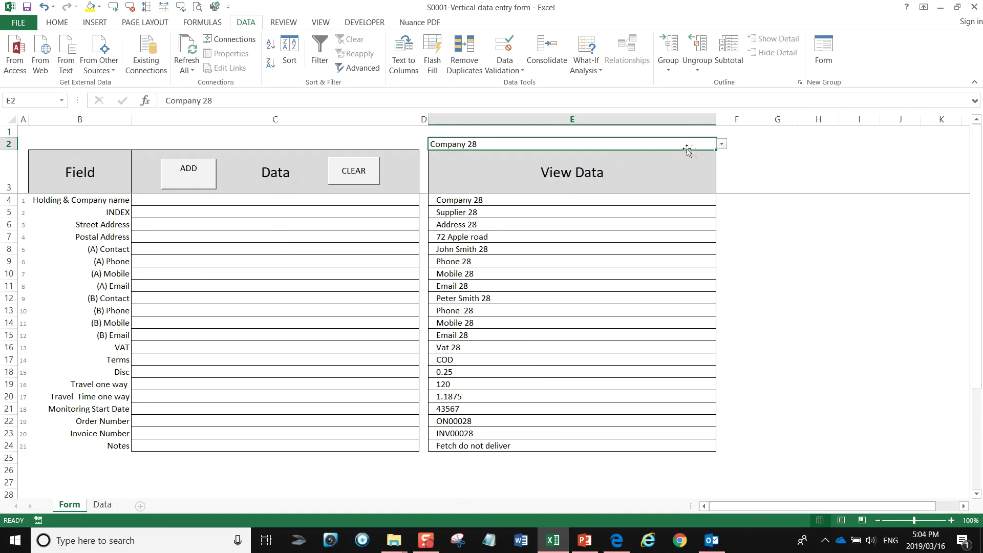
{"action": "left_click", "coordinate": [721, 147]}
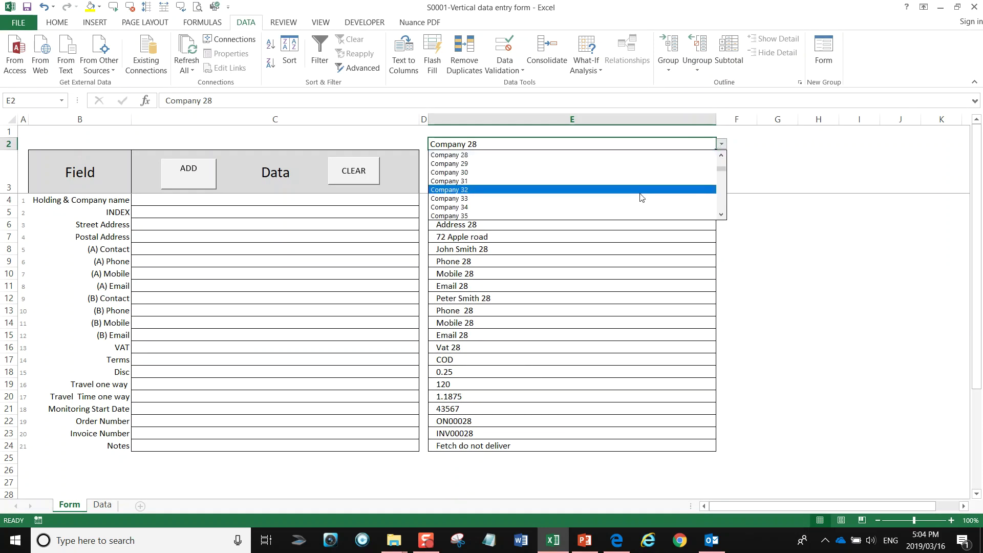
{"action": "left_click", "coordinate": [641, 196]}
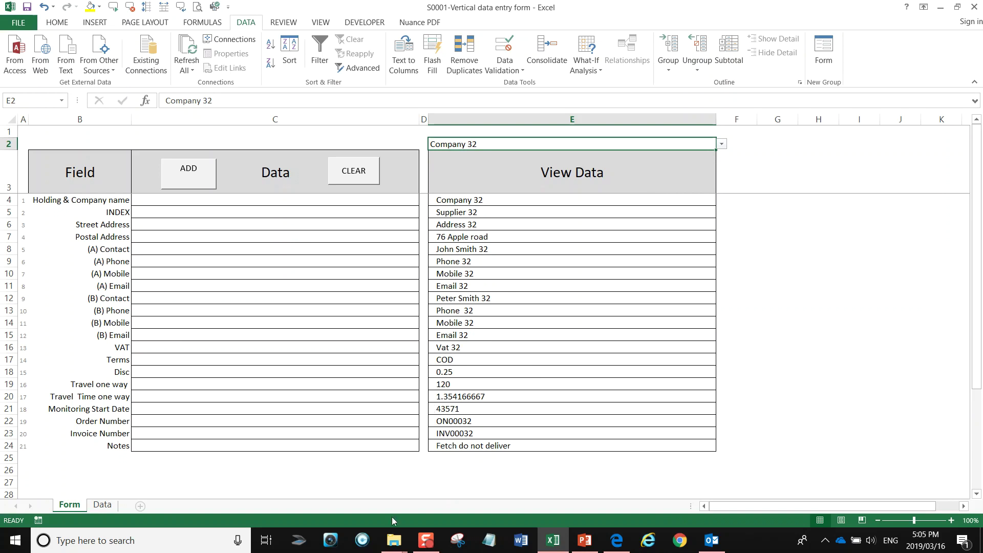
Copy the first record, B3:V3, on the Data sheet
{"action": "left_click", "coordinate": [102, 504]}
{"action": "left_click_drag", "start_coordinate": [68, 160], "coordinate": [848, 160]}
{"action": "right_click", "coordinate": [848, 160]}
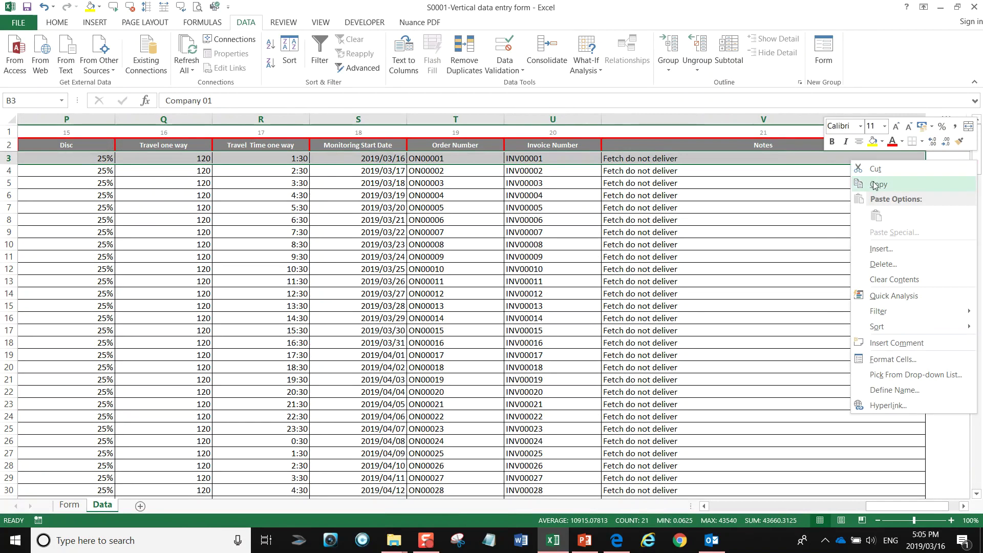
{"action": "left_click", "coordinate": [873, 183]}
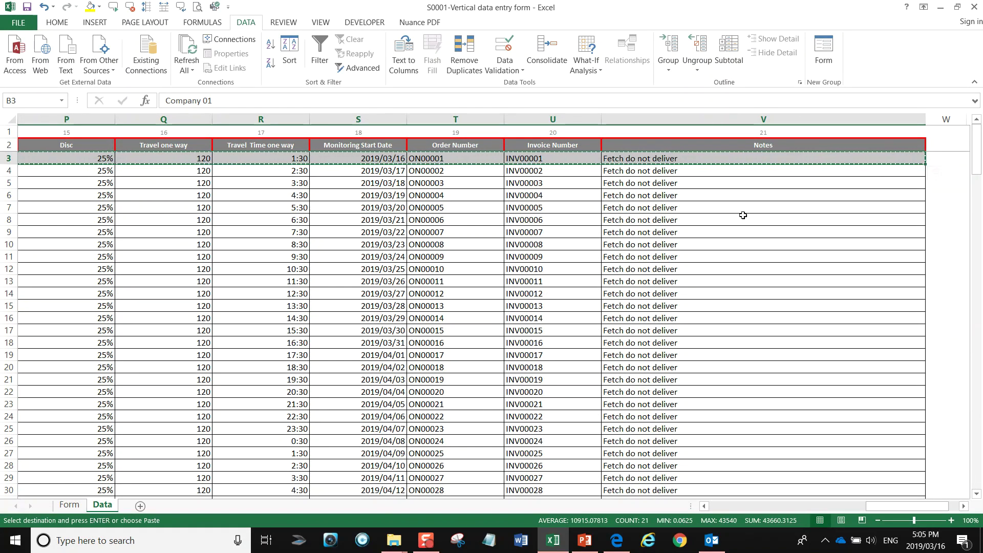
Paste the copied record into the Form sheet from C4 downward as transposed values
{"action": "left_click", "coordinate": [69, 504]}
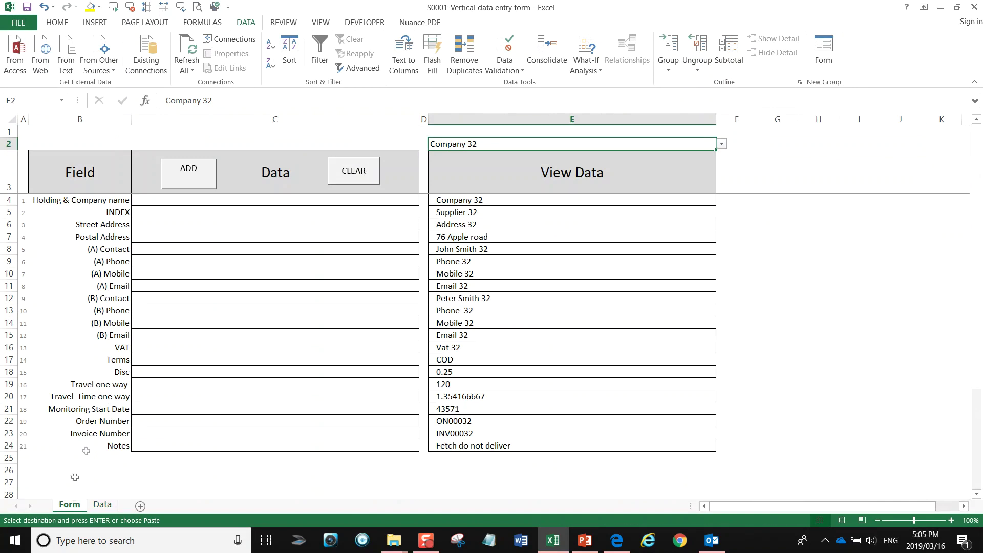
{"action": "right_click", "coordinate": [171, 200]}
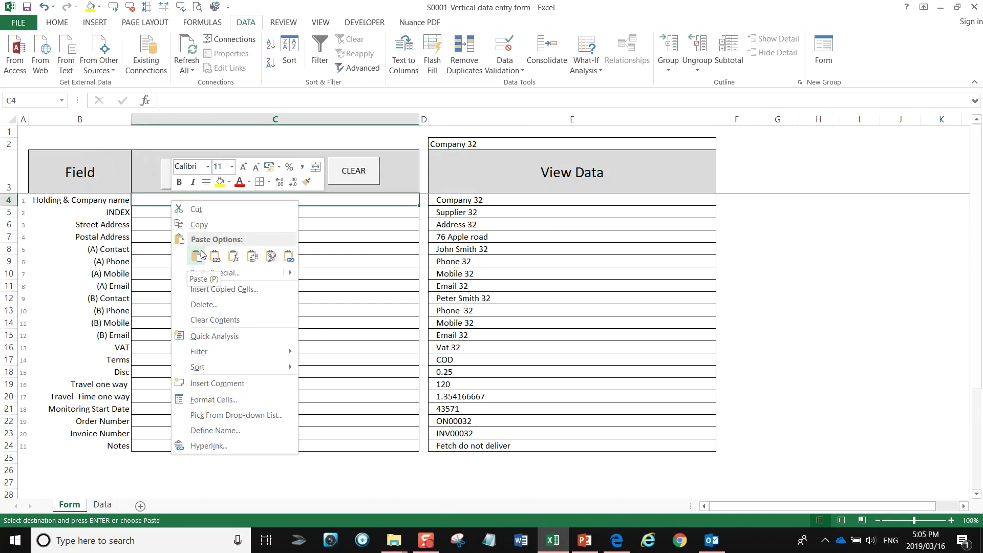
{"action": "left_click", "coordinate": [238, 275]}
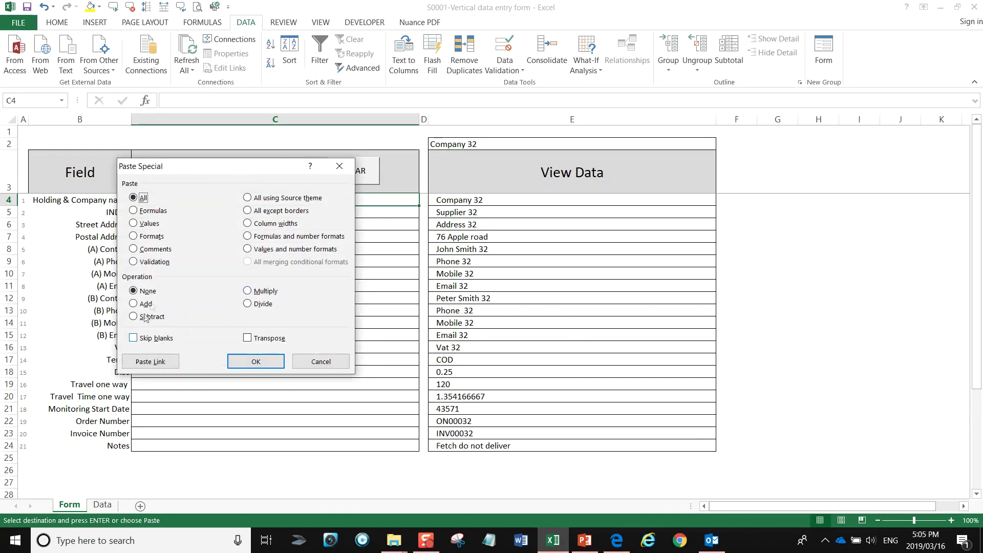
{"action": "left_click", "coordinate": [247, 339]}
{"action": "left_click", "coordinate": [133, 224]}
{"action": "left_click", "coordinate": [254, 360]}
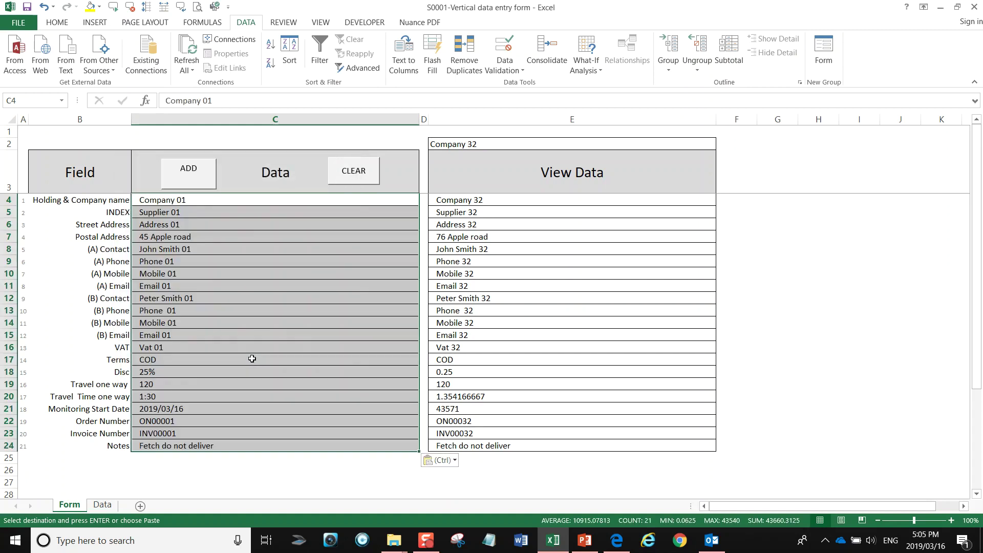
Copy C16:C21 and paste only its formatting onto the View Data cells starting at E16
{"action": "left_click", "coordinate": [197, 375]}
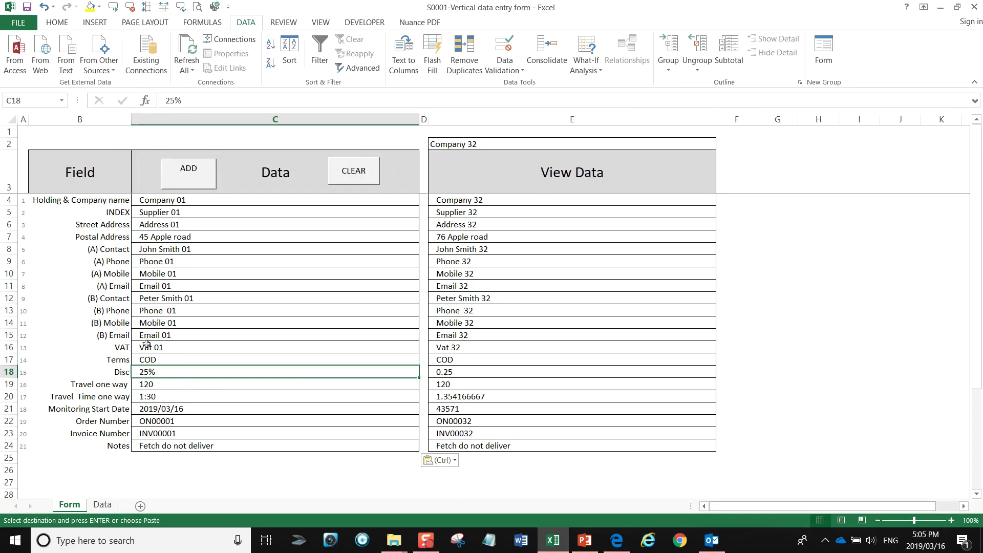
{"action": "left_click_drag", "start_coordinate": [141, 346], "coordinate": [151, 409]}
{"action": "right_click", "coordinate": [152, 411]}
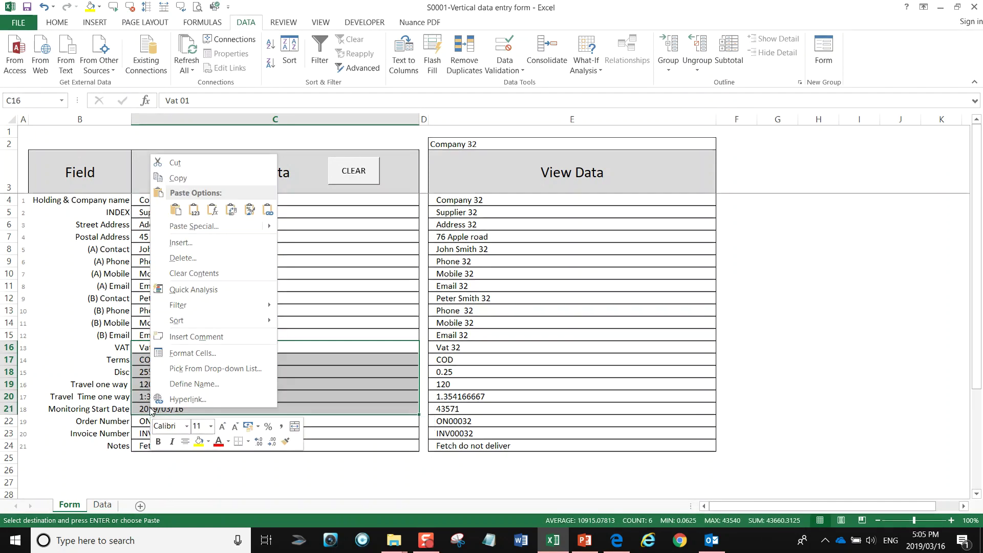
{"action": "left_click", "coordinate": [180, 178]}
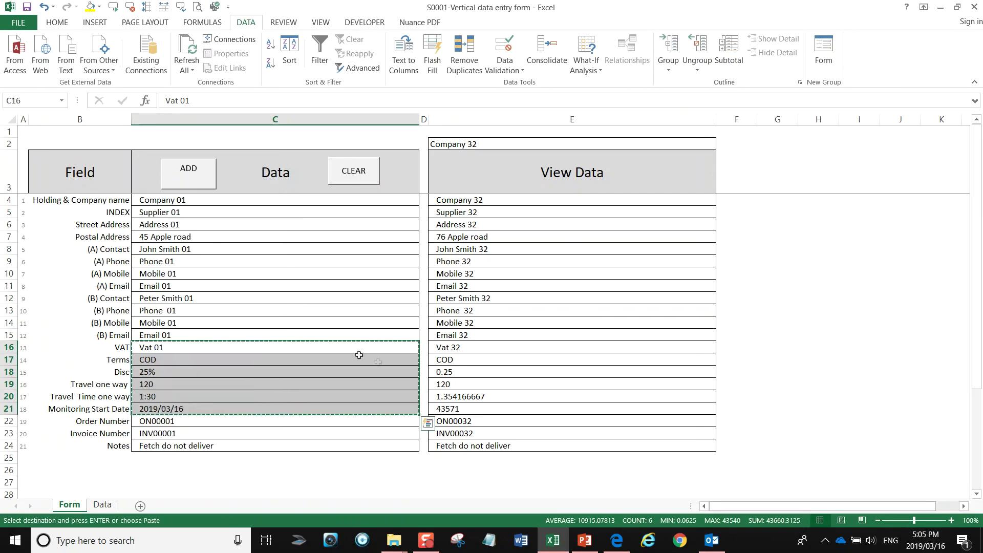
{"action": "right_click", "coordinate": [447, 347]}
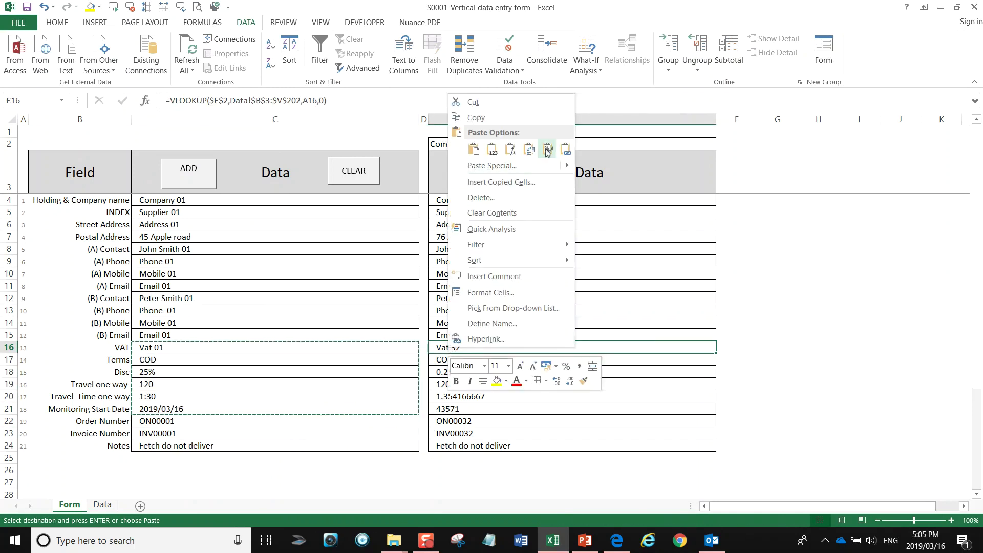
{"action": "left_click", "coordinate": [547, 152]}
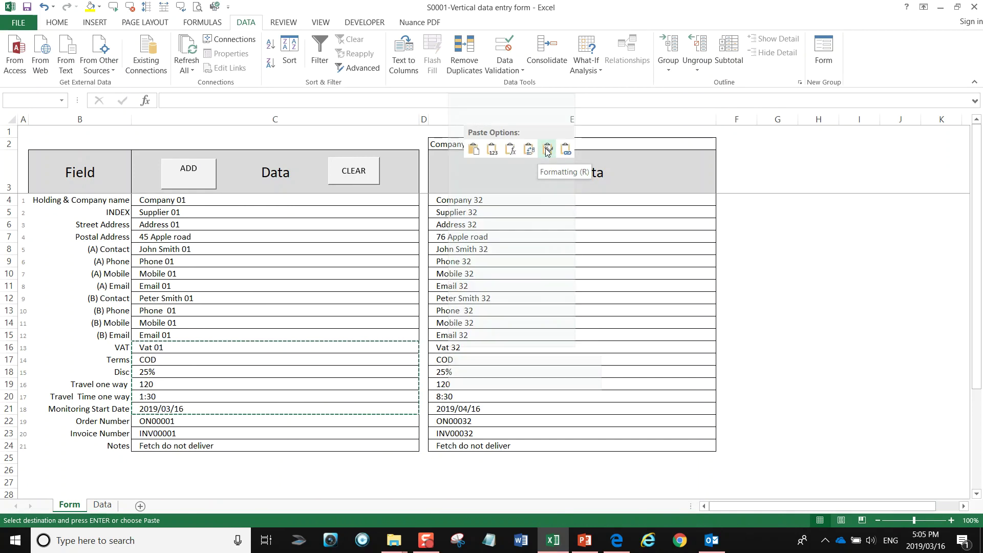
{"action": "left_click", "coordinate": [447, 371]}
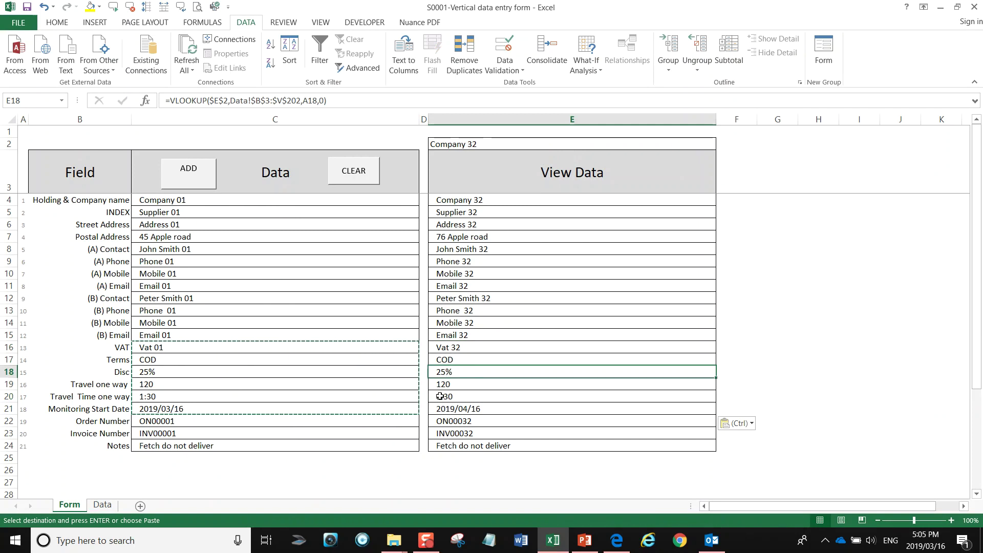
{"action": "left_click", "coordinate": [353, 380]}
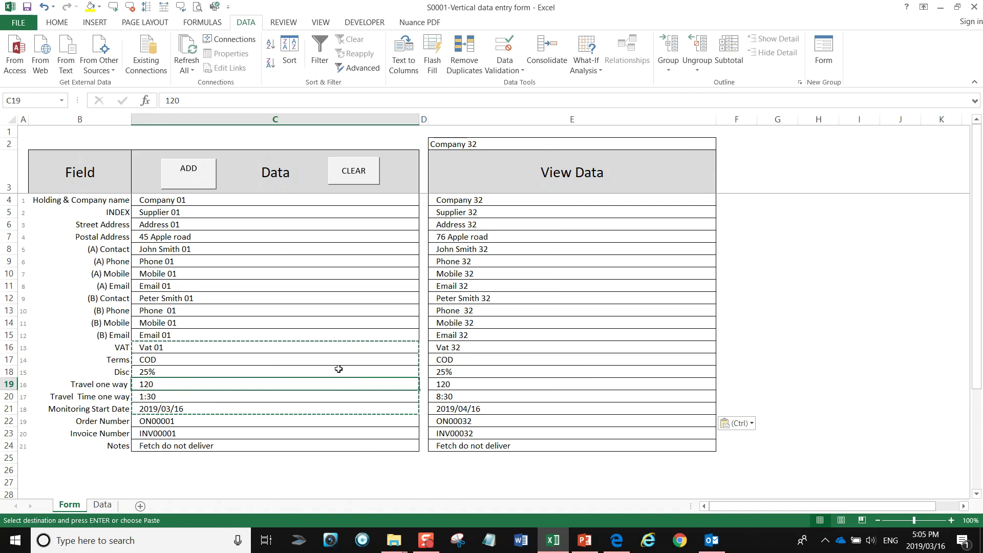
Check the formatted lookup results with two other companies chosen in E2, ending with Company 37
{"action": "left_click", "coordinate": [552, 144]}
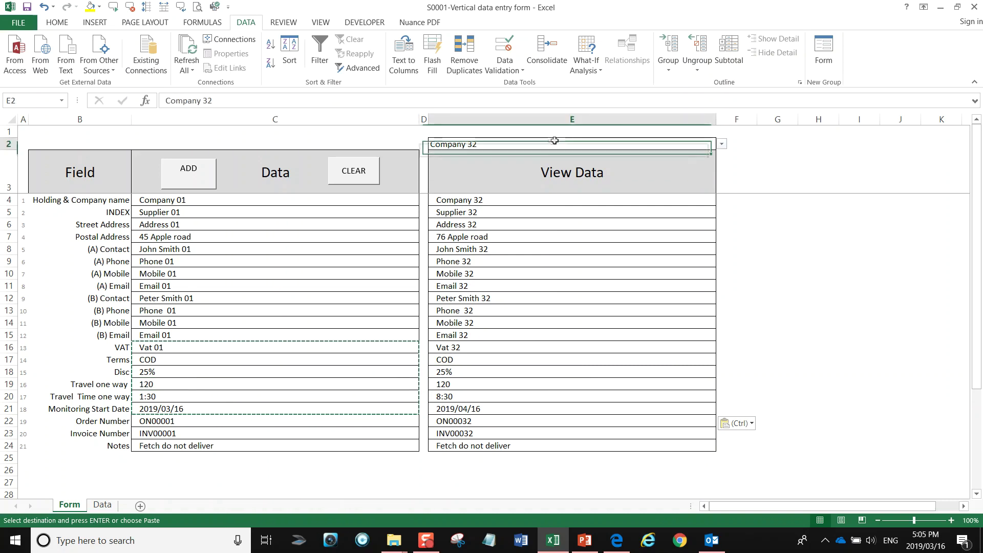
{"action": "left_click", "coordinate": [721, 144]}
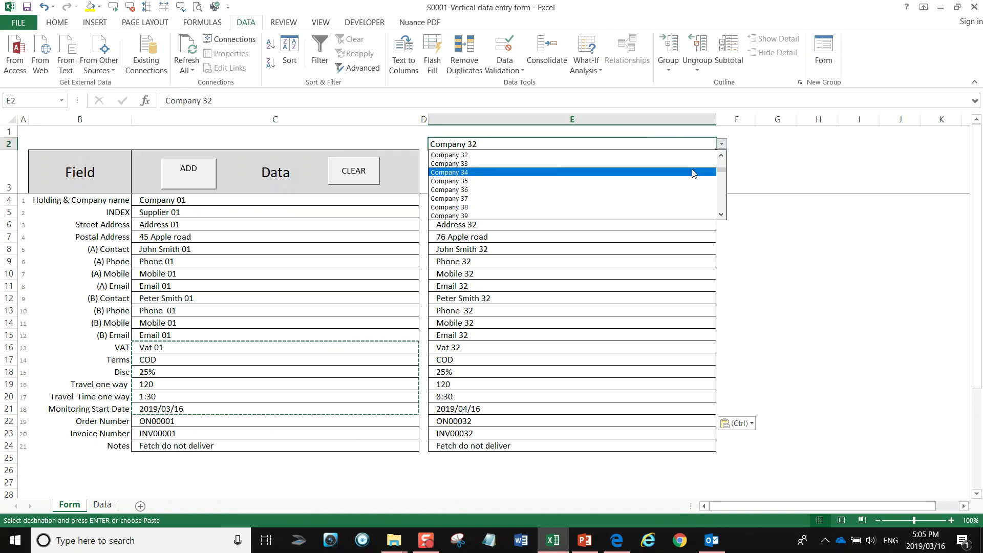
{"action": "left_click", "coordinate": [694, 168]}
{"action": "left_click", "coordinate": [721, 144]}
{"action": "left_click", "coordinate": [680, 180]}
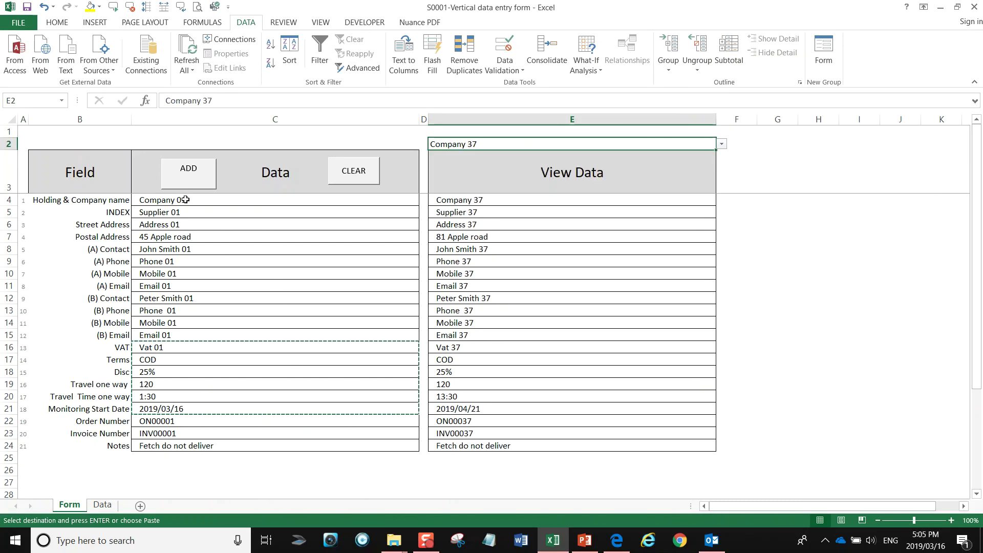
Store the form record with the ADD macro, first as Company 01 and again with C4 changed to "zzzzzzzzzzzzzzzzzzzzzzz"
{"action": "left_click", "coordinate": [188, 182]}
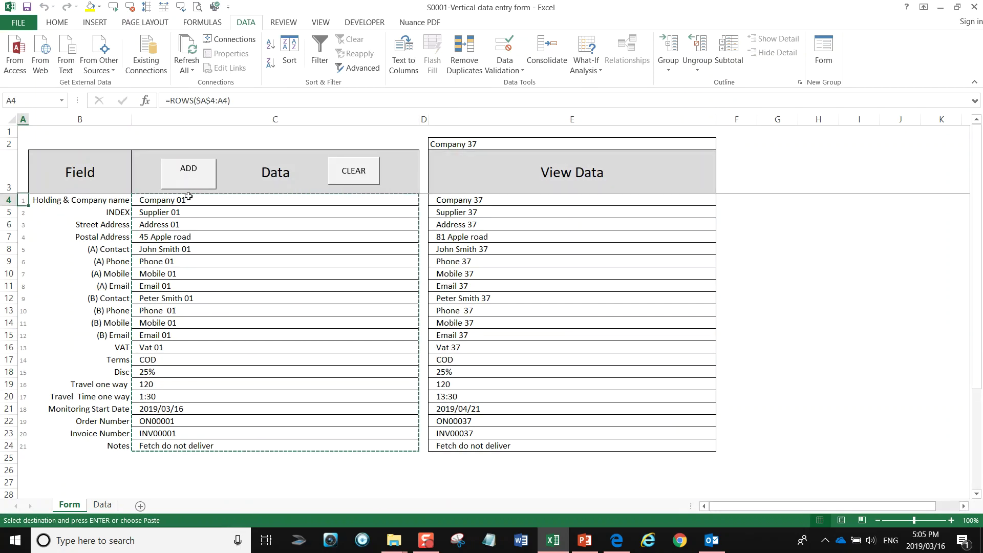
{"action": "double_click", "coordinate": [190, 198]}
{"action": "left_click_drag", "start_coordinate": [189, 199], "coordinate": [169, 193]}
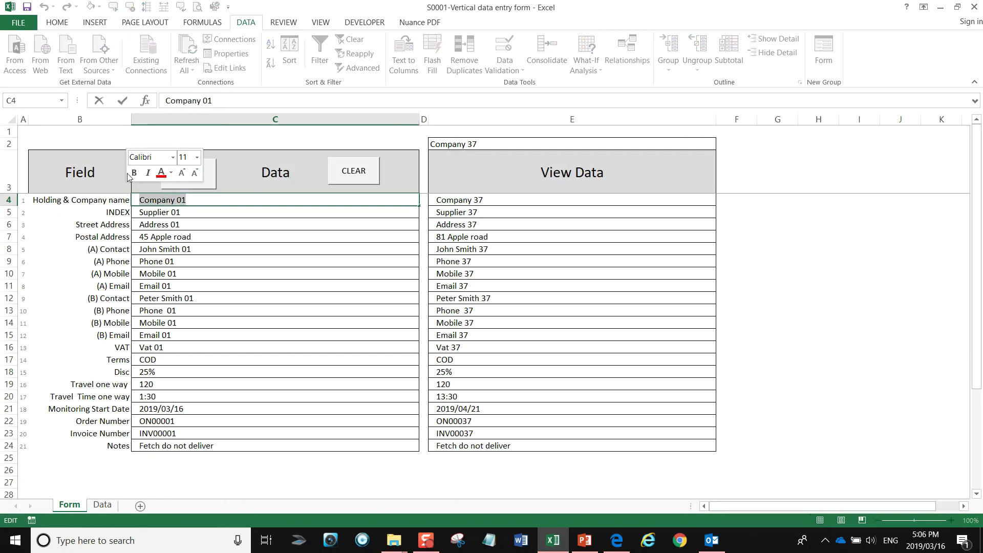
{"action": "type", "text": "zzzzzzzzzzzzzzzzzzzzzzz"}
{"action": "left_click", "coordinate": [270, 273]}
{"action": "left_click", "coordinate": [193, 183]}
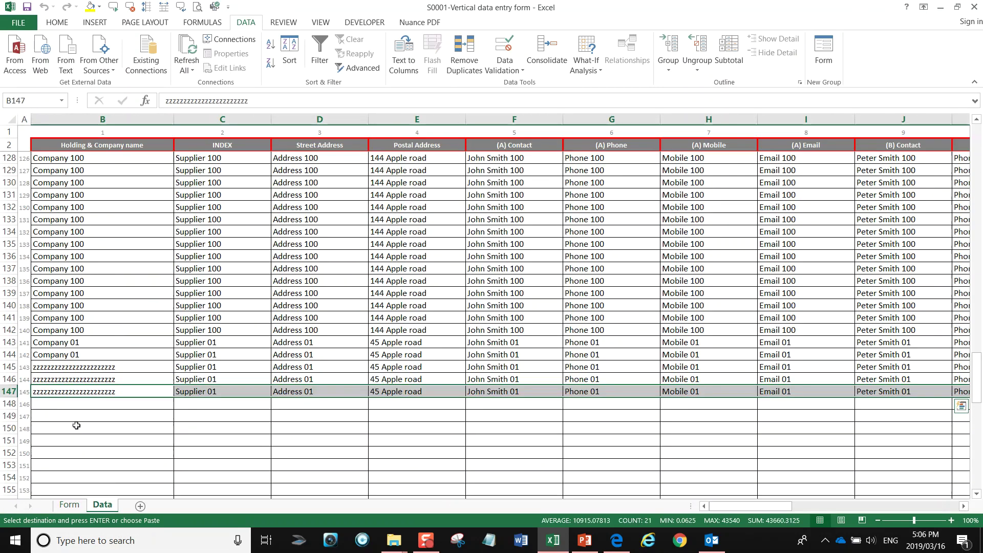
Clear the duplicate Company 100 entries in B137:I142 on the Data sheet and return to the Form sheet
{"action": "left_click_drag", "start_coordinate": [84, 269], "coordinate": [830, 330]}
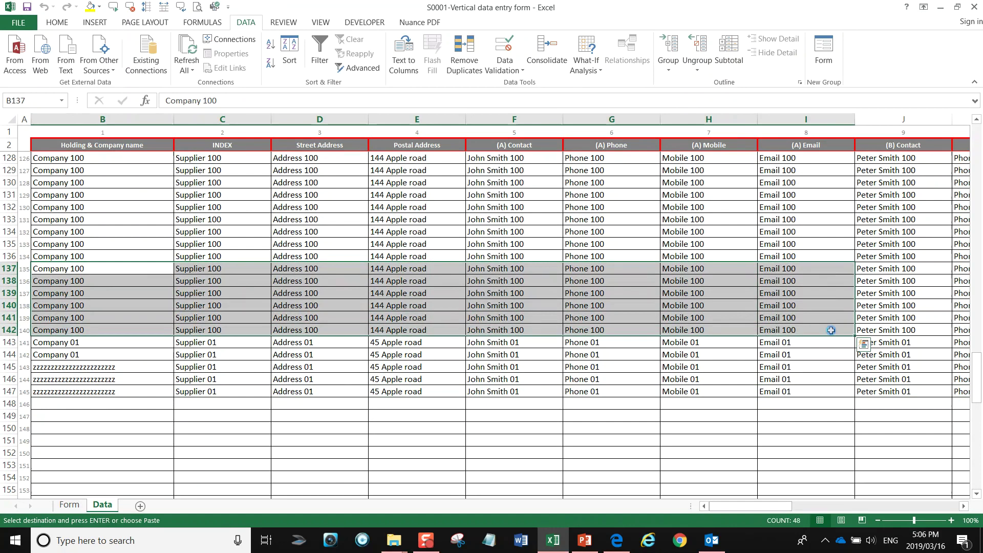
{"action": "key", "text": "Delete"}
{"action": "left_click", "coordinate": [71, 505]}
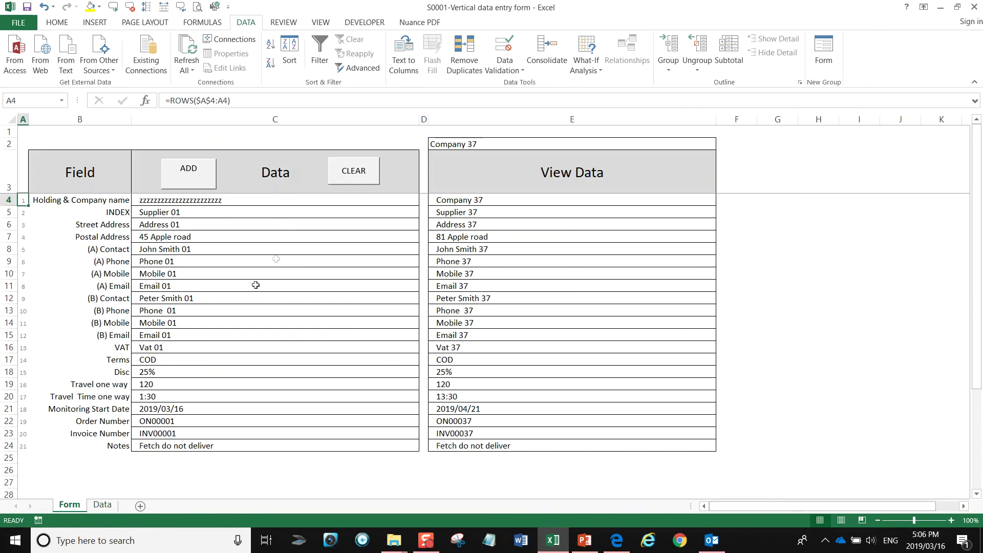
Store the current form record two more times with the ADD macro, checking the Data sheet after each run
{"action": "left_click", "coordinate": [170, 180]}
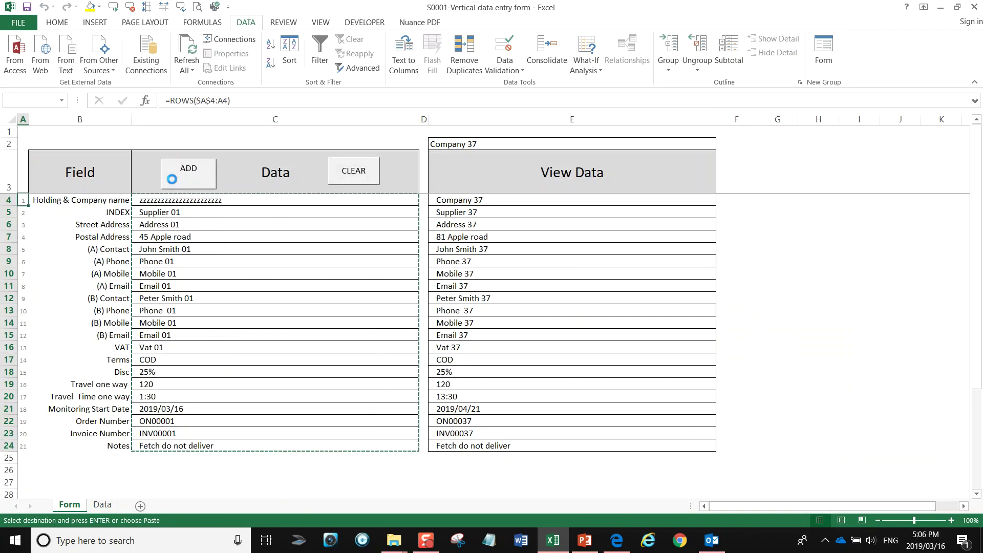
{"action": "left_click", "coordinate": [102, 504]}
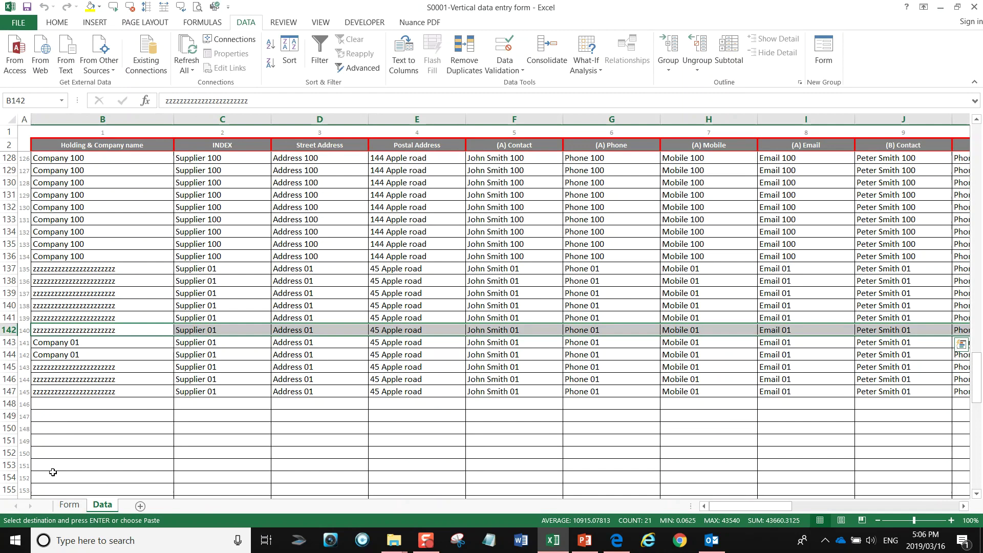
{"action": "left_click", "coordinate": [70, 504]}
{"action": "left_click", "coordinate": [172, 184]}
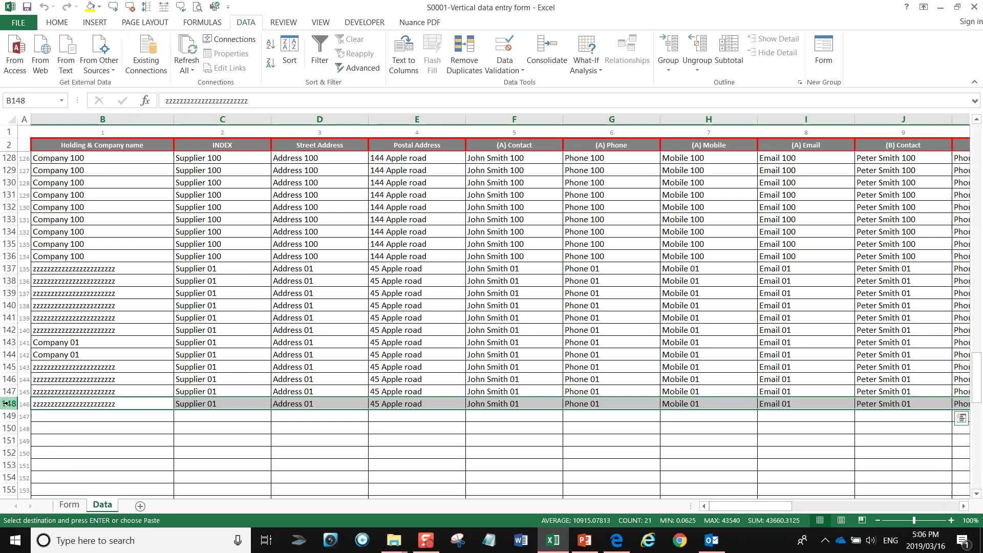
{"action": "left_click", "coordinate": [127, 474]}
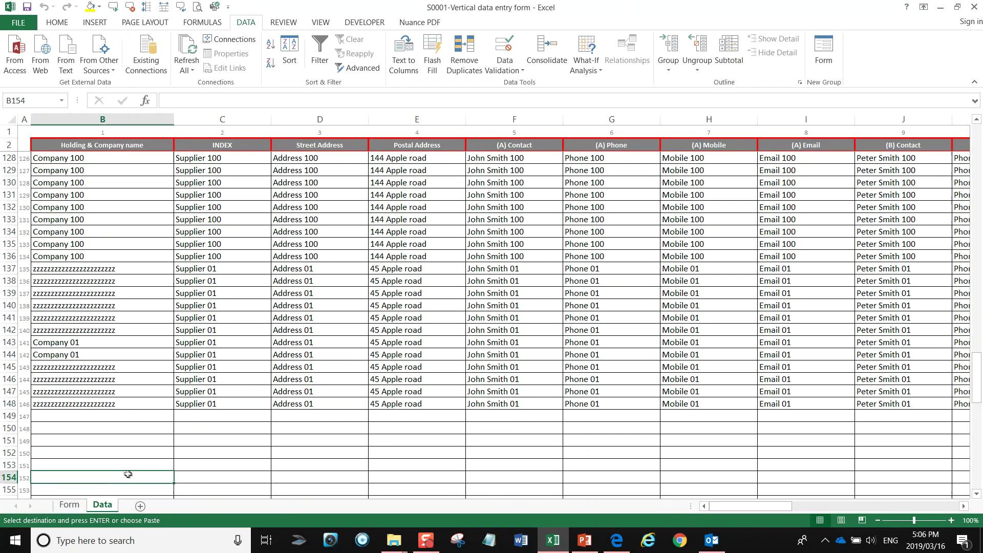
Replace the (A) Contact entry in F141 on the Data sheet with a different contact's full name
{"action": "left_click", "coordinate": [449, 303]}
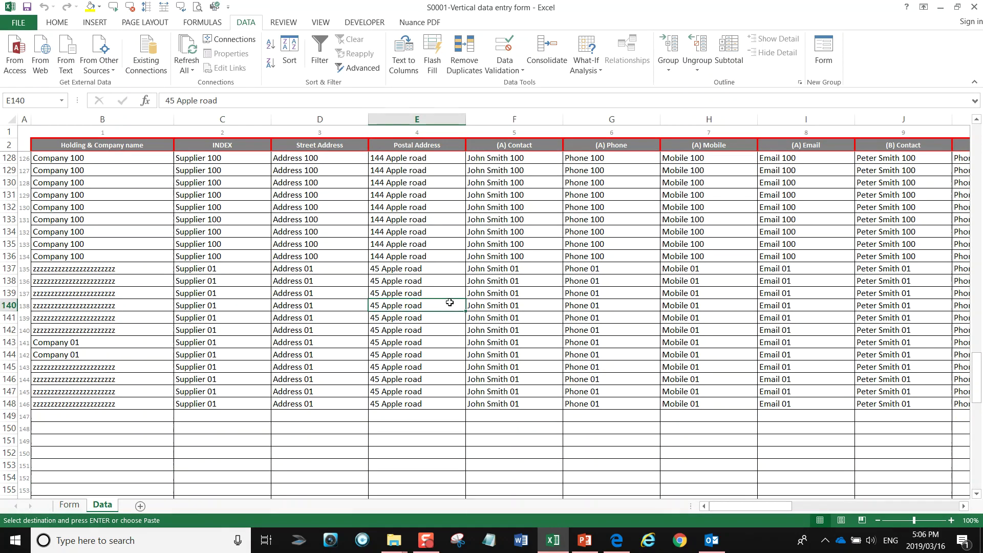
{"action": "left_click", "coordinate": [521, 318]}
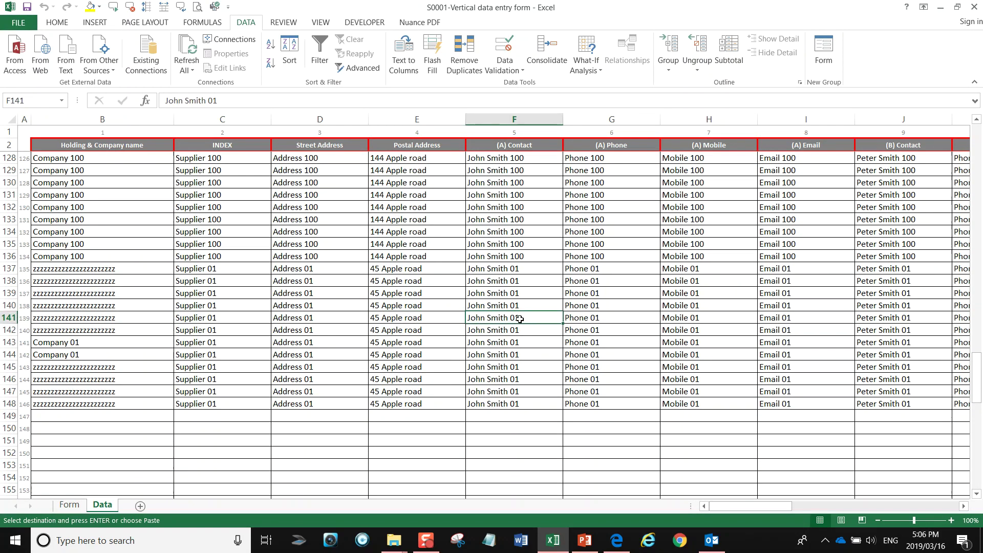
{"action": "double_click", "coordinate": [520, 318]}
{"action": "left_click_drag", "start_coordinate": [519, 319], "coordinate": [445, 317]}
{"action": "type", "text": "Bi"}
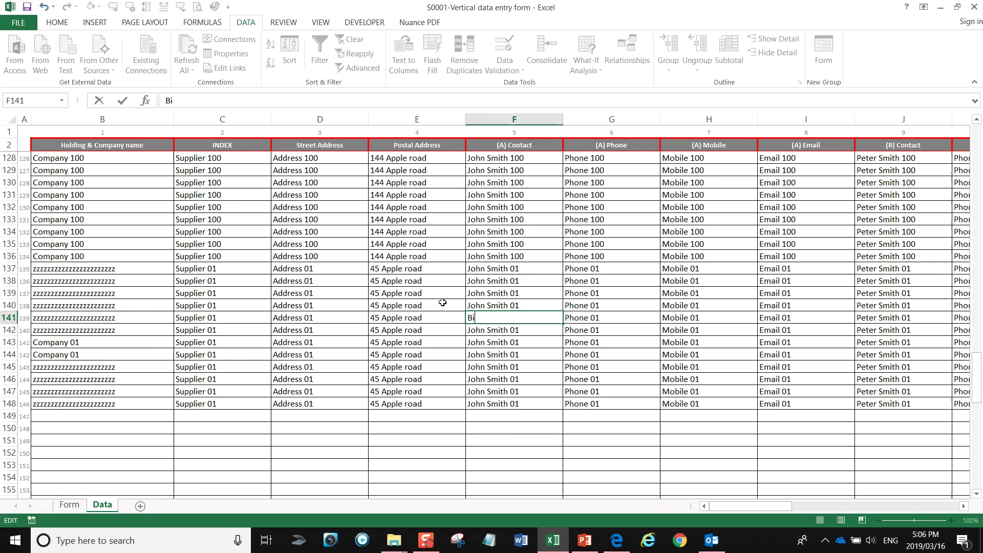
{"action": "type", "text": "ll Wigg"}
{"action": "key", "text": "Return"}
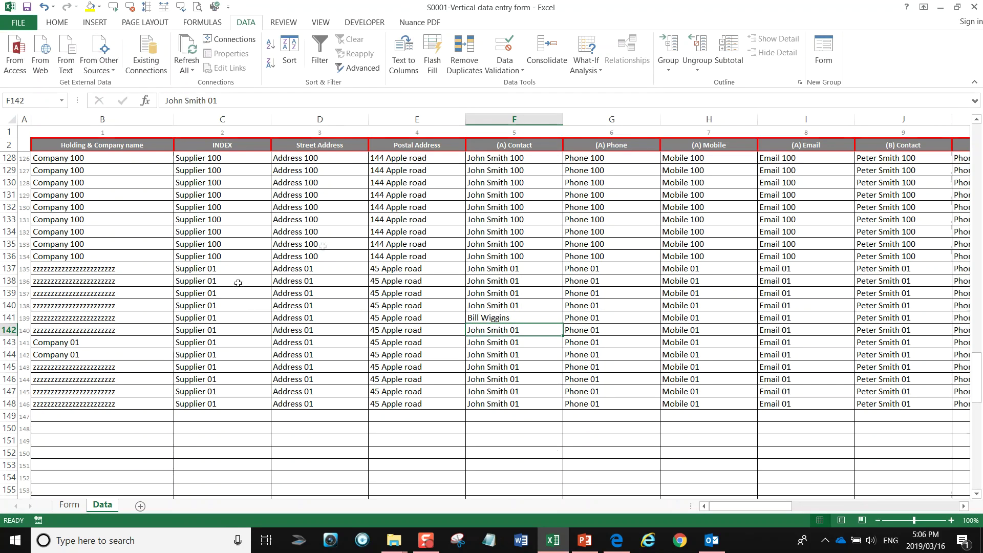
Return to the Form sheet and store the record once more with the ADD macro
{"action": "left_click", "coordinate": [70, 505]}
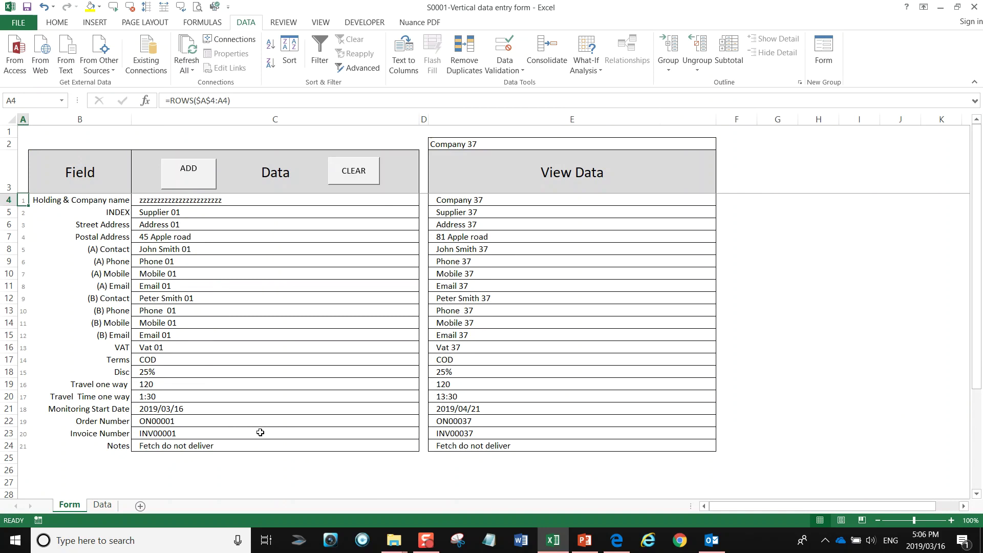
{"action": "left_click", "coordinate": [105, 505]}
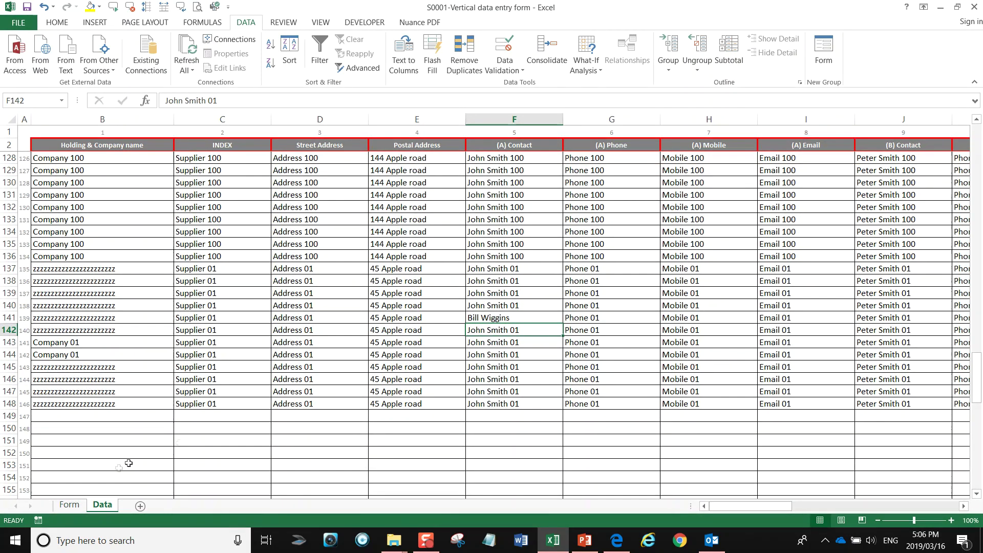
{"action": "left_click", "coordinate": [70, 505]}
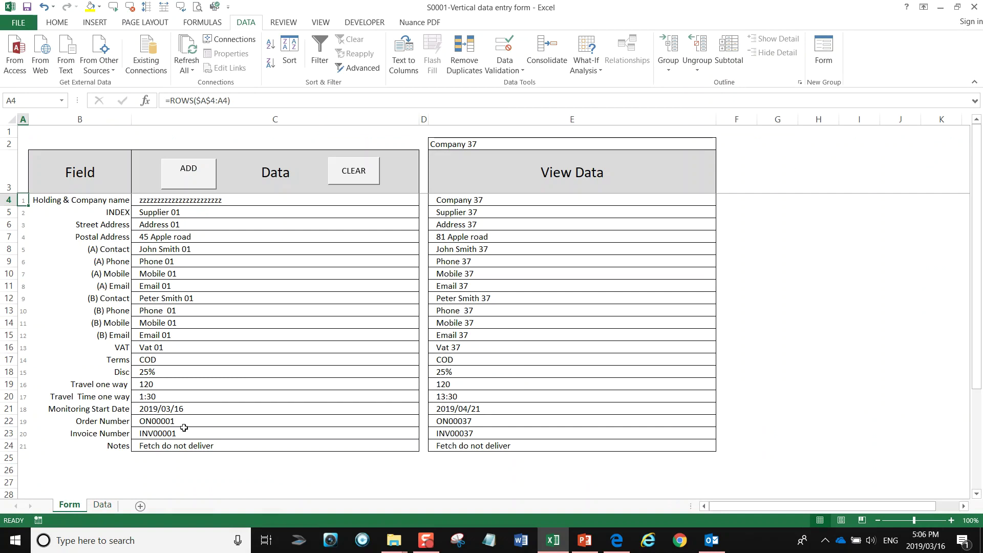
{"action": "left_click", "coordinate": [185, 169]}
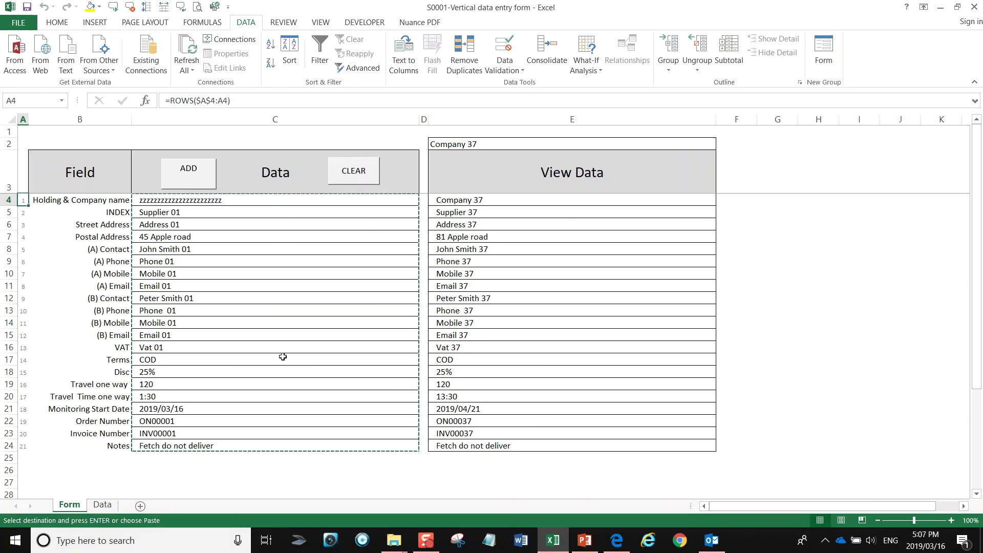
{"action": "double_click", "coordinate": [788, 323]}
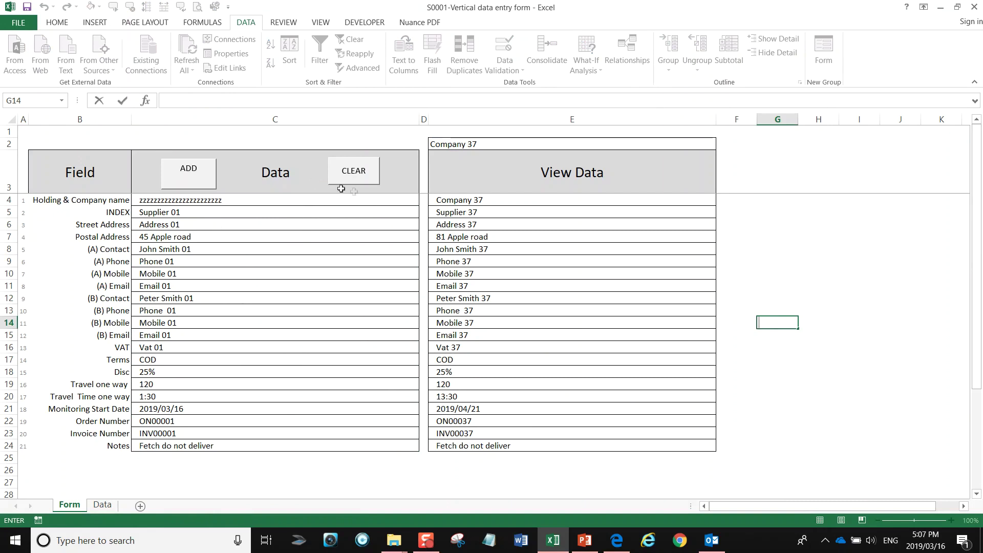
Choose Company 39 in E2 to retrieve its record in the View Data column
{"action": "left_click", "coordinate": [563, 145]}
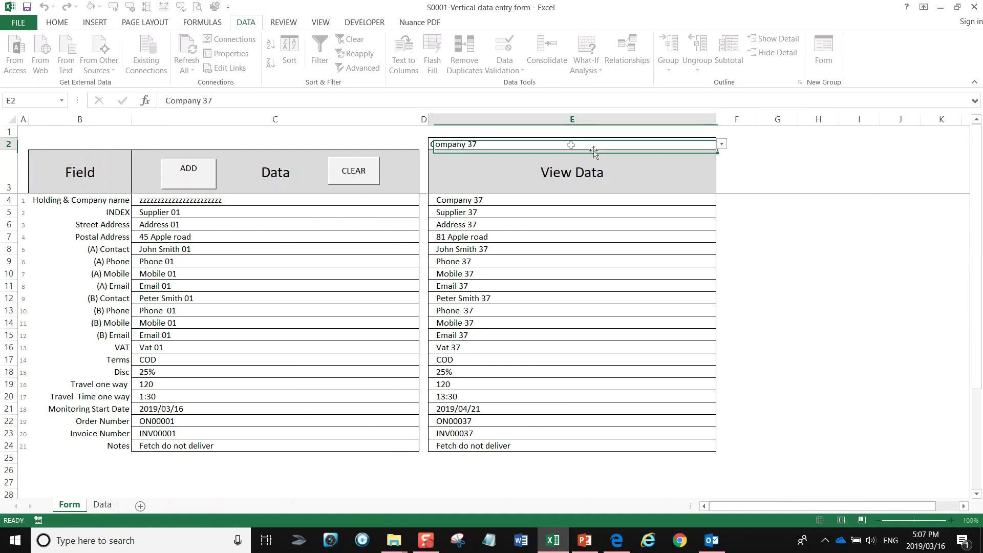
{"action": "left_click", "coordinate": [723, 146]}
{"action": "left_click", "coordinate": [686, 174]}
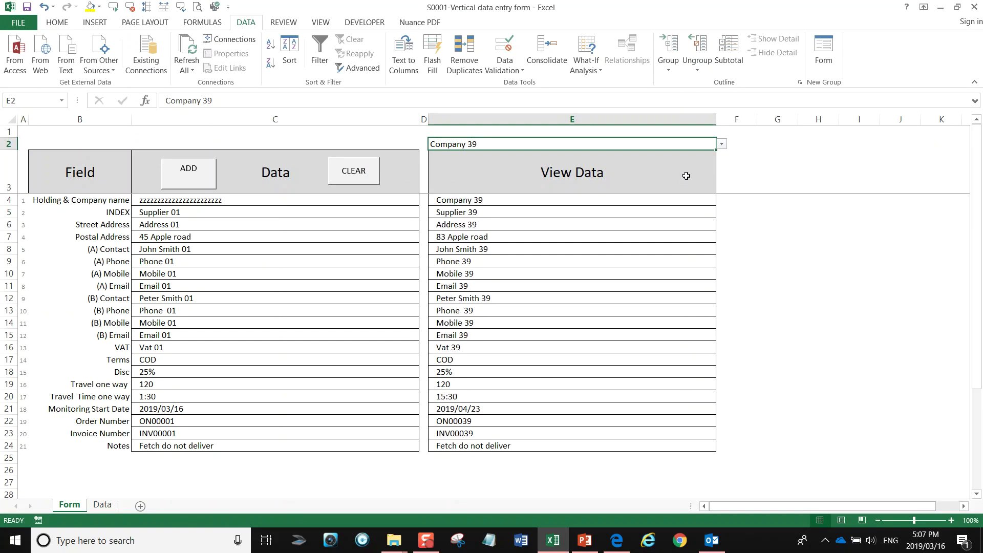